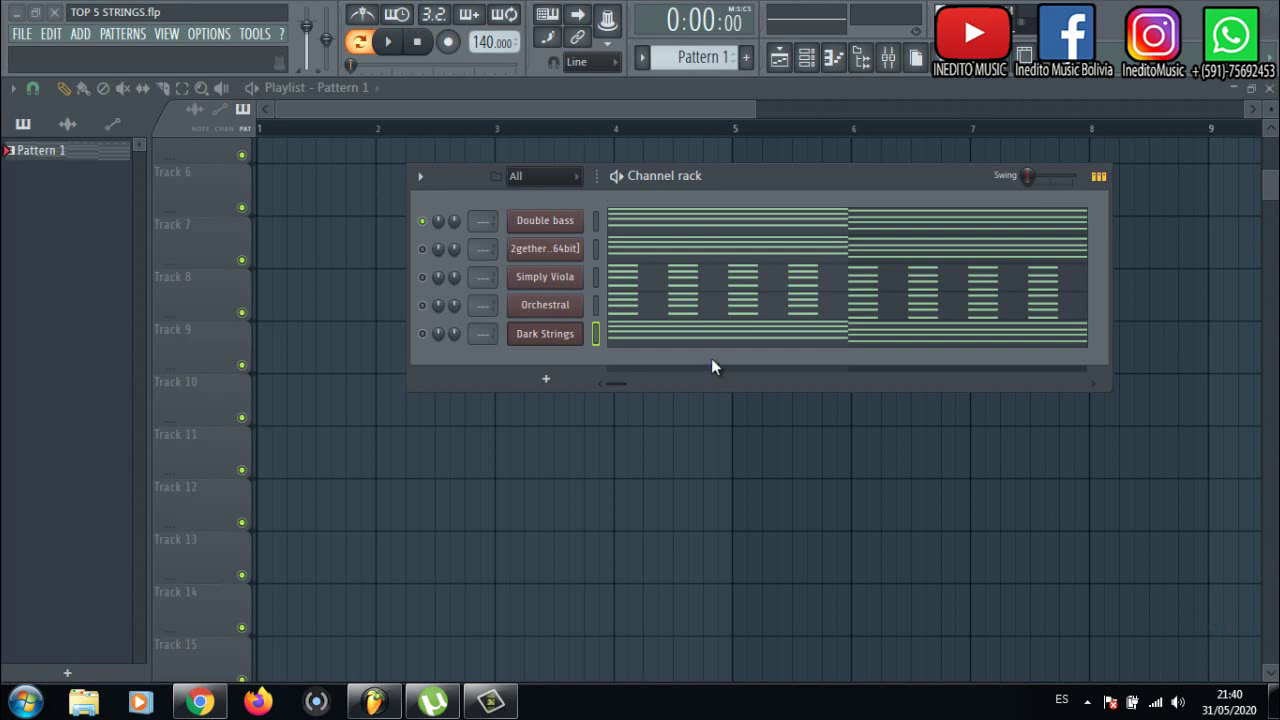
Switch to Chrome, look through the INEDITO MUSIC channel's uploaded videos on YouTube, and return to FL Studio
click(200, 702)
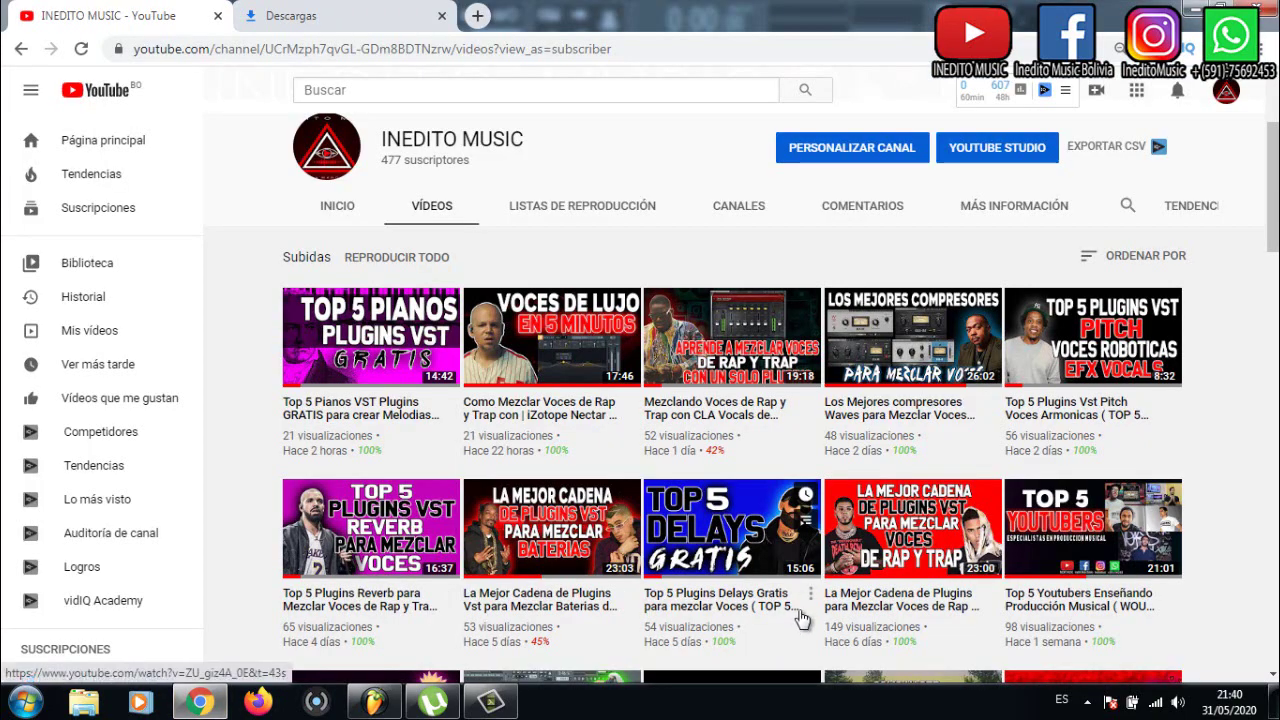
scroll(734, 450, up, 2)
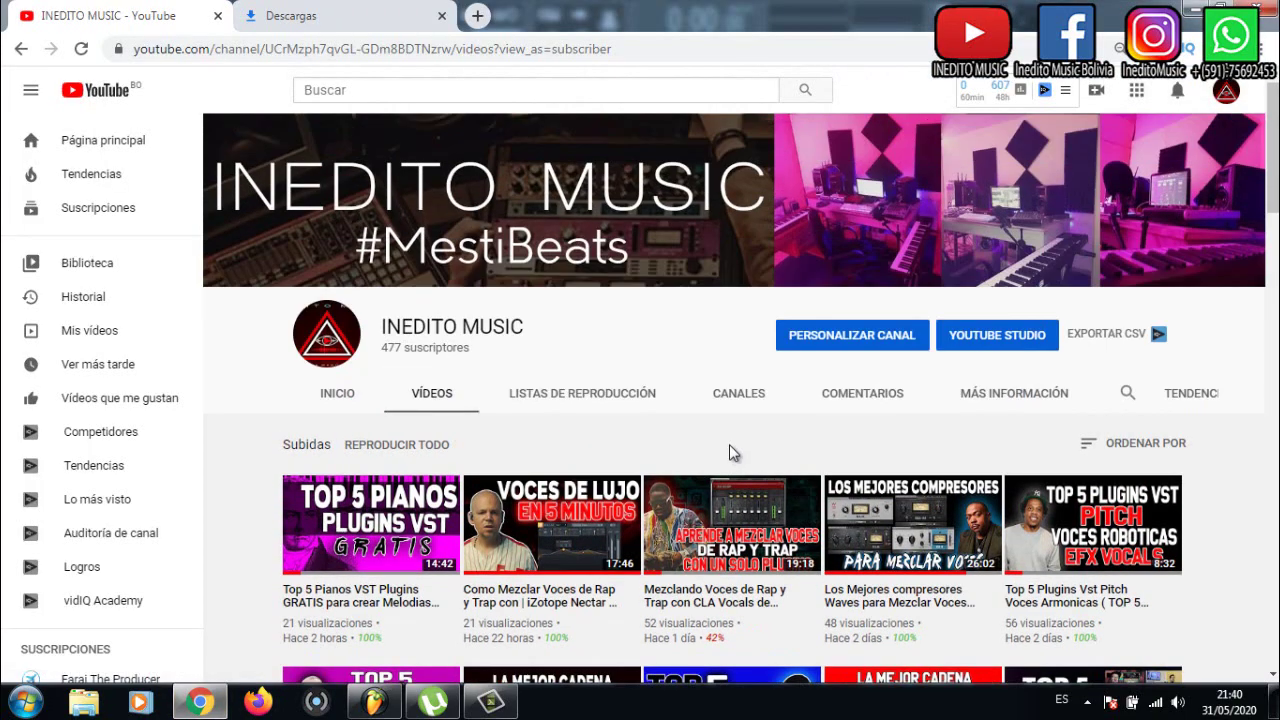
scroll(670, 444, down, 2)
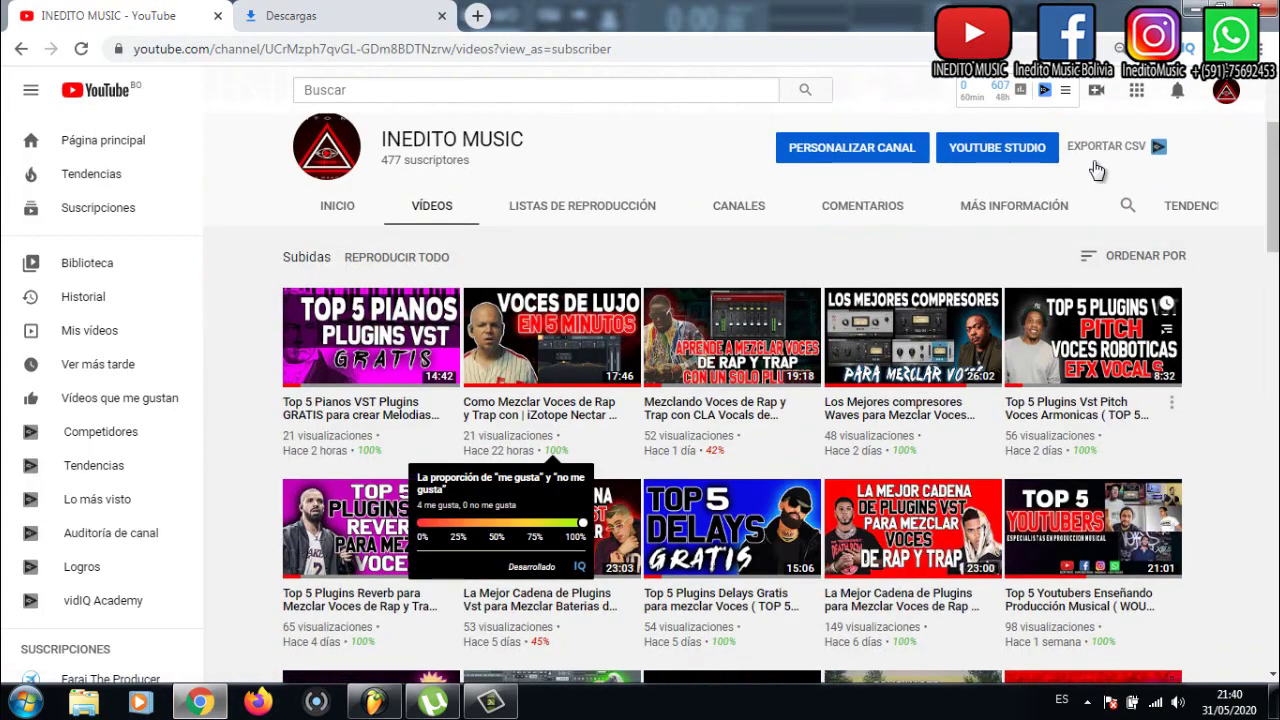
scroll(647, 262, down, 7)
scroll(760, 378, up, 8)
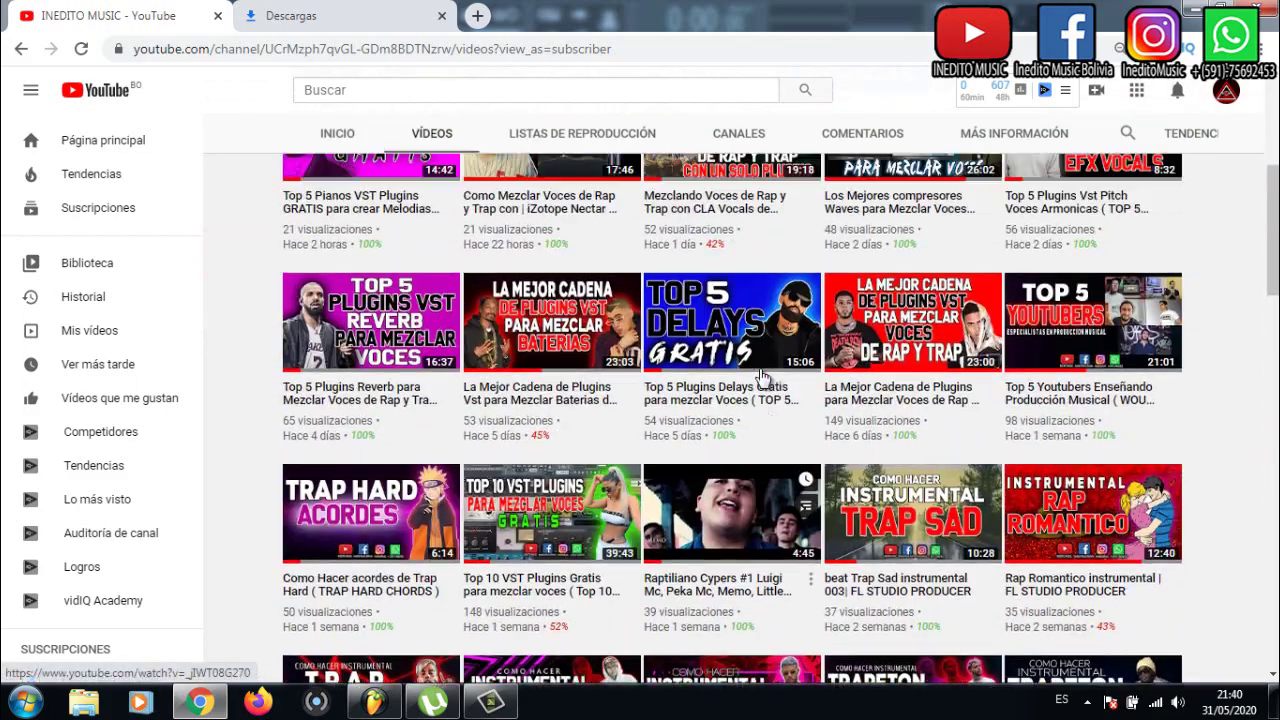
scroll(764, 417, up, 1)
scroll(765, 420, down, 2)
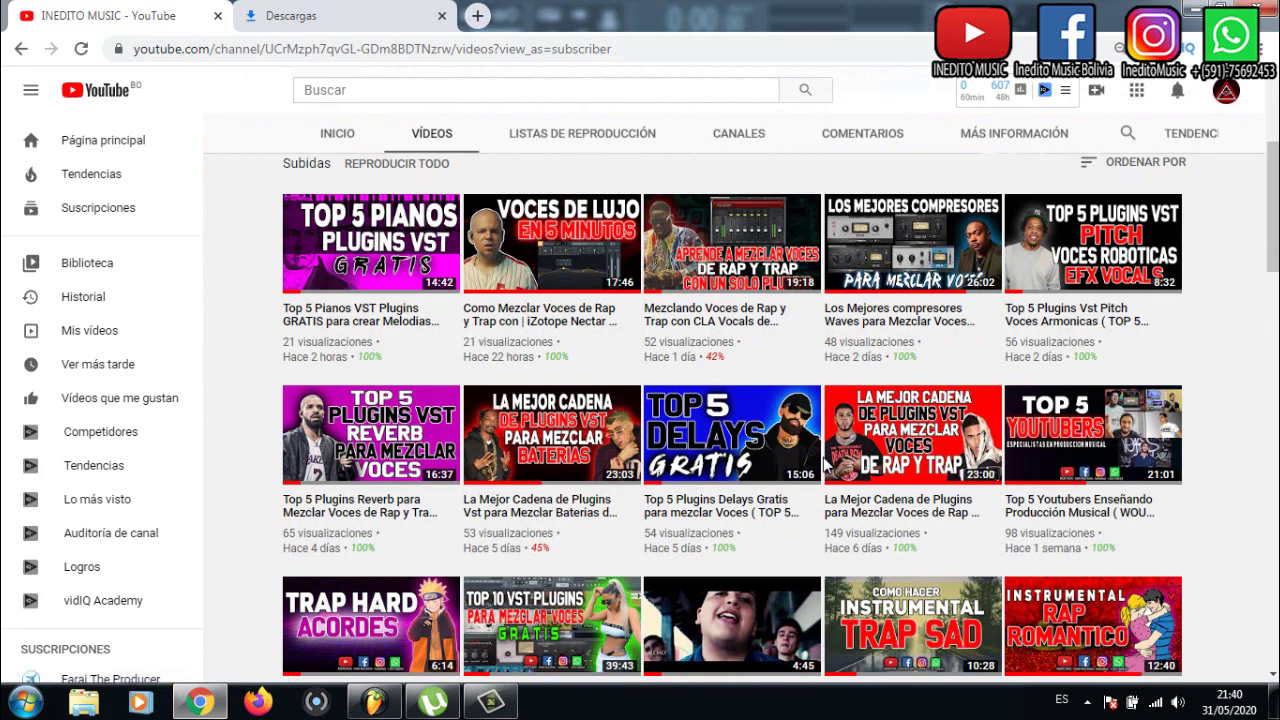
scroll(824, 464, up, 1)
scroll(824, 464, up, 2)
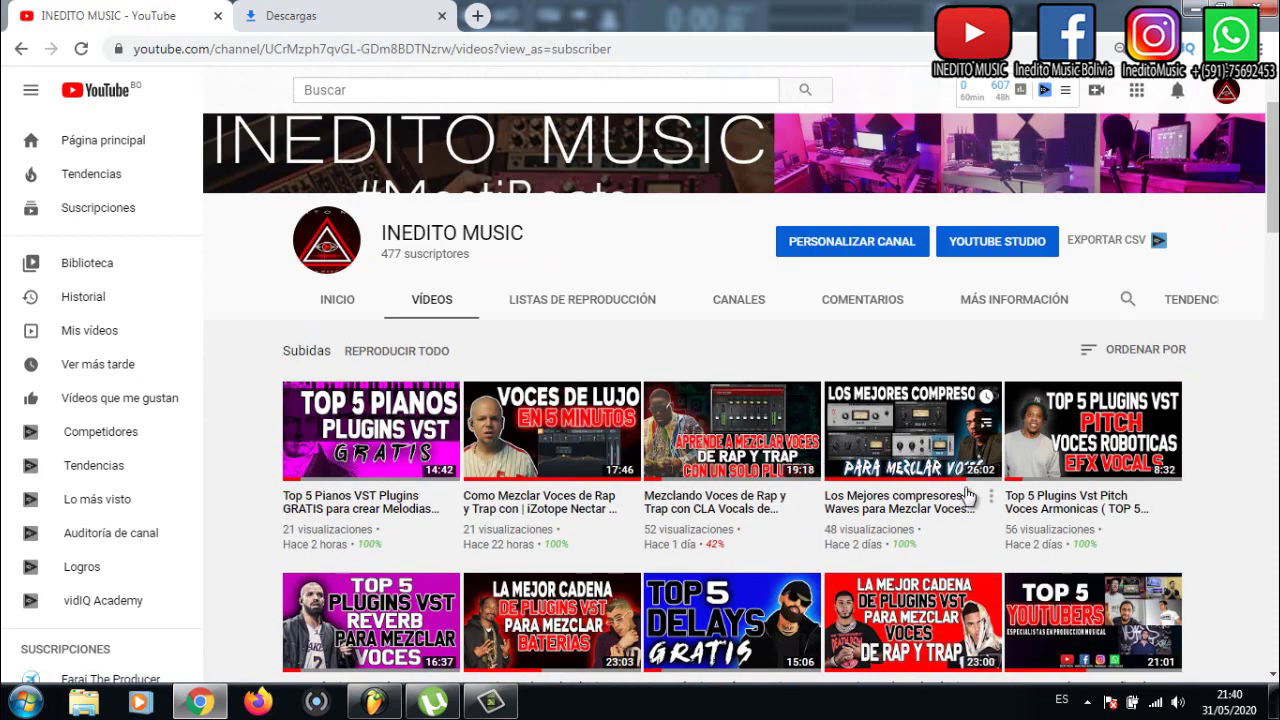
scroll(1136, 470, up, 1)
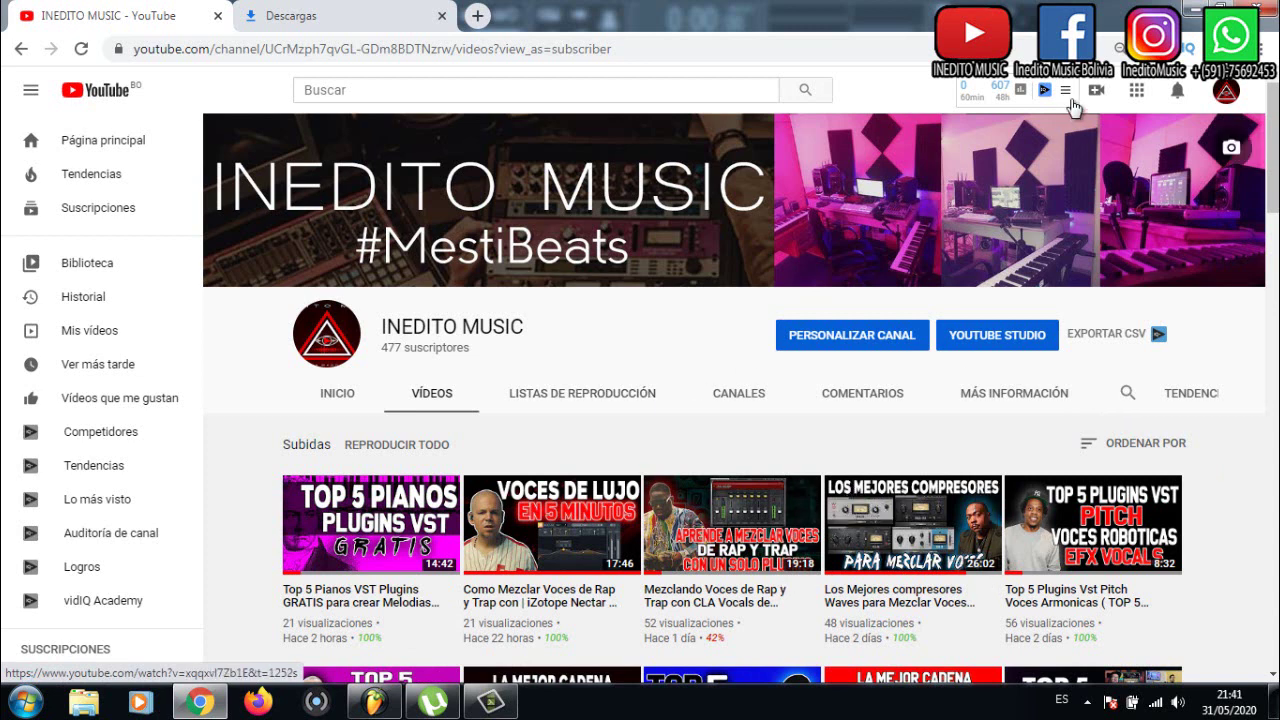
click(1196, 12)
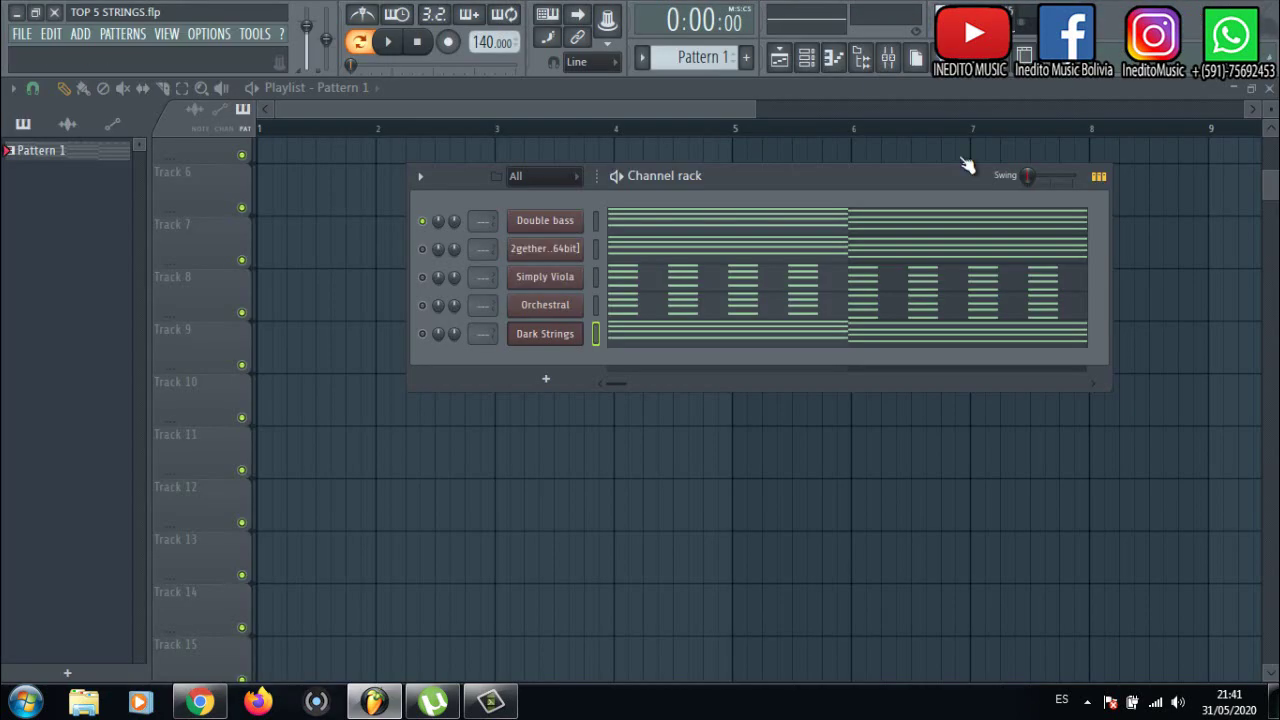
Open the Double bass channel's Stringer plugin, start pattern playback and reposition the plugin window
drag(783, 181, 754, 185)
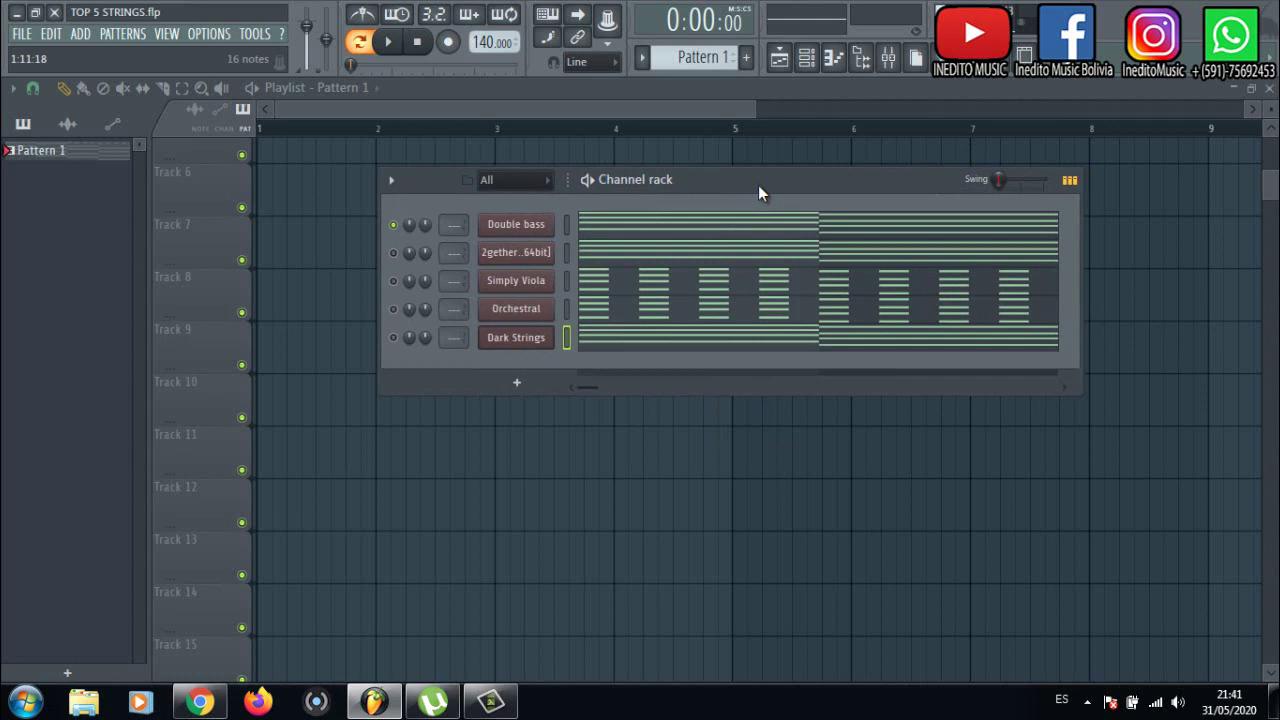
click(533, 226)
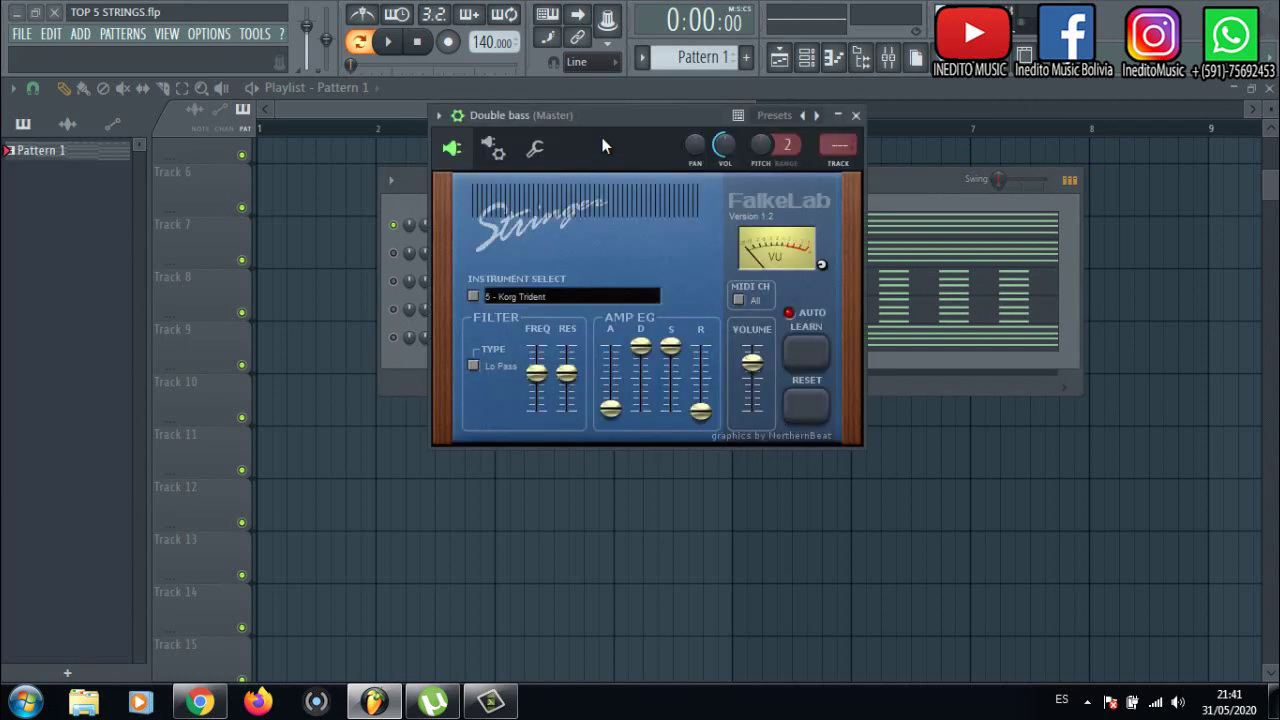
drag(617, 120, 576, 136)
key(space)
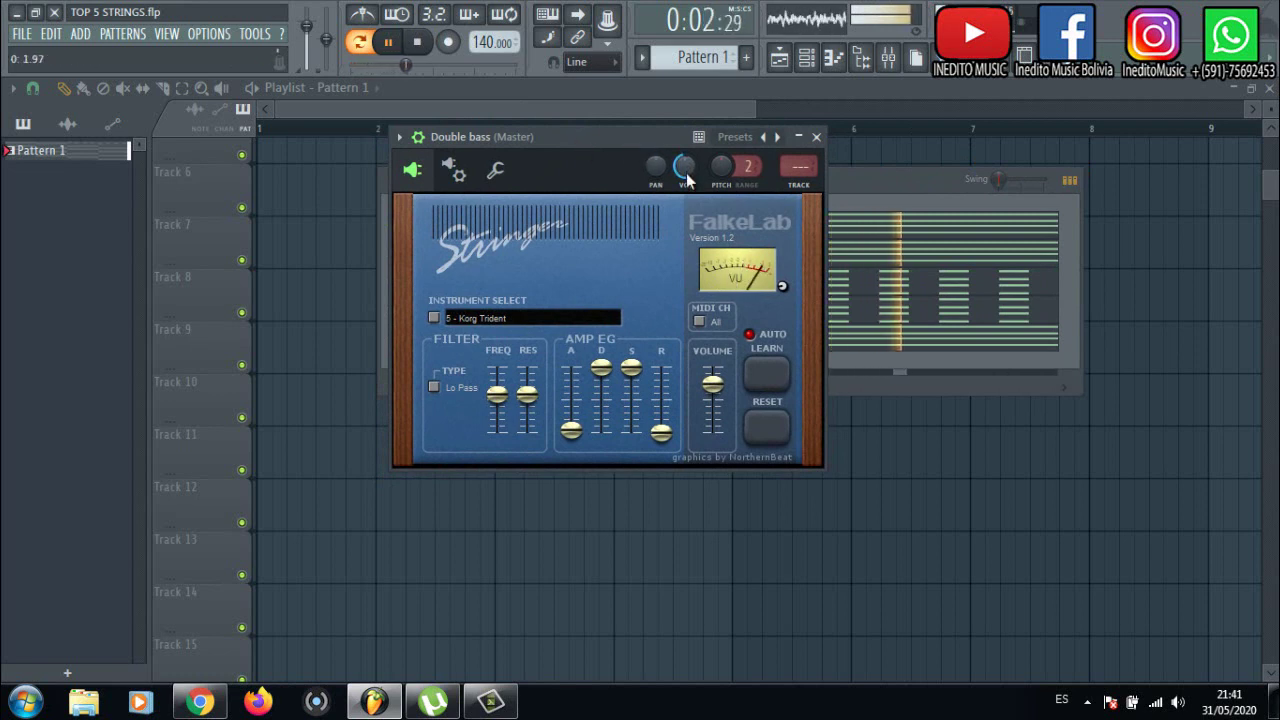
drag(667, 136, 656, 131)
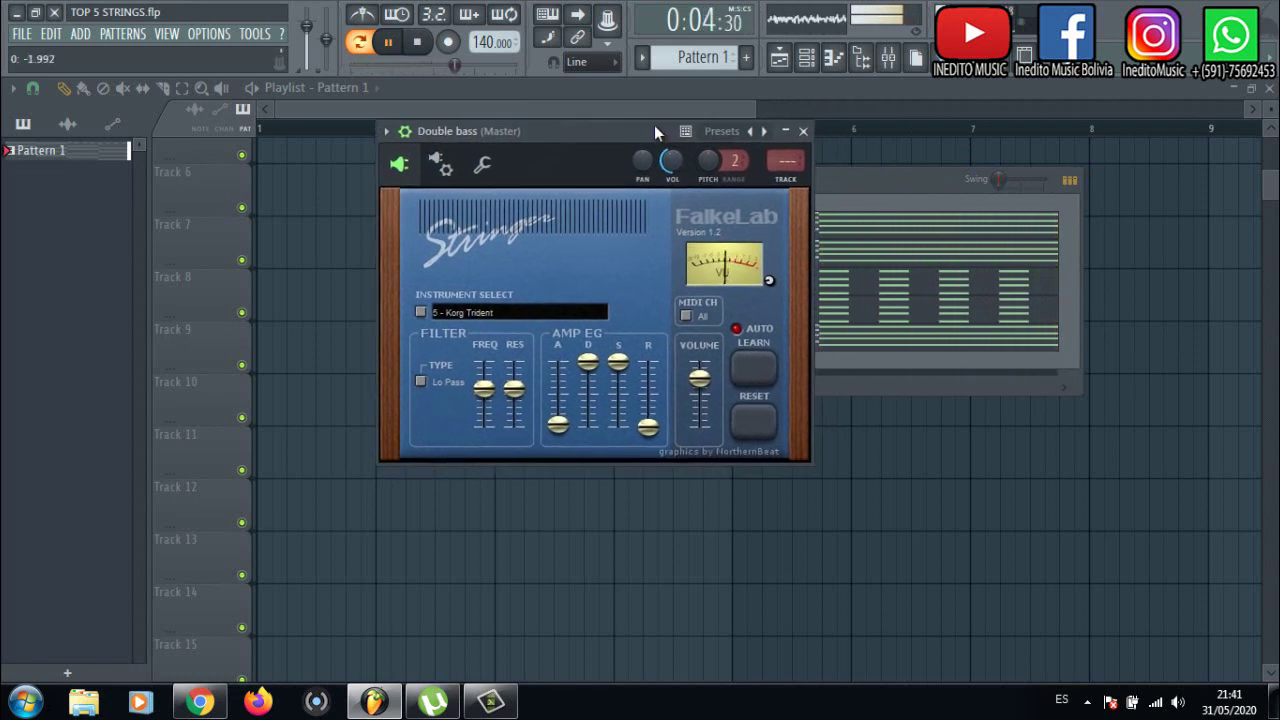
Audition the Stringer presets Soft Solina, Flower basket and JMJ during playback
click(764, 131)
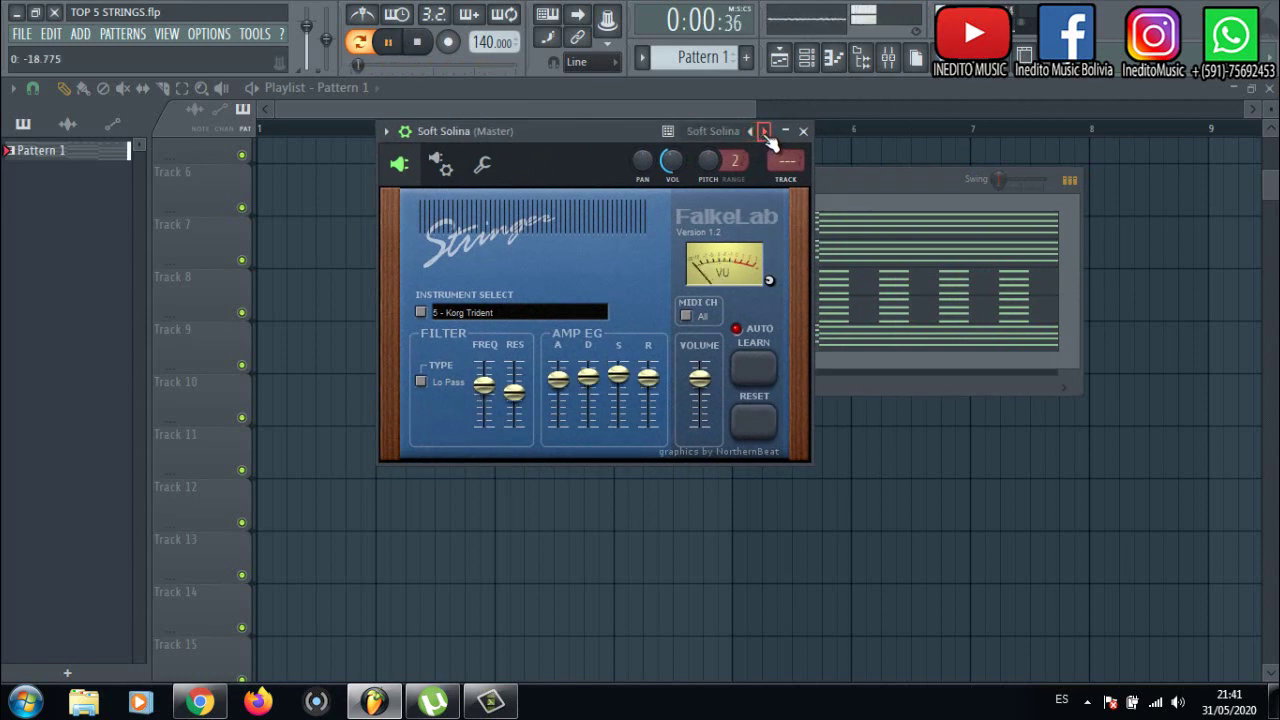
click(765, 133)
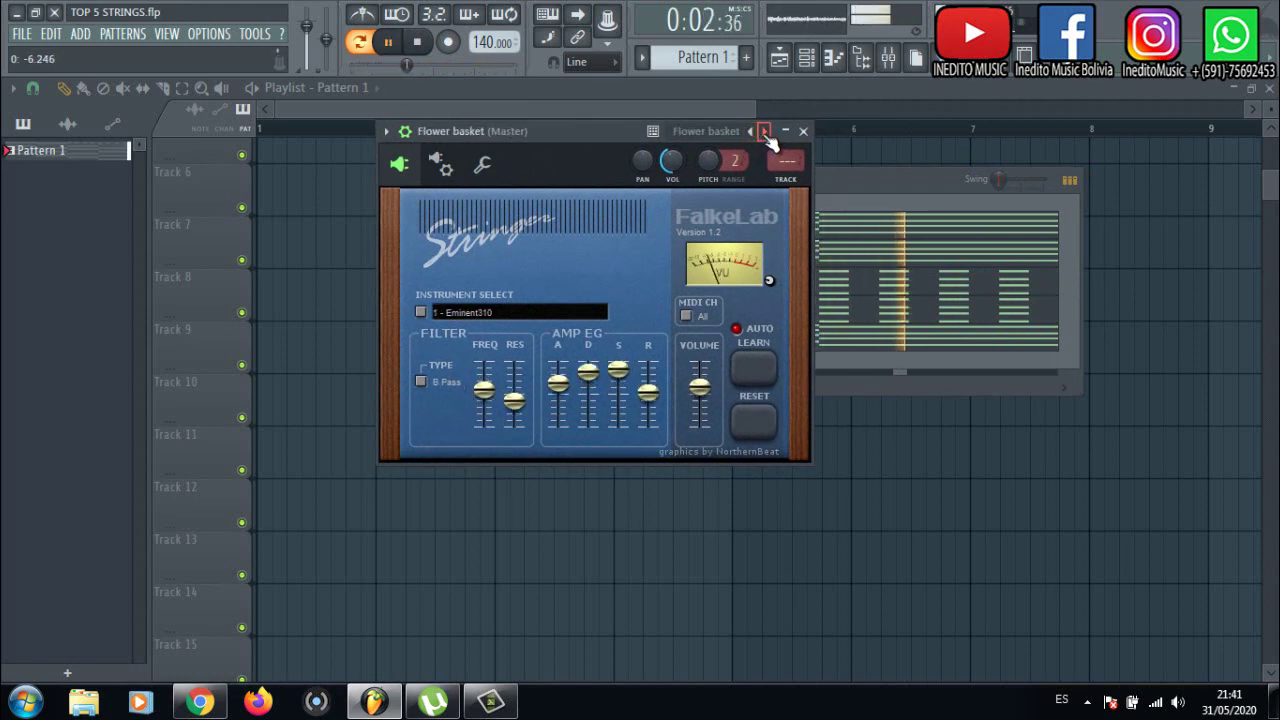
click(765, 133)
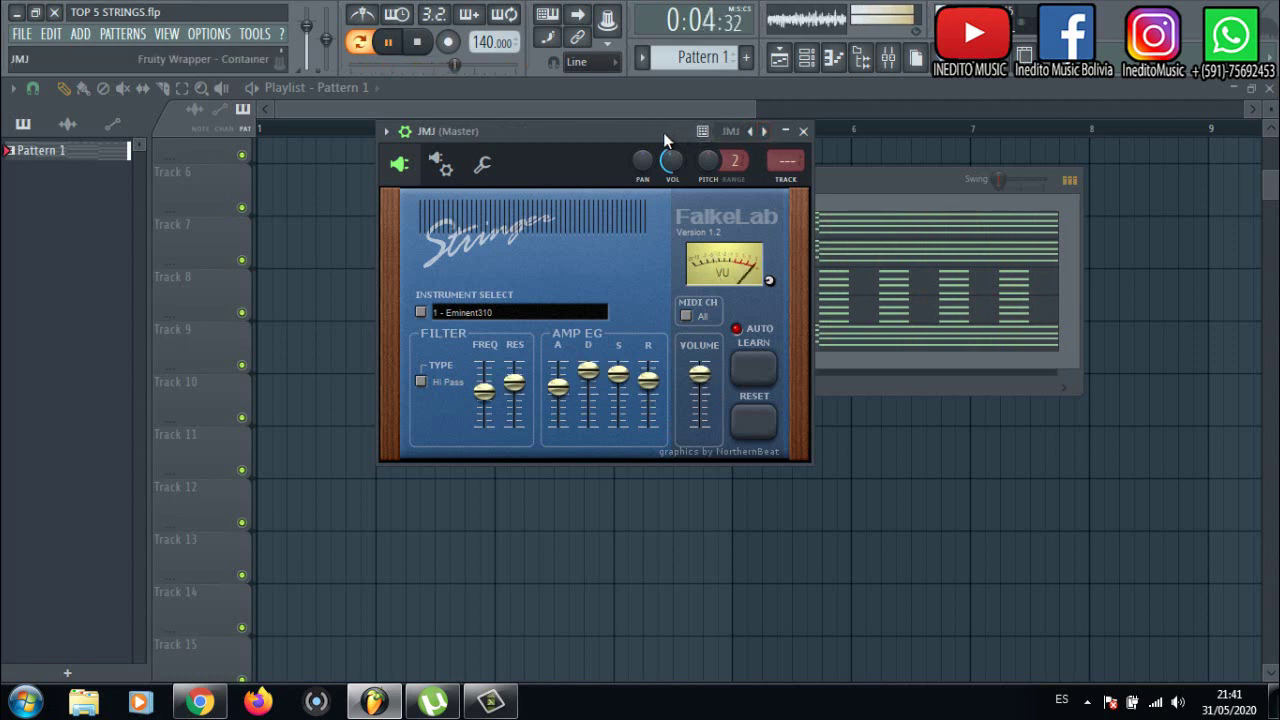
Rearrange the Stringer window and the Channel rack so the rack sits mostly clear of the plugin
drag(663, 132, 482, 139)
drag(733, 172, 849, 134)
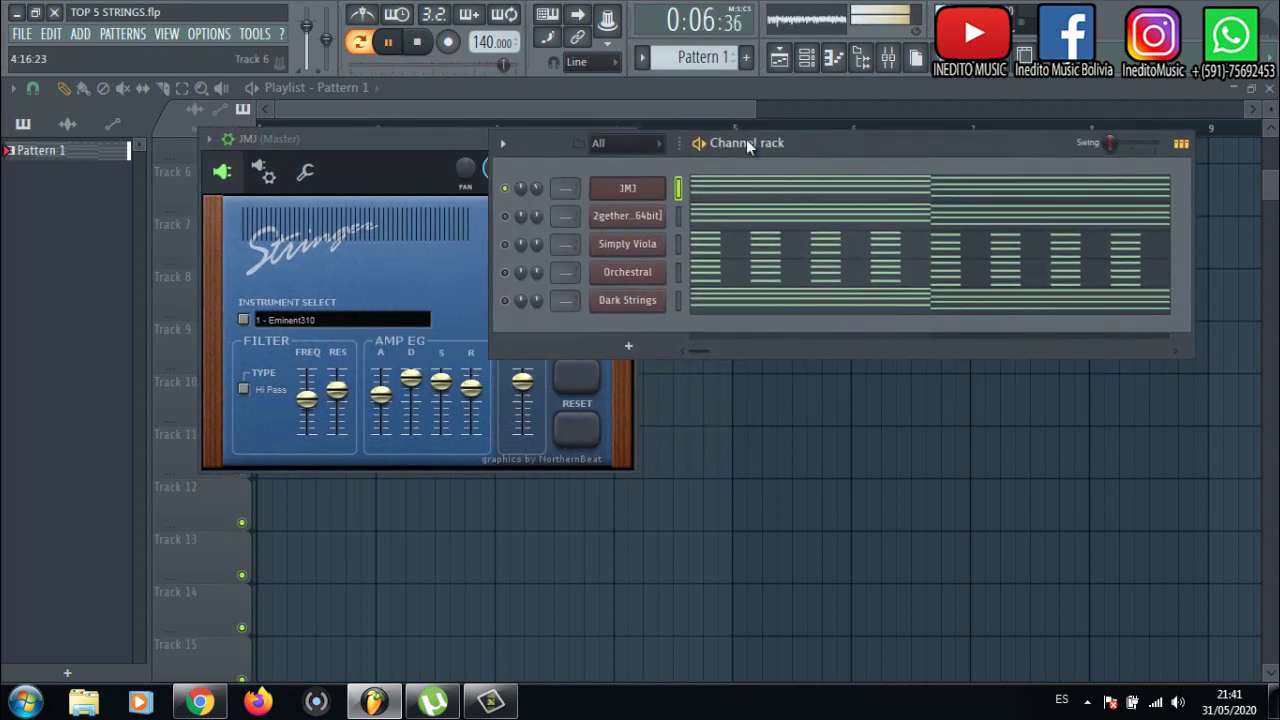
click(468, 138)
drag(468, 138, 533, 138)
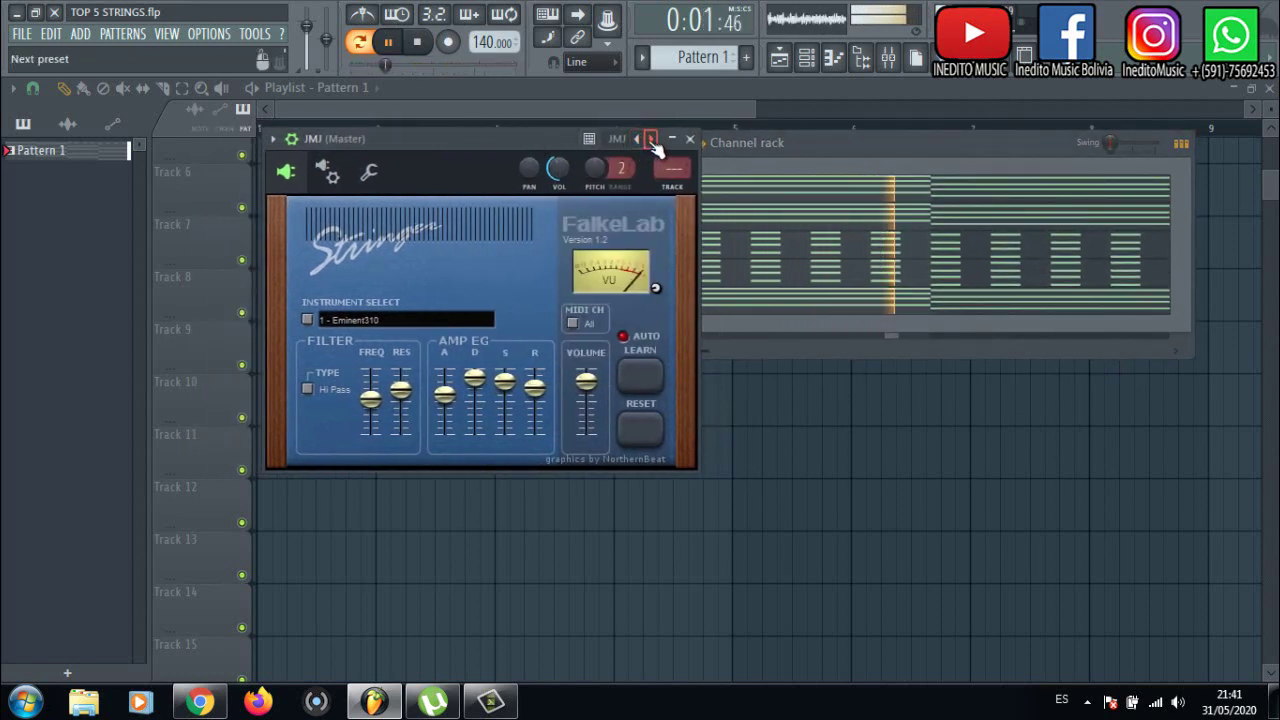
Audition the How sweet Mello and Instant Genesis presets in Stringer, ending with playback paused
click(651, 139)
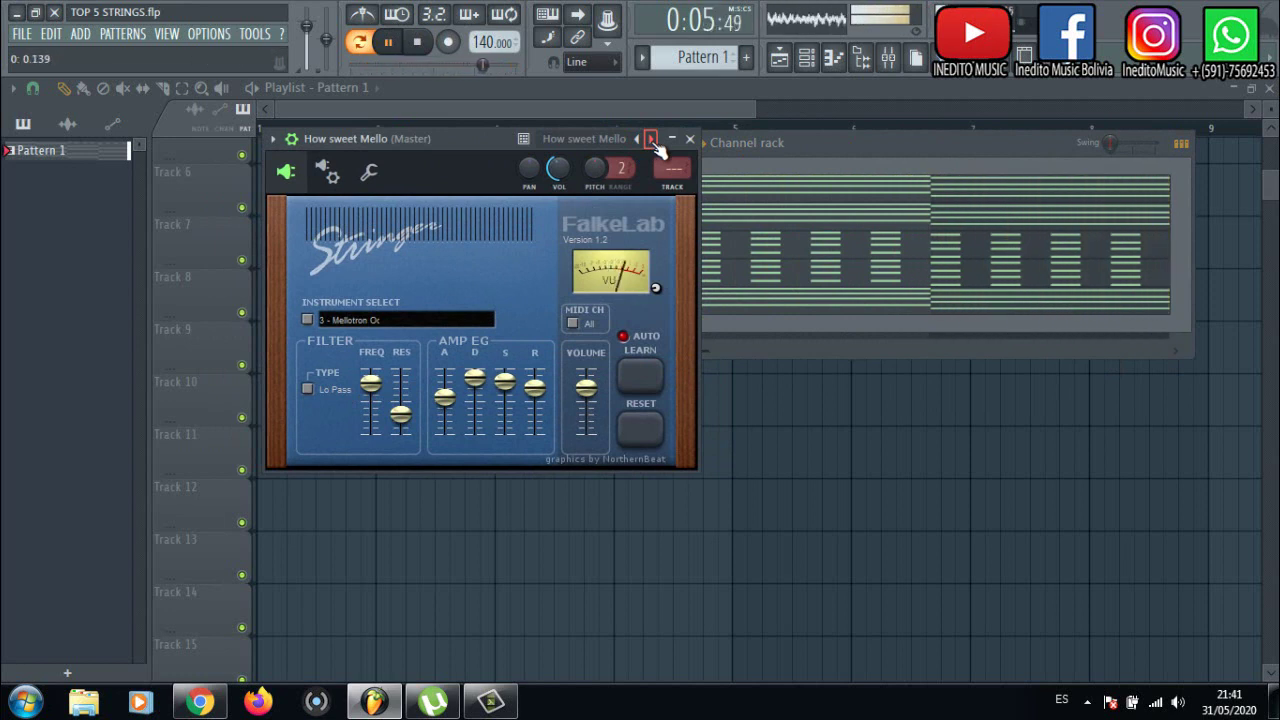
click(651, 139)
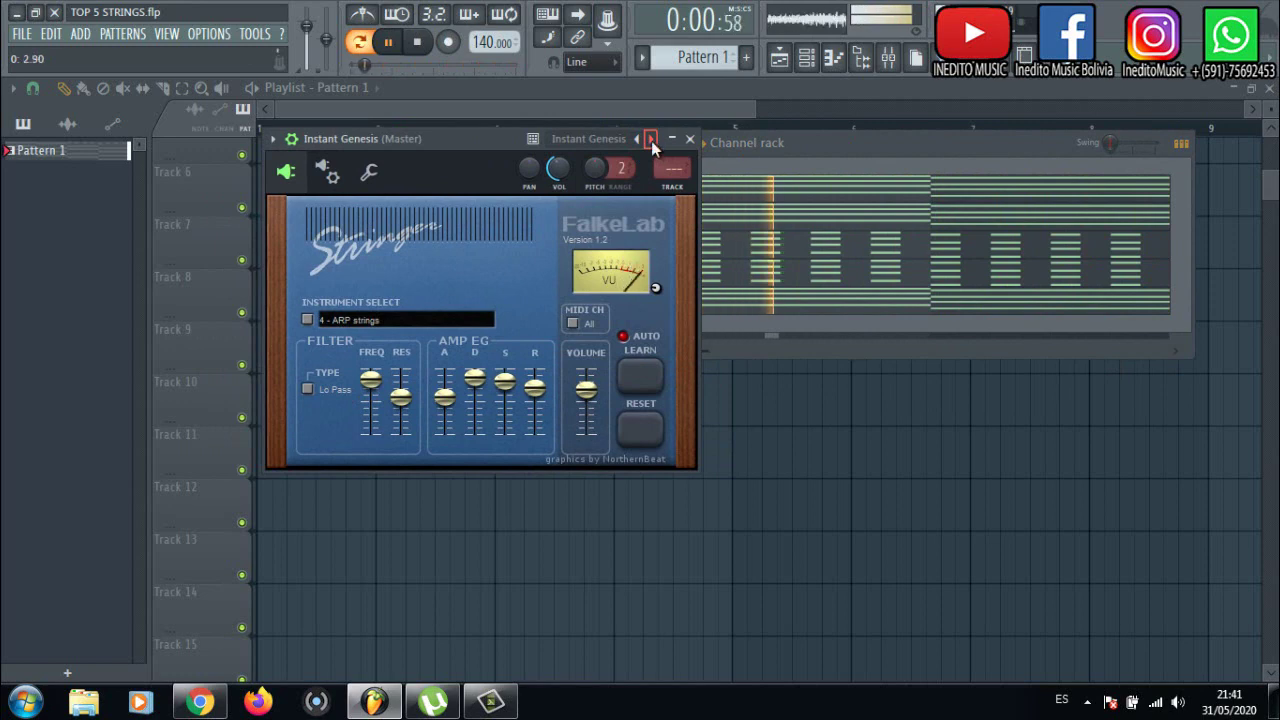
right_click(651, 141)
click(402, 50)
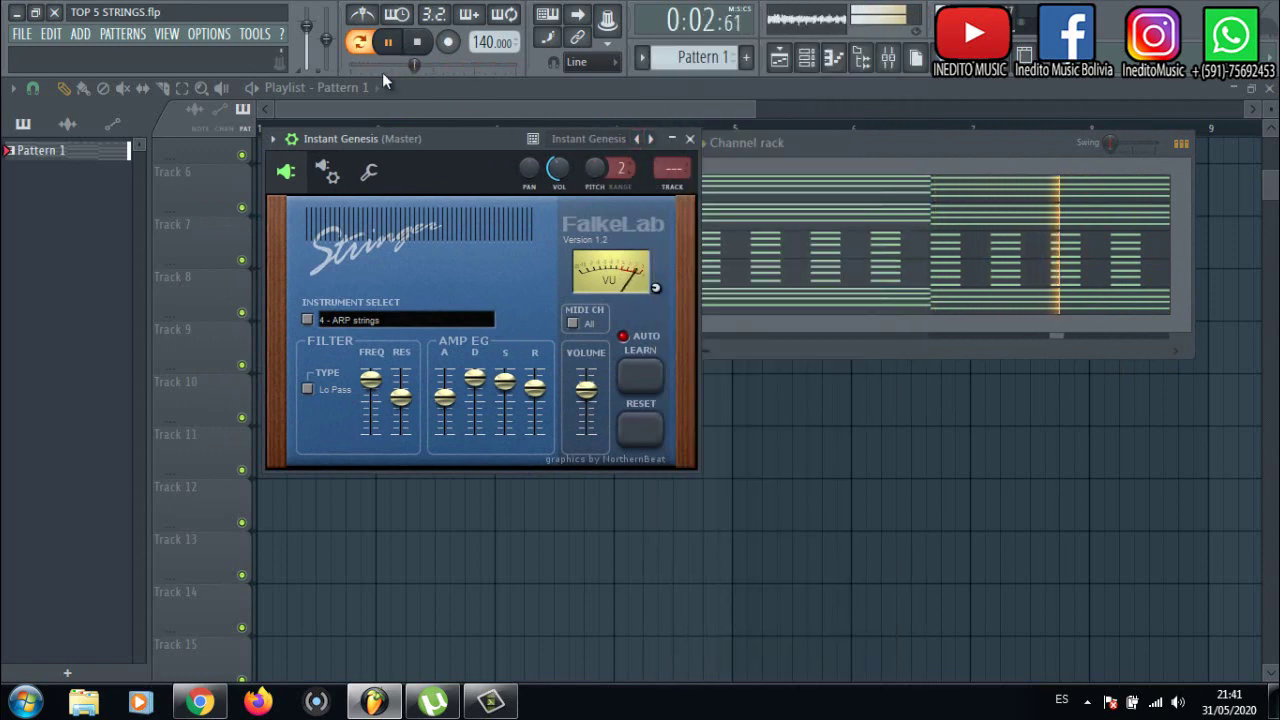
click(388, 42)
Load the Cello preset in Stringer, resume playback and slightly lower the plugin's volume
right_click(651, 140)
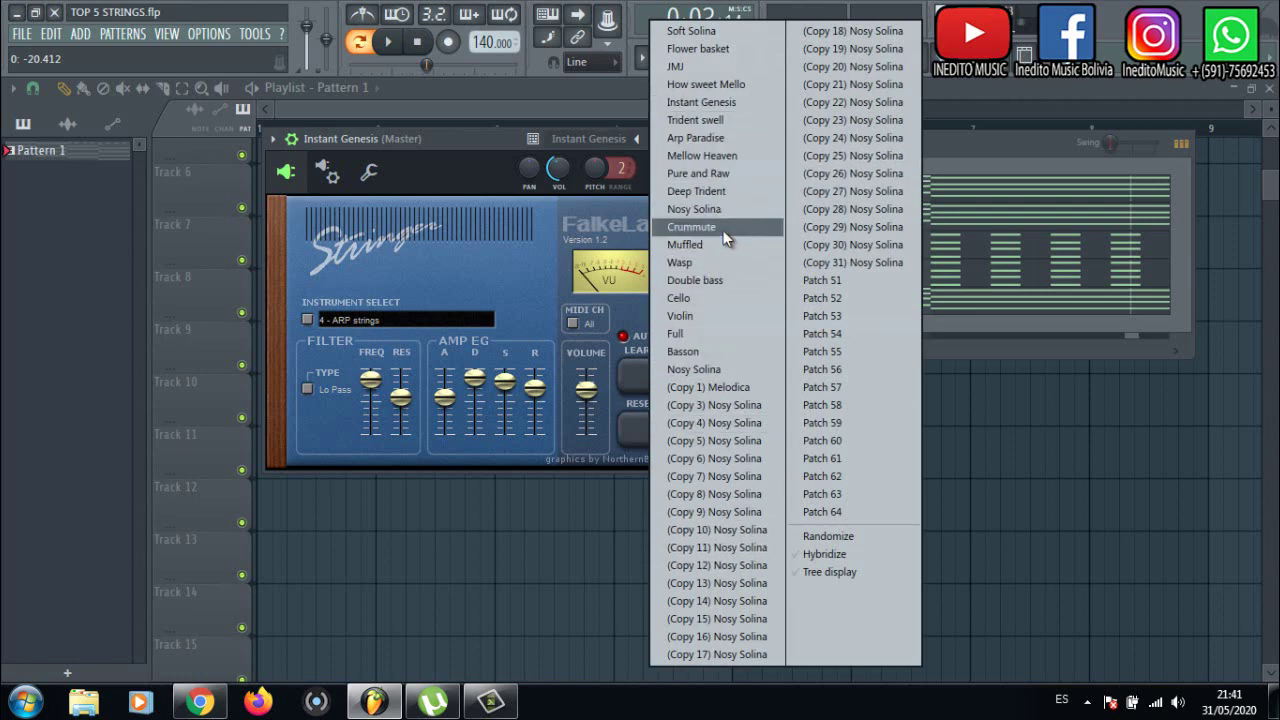
click(708, 305)
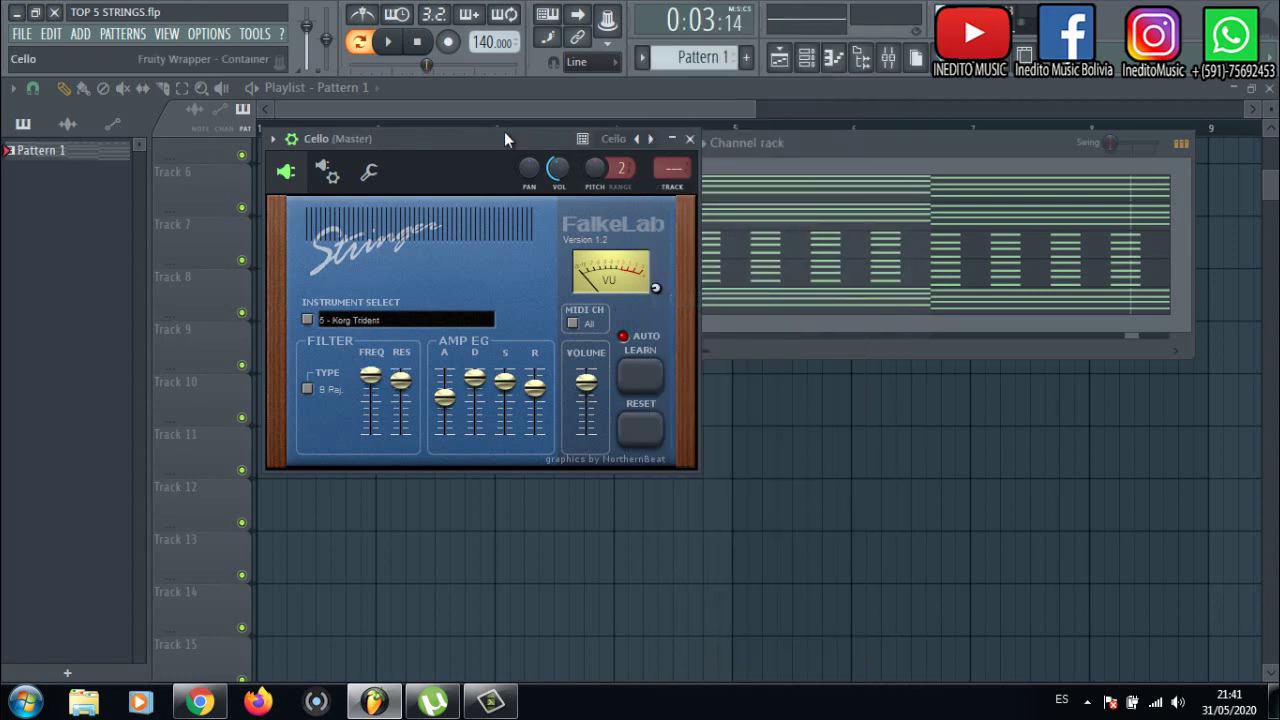
key(space)
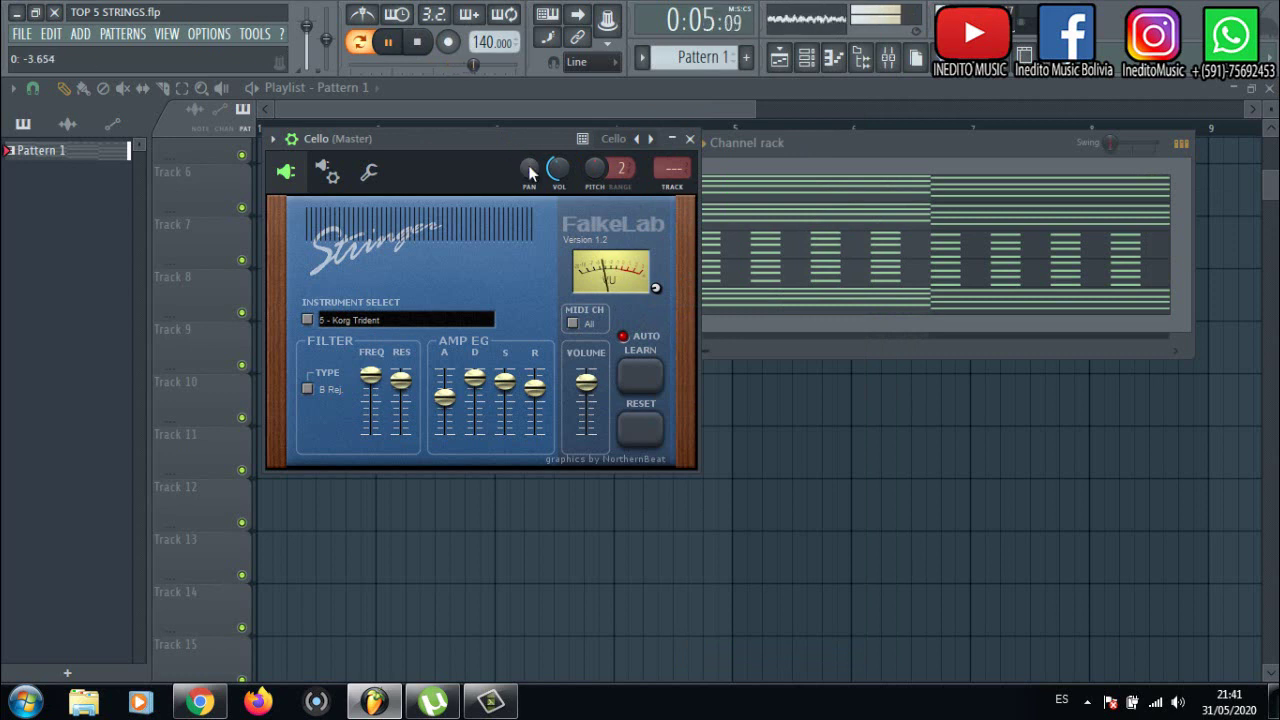
drag(586, 384, 588, 402)
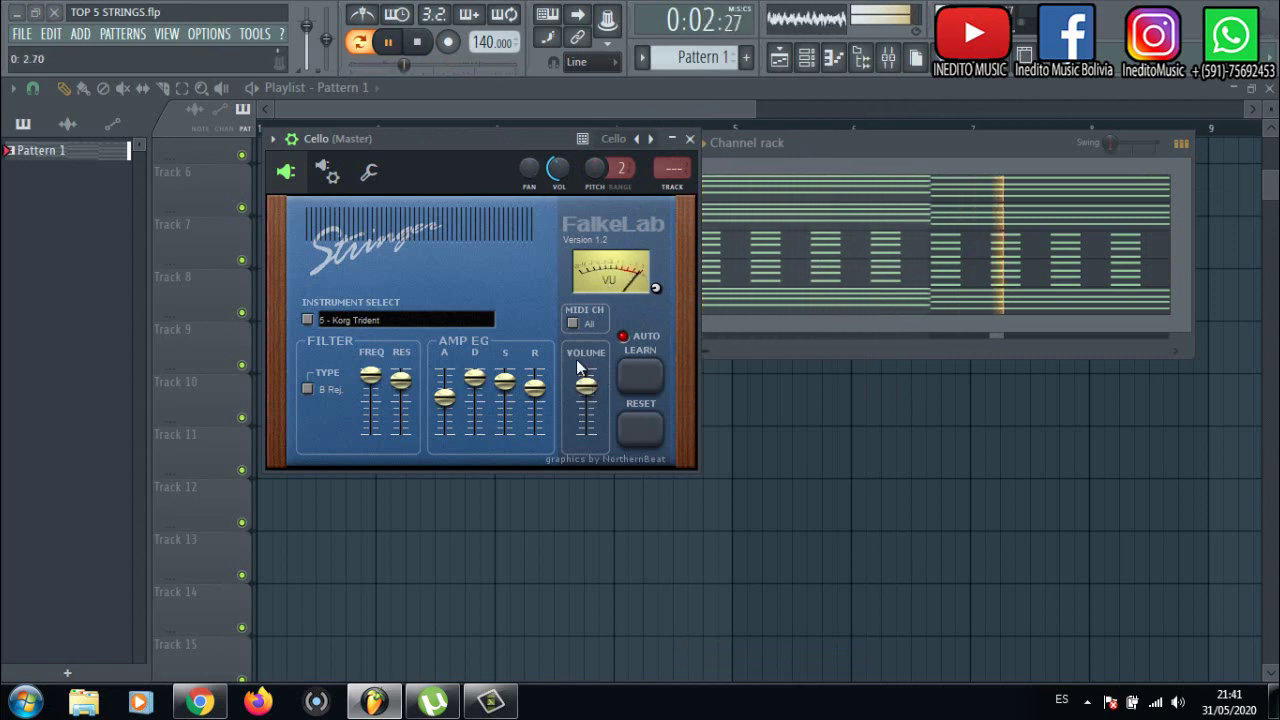
Audition the Violin preset, load the Full preset in Stringer and pause playback
click(652, 140)
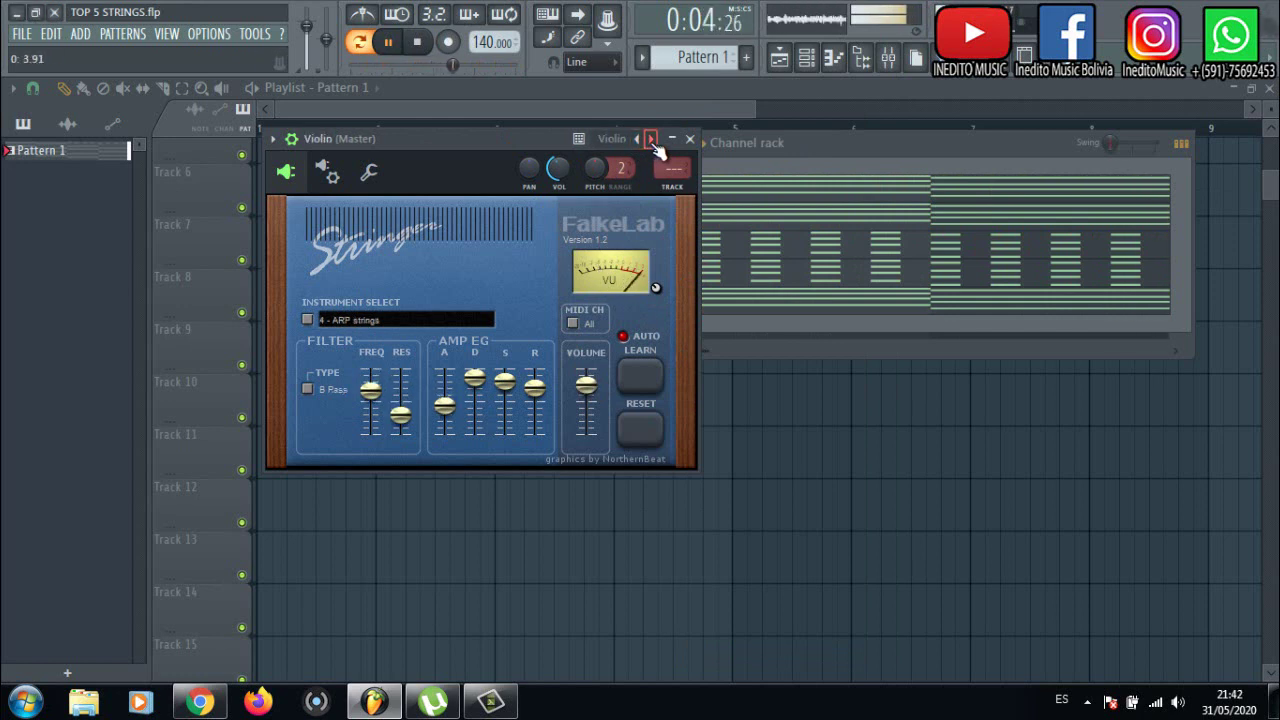
click(652, 141)
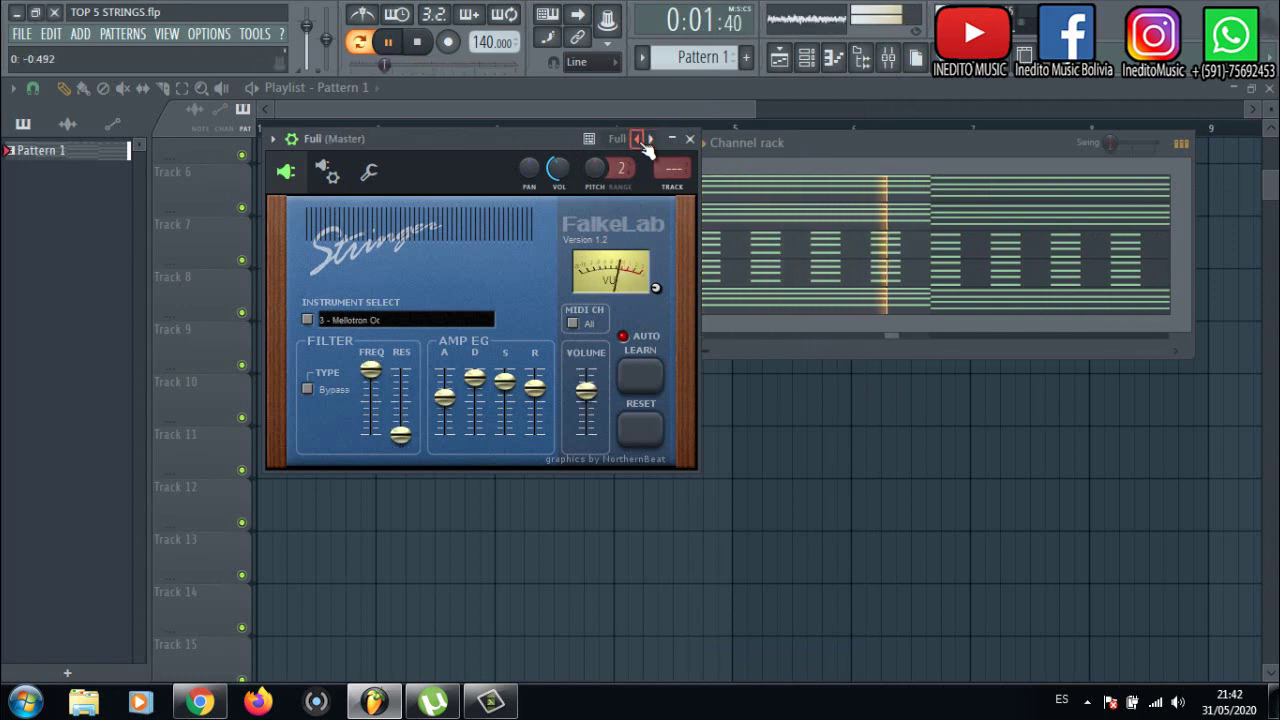
click(391, 43)
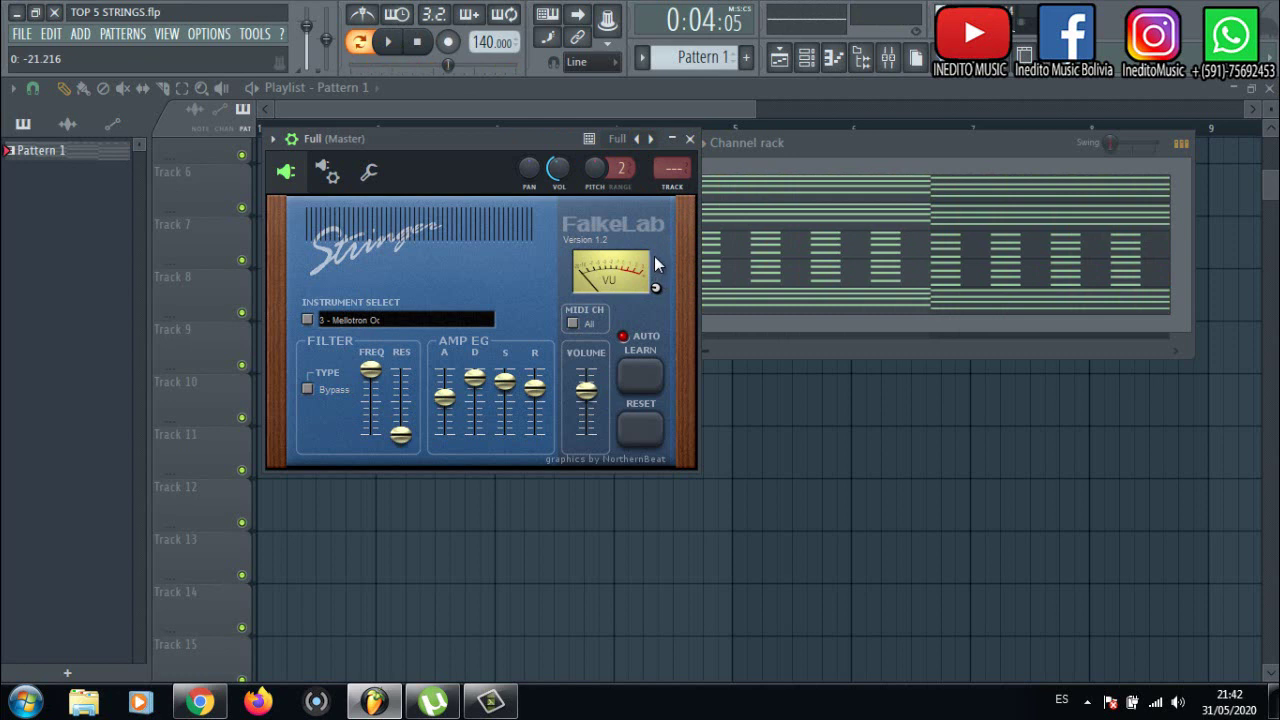
Close and reopen the Full channel's Stringer window to present the plugin, ending with the window closed
click(690, 140)
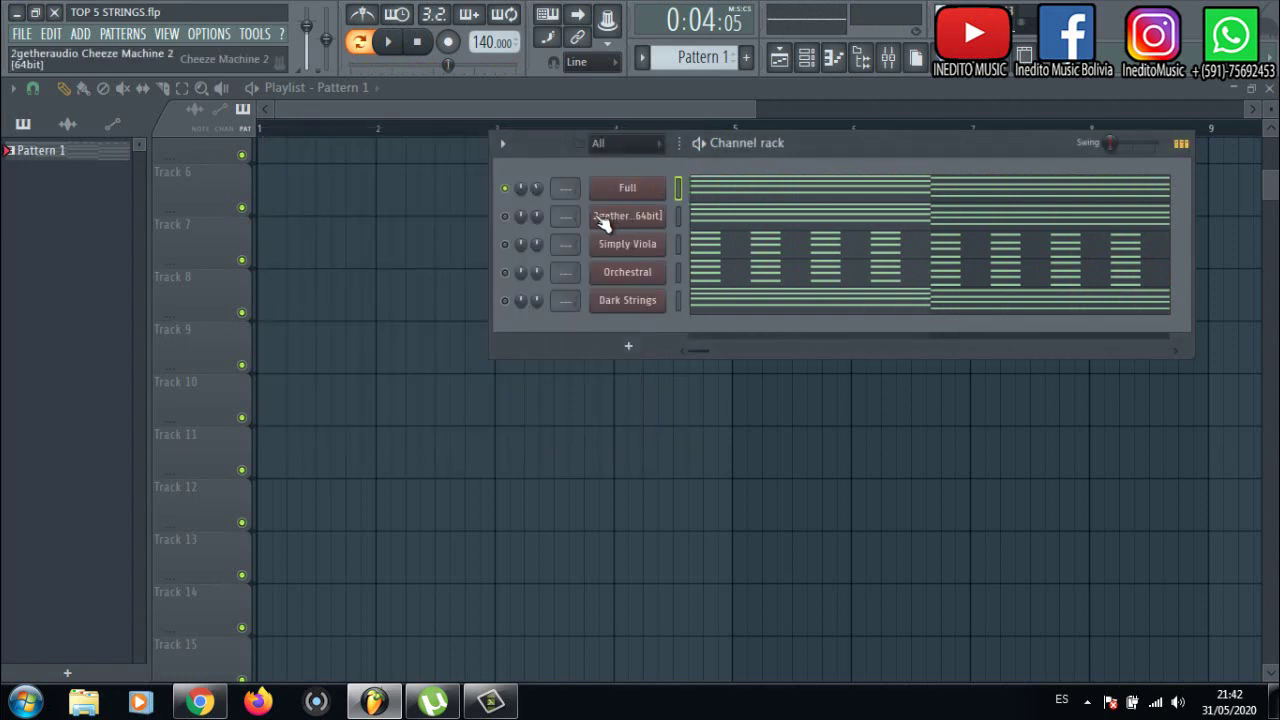
click(618, 192)
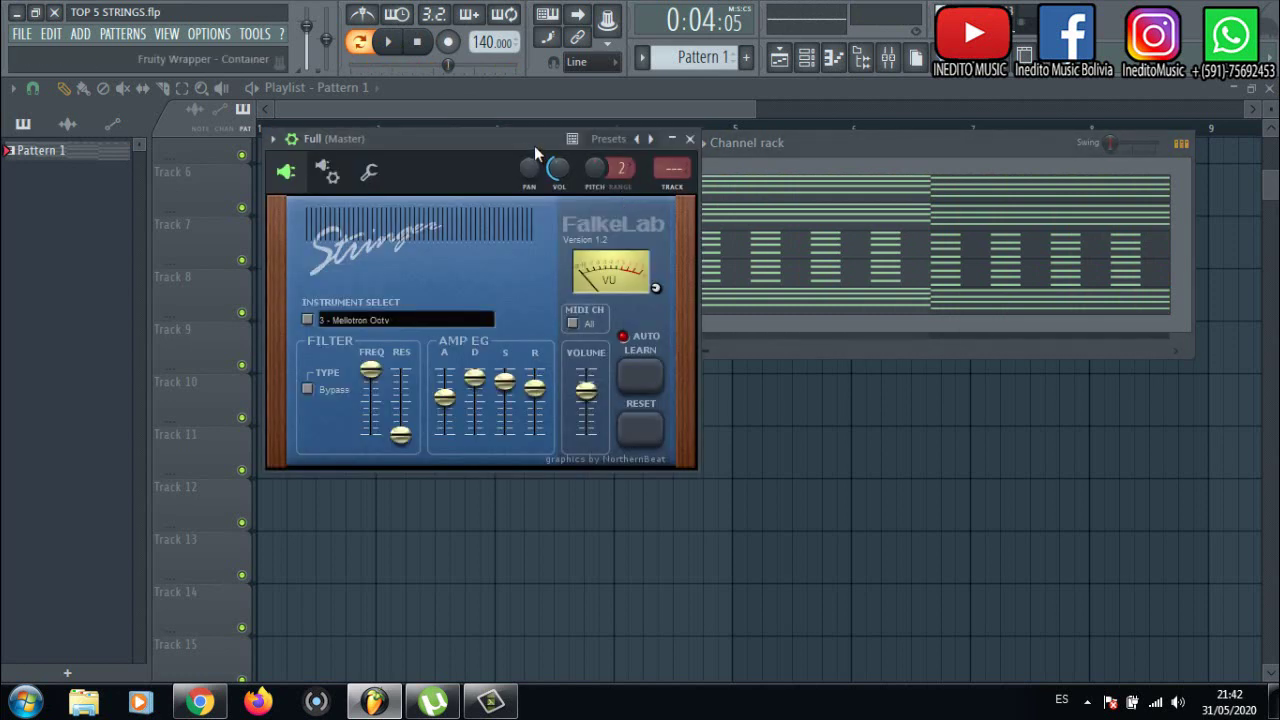
drag(534, 145, 647, 129)
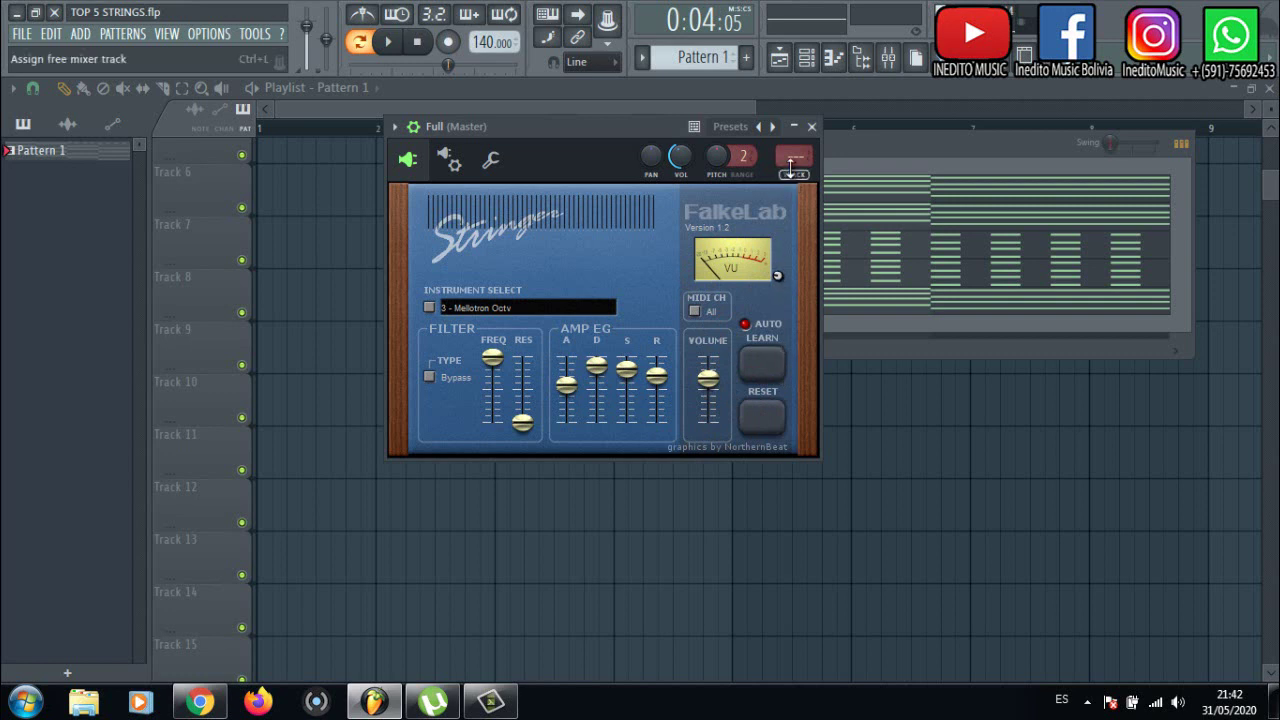
drag(643, 127, 579, 137)
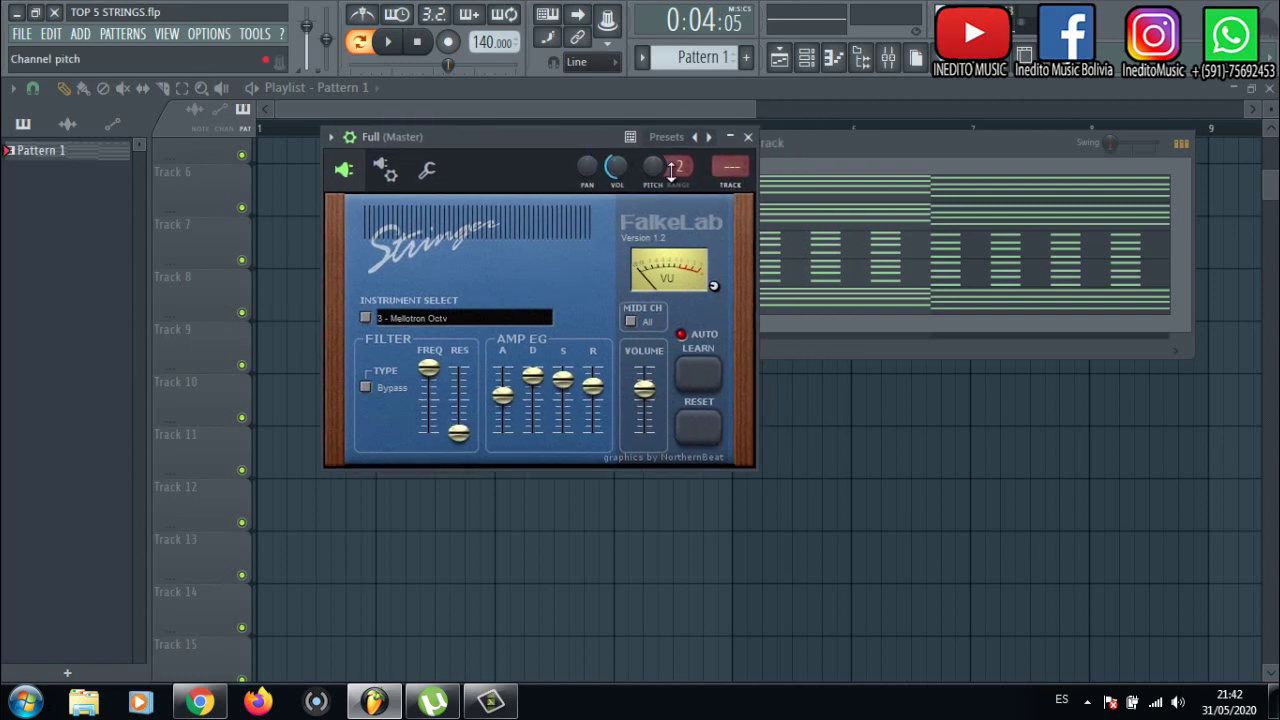
click(747, 137)
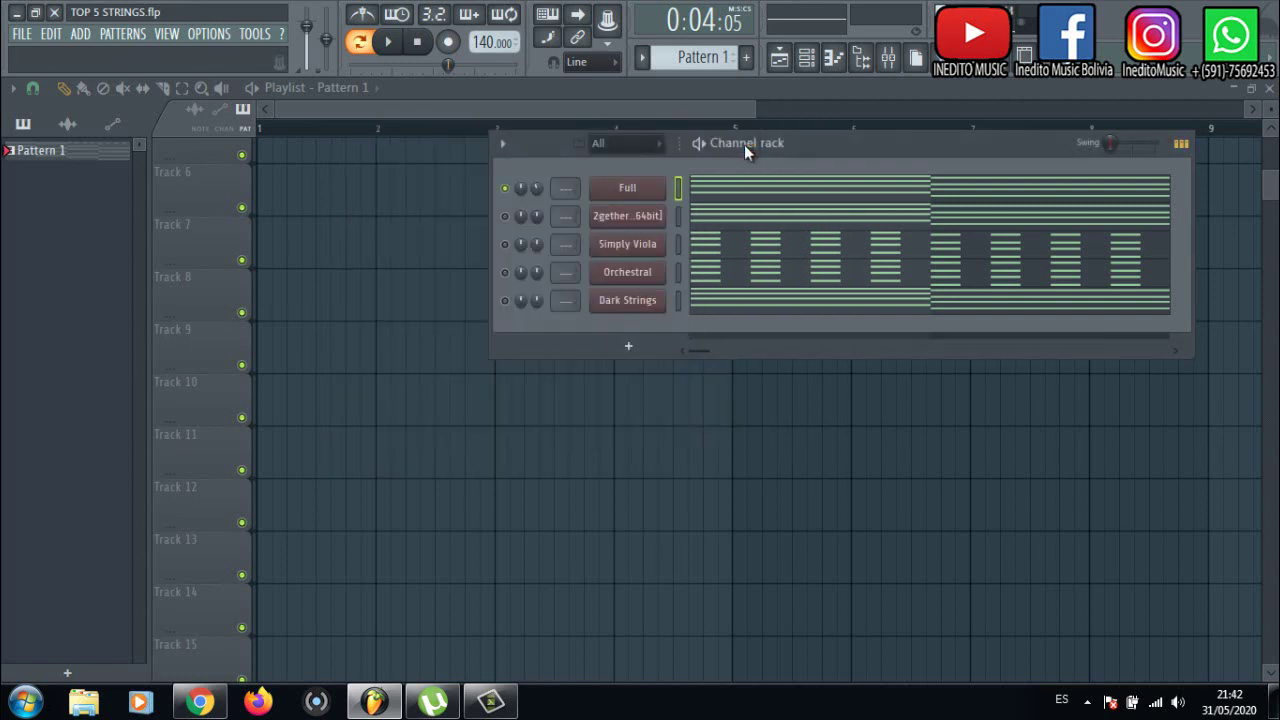
click(629, 195)
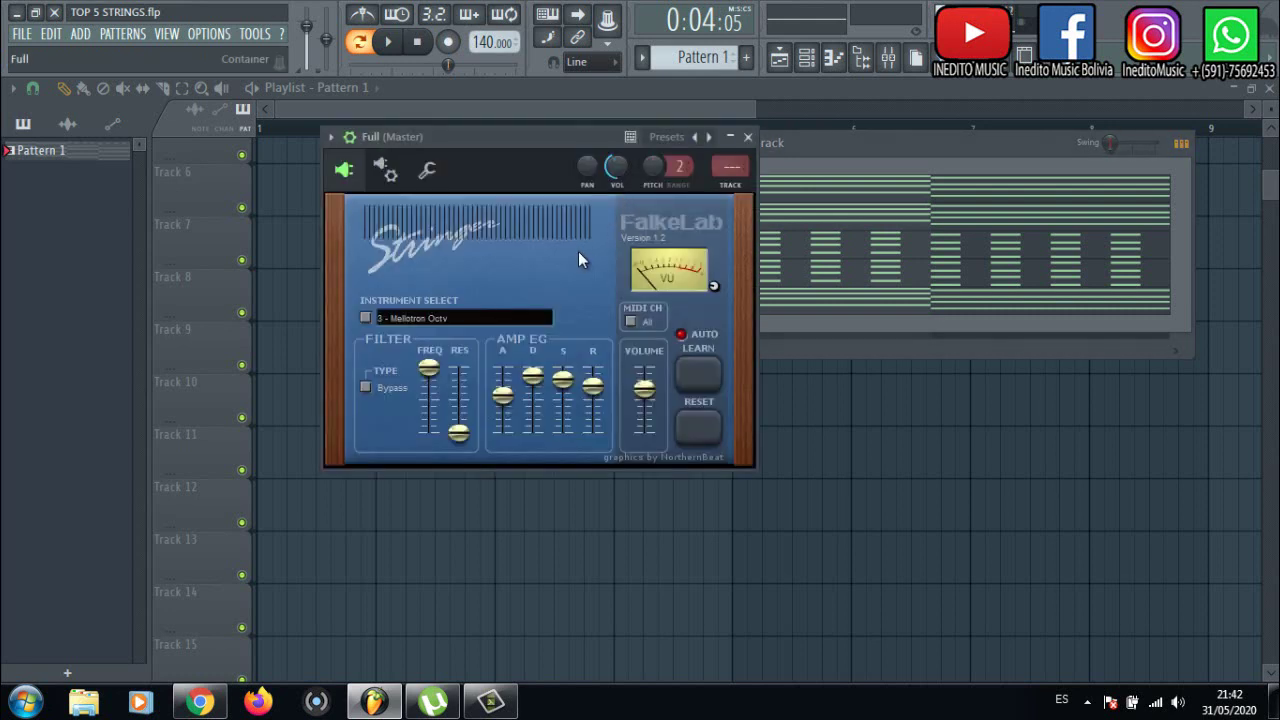
click(747, 137)
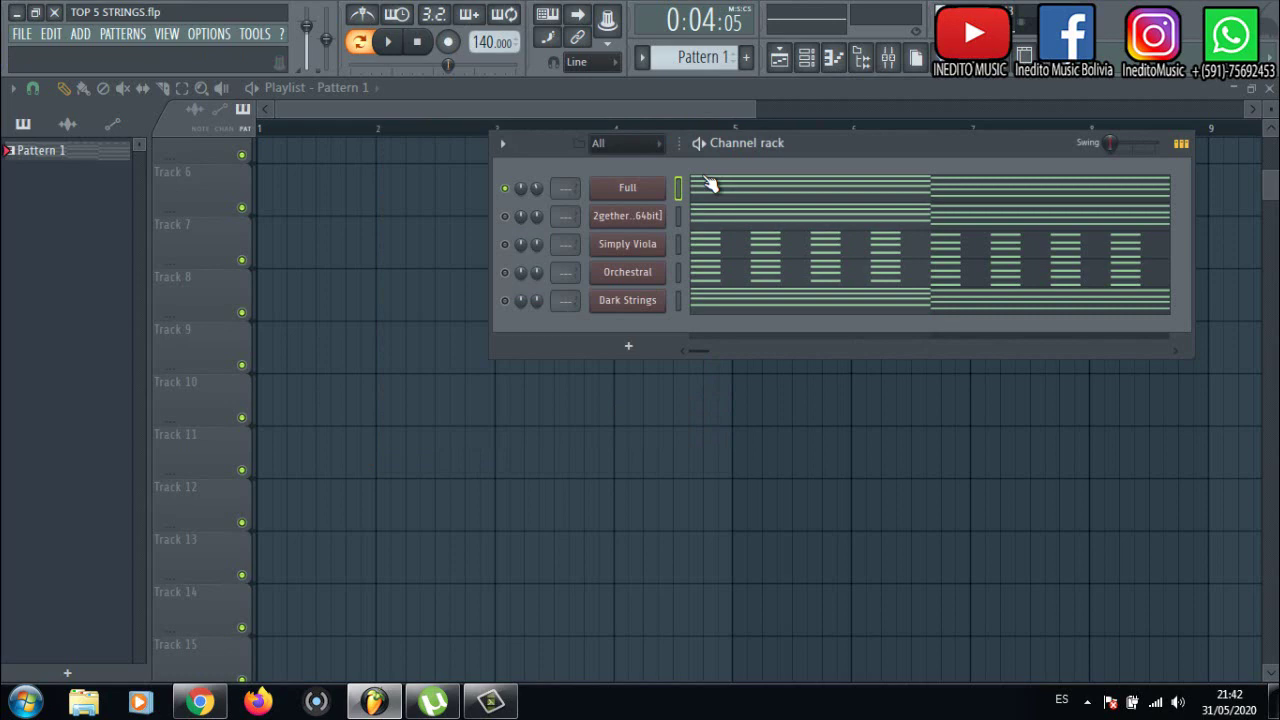
Unmute the 2getheraudio Cheeze Machine 2 channel and mute the Full channel
click(507, 216)
click(507, 190)
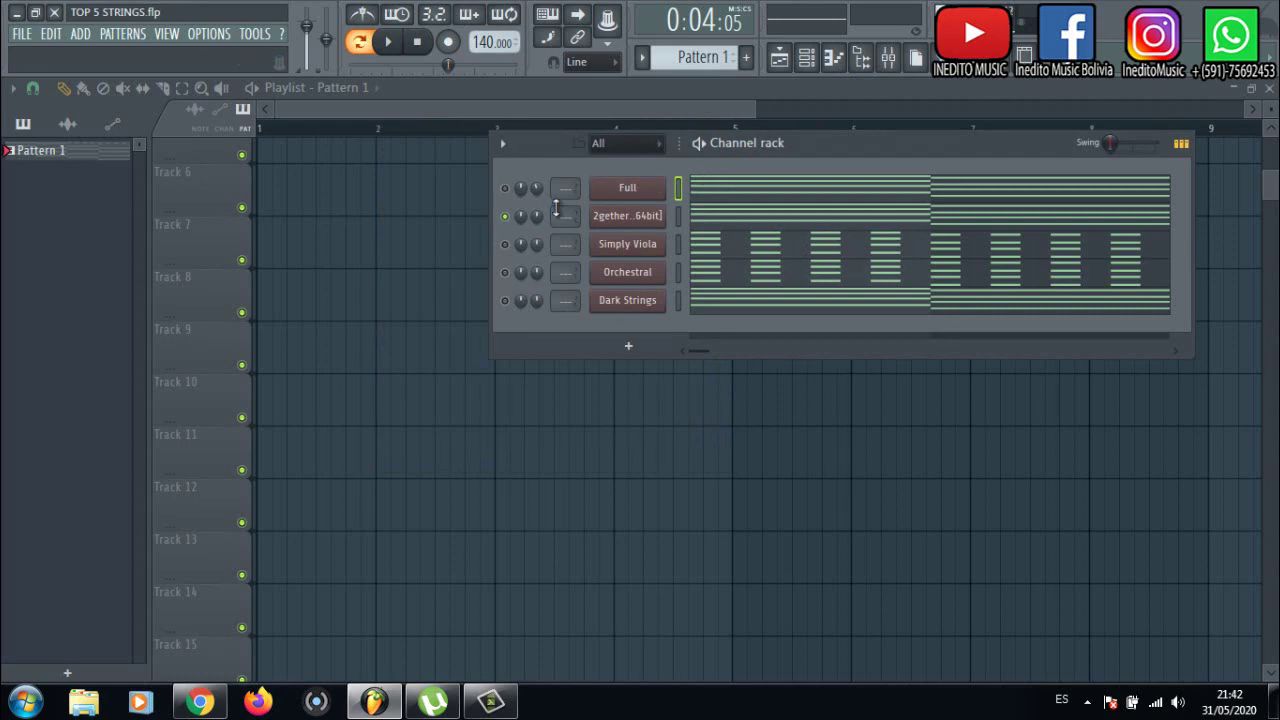
Open the 2getheraudio Cheeze Machine 2 channel's plugin window and move it clear for presentation
click(613, 216)
drag(614, 156, 553, 133)
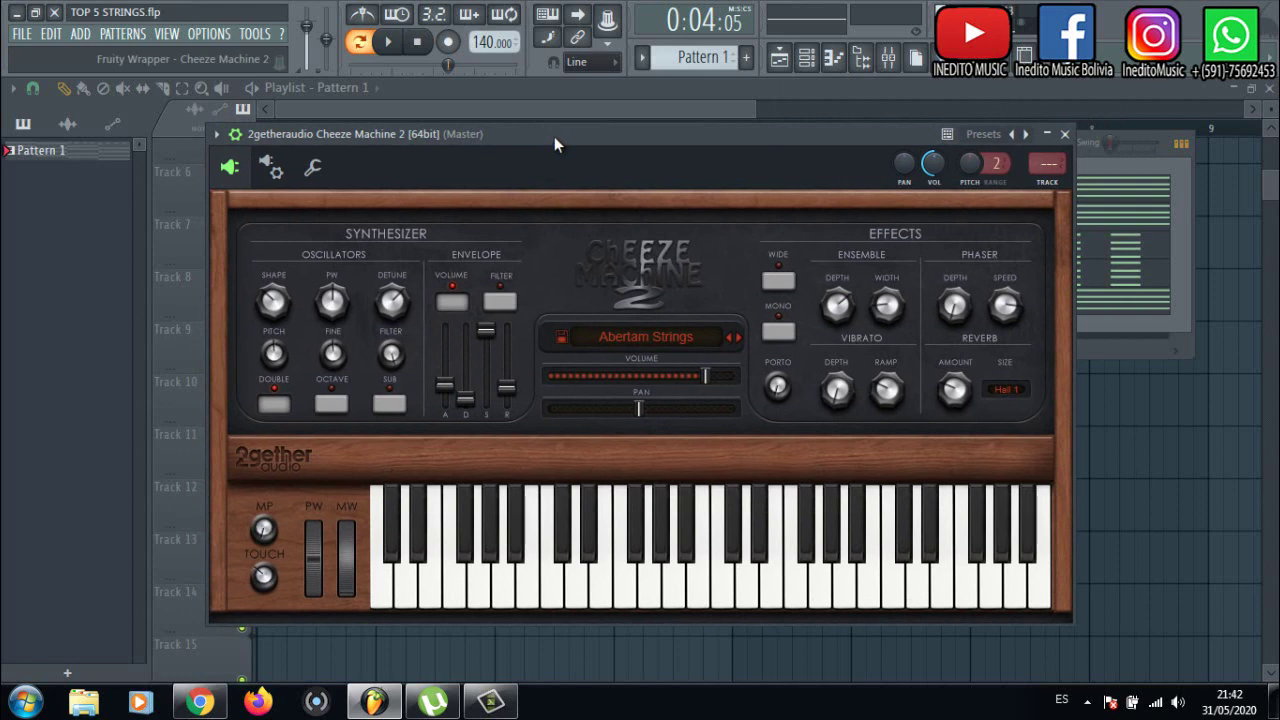
mouse_move(554, 136)
mouse_down()
mouse_move(577, 136)
mouse_move(539, 126)
mouse_up()
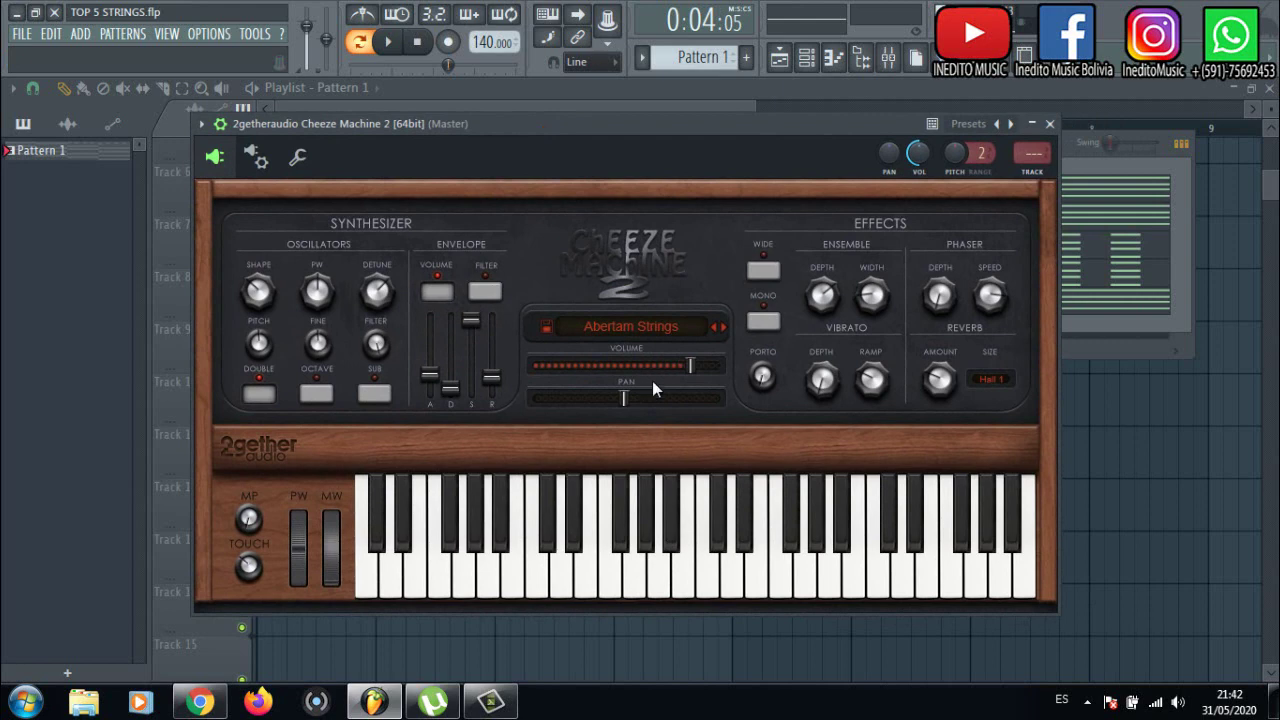
drag(632, 129, 584, 129)
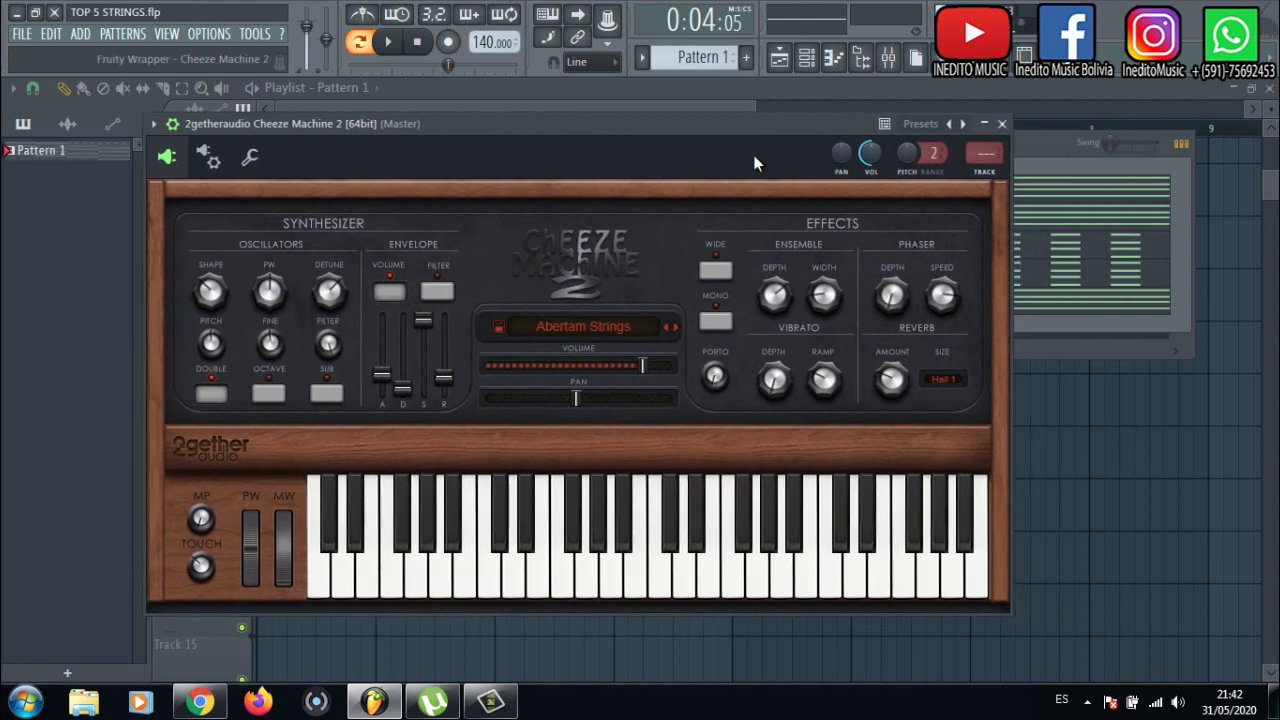
right_click(958, 122)
click(703, 168)
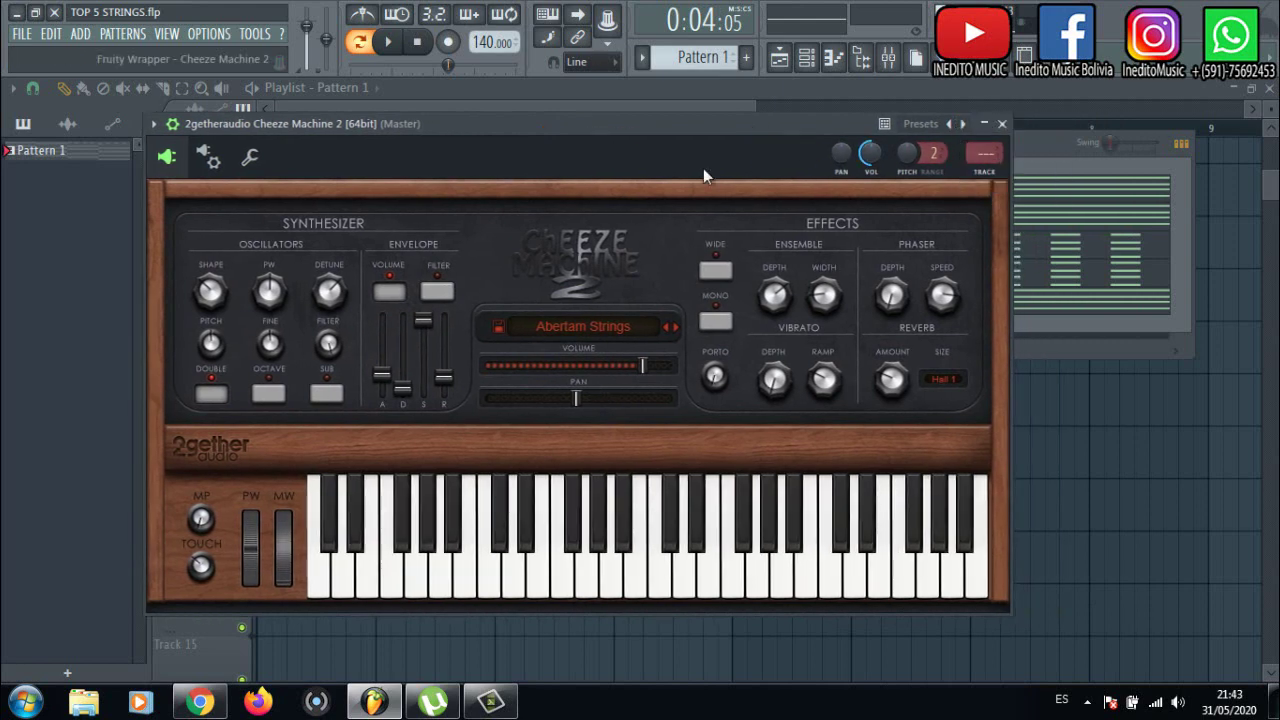
Browse Cheeze Machine 2's preset categories, load Abertam Strings from Strings and start pattern playback
click(570, 332)
mouse_move(619, 346)
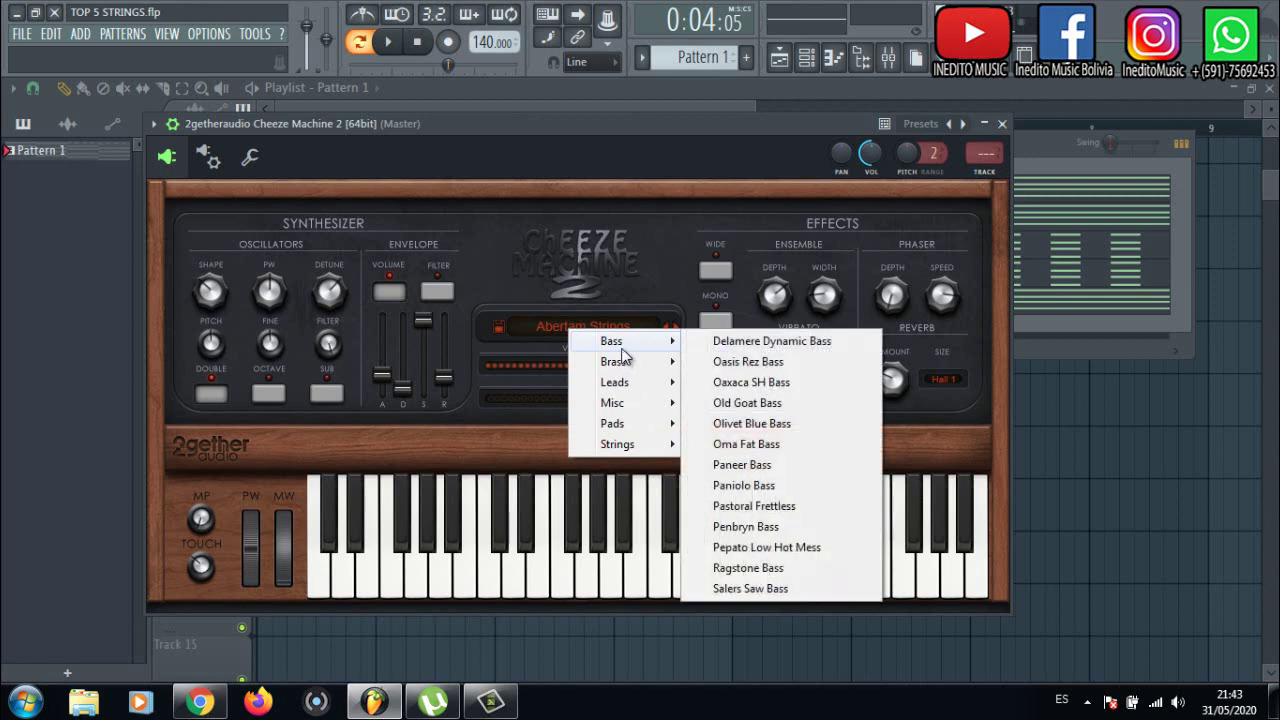
mouse_move(651, 370)
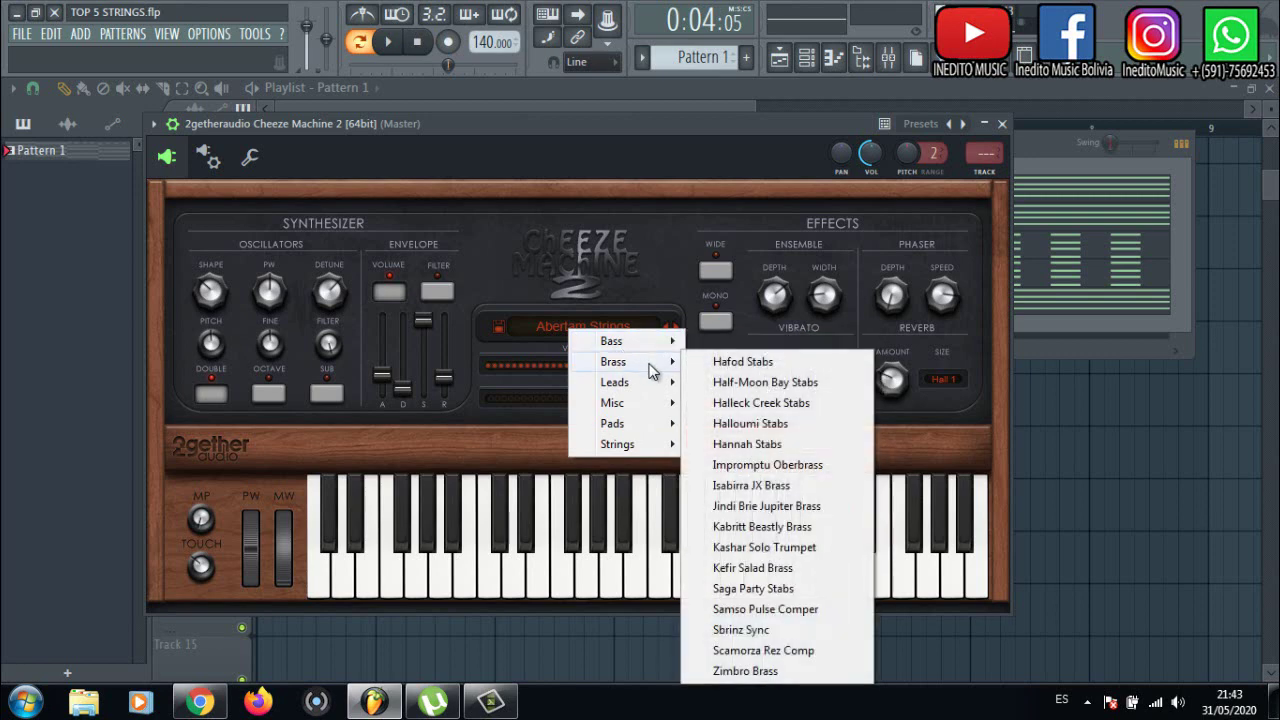
mouse_move(657, 412)
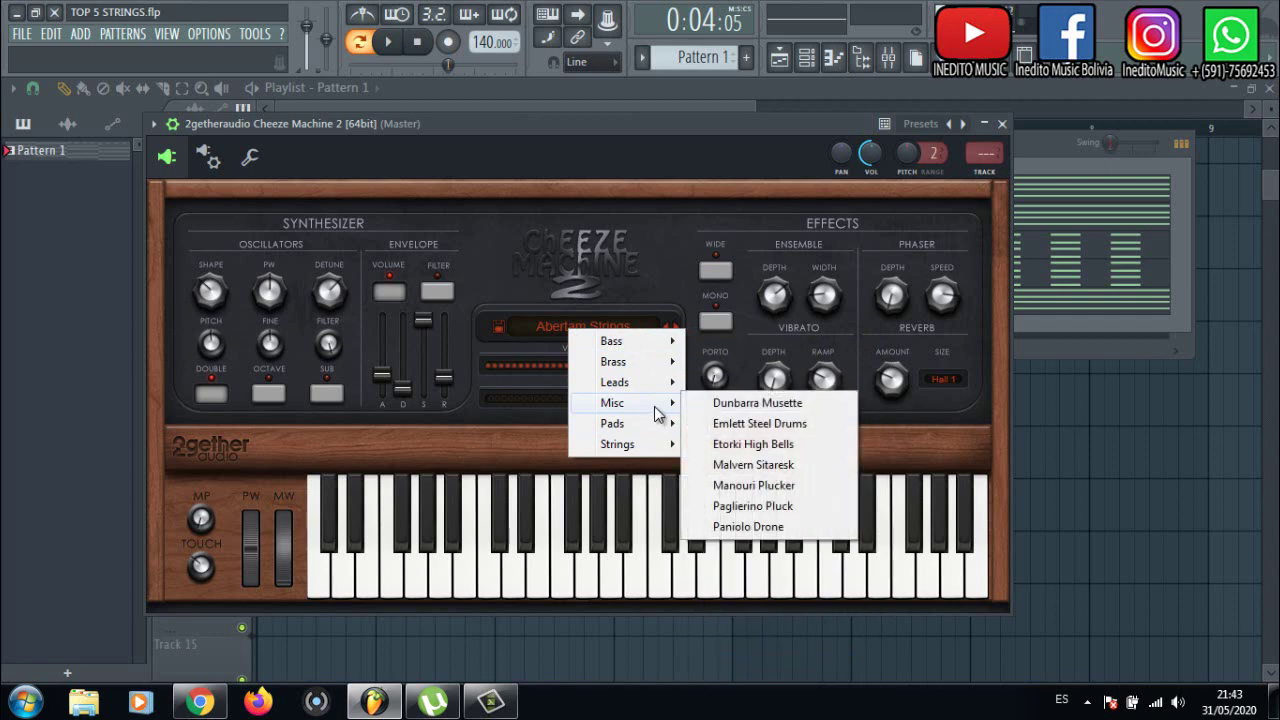
mouse_move(659, 450)
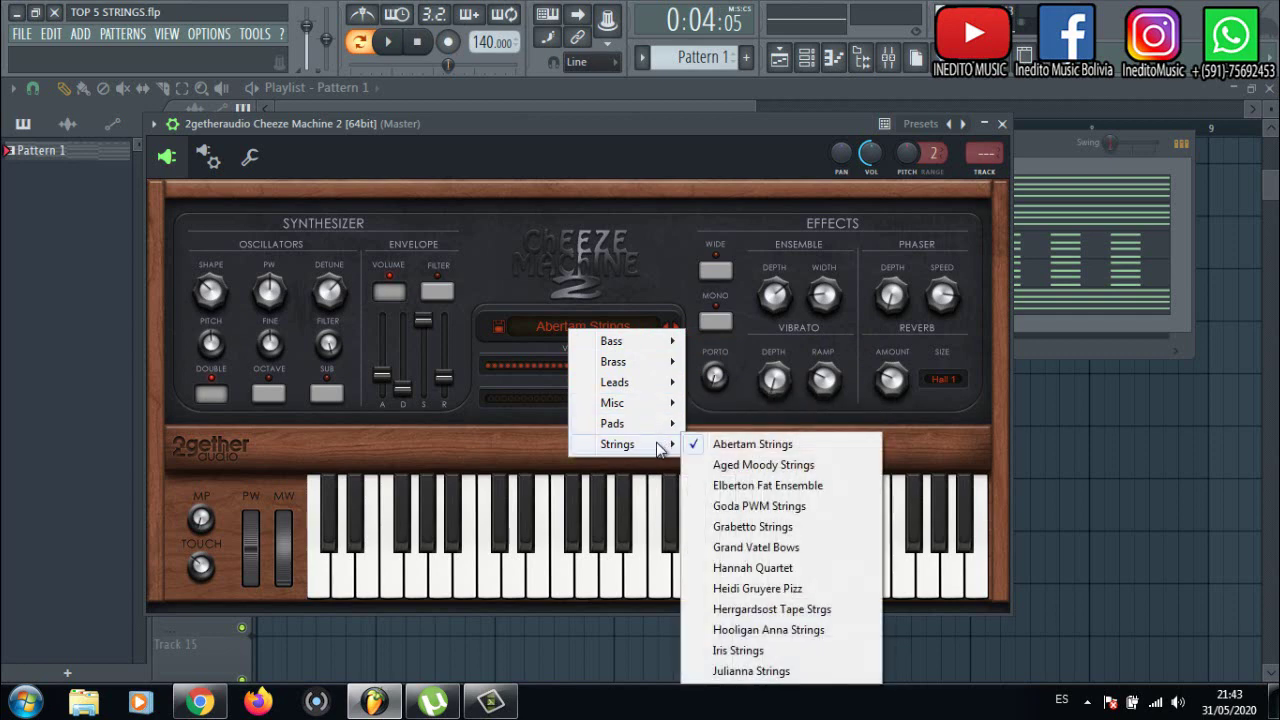
click(730, 446)
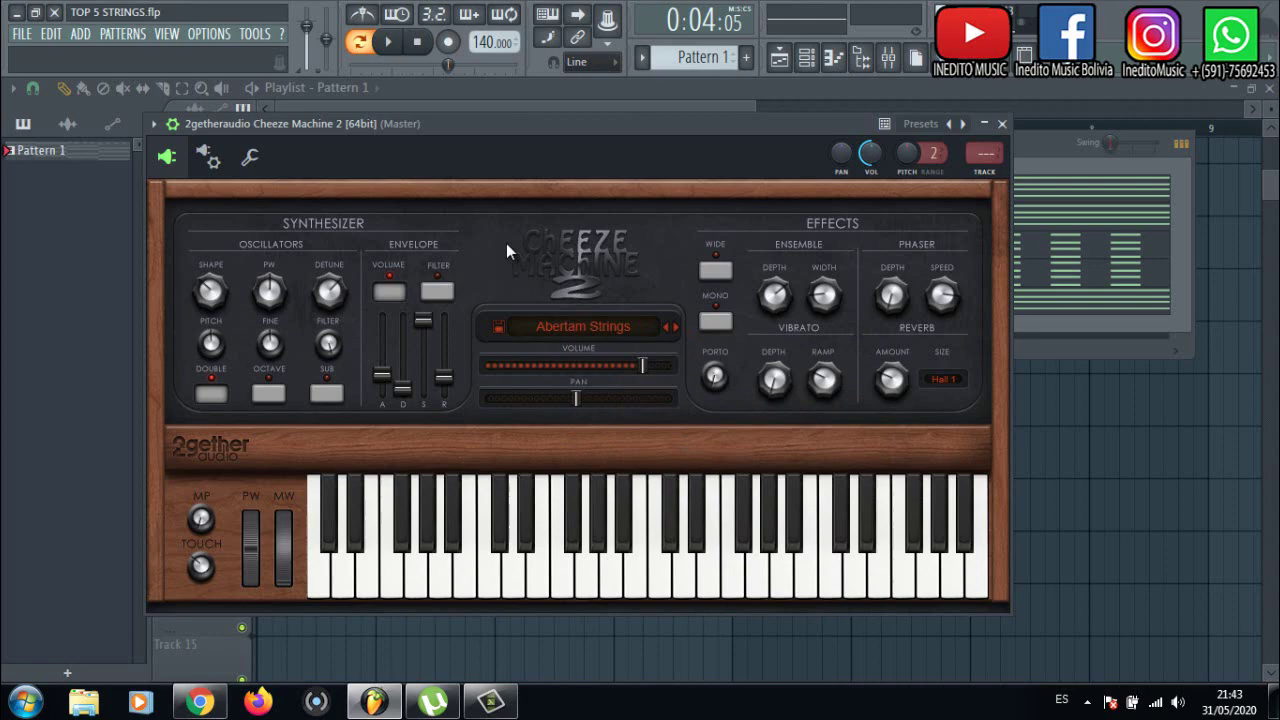
drag(490, 129, 463, 103)
click(390, 43)
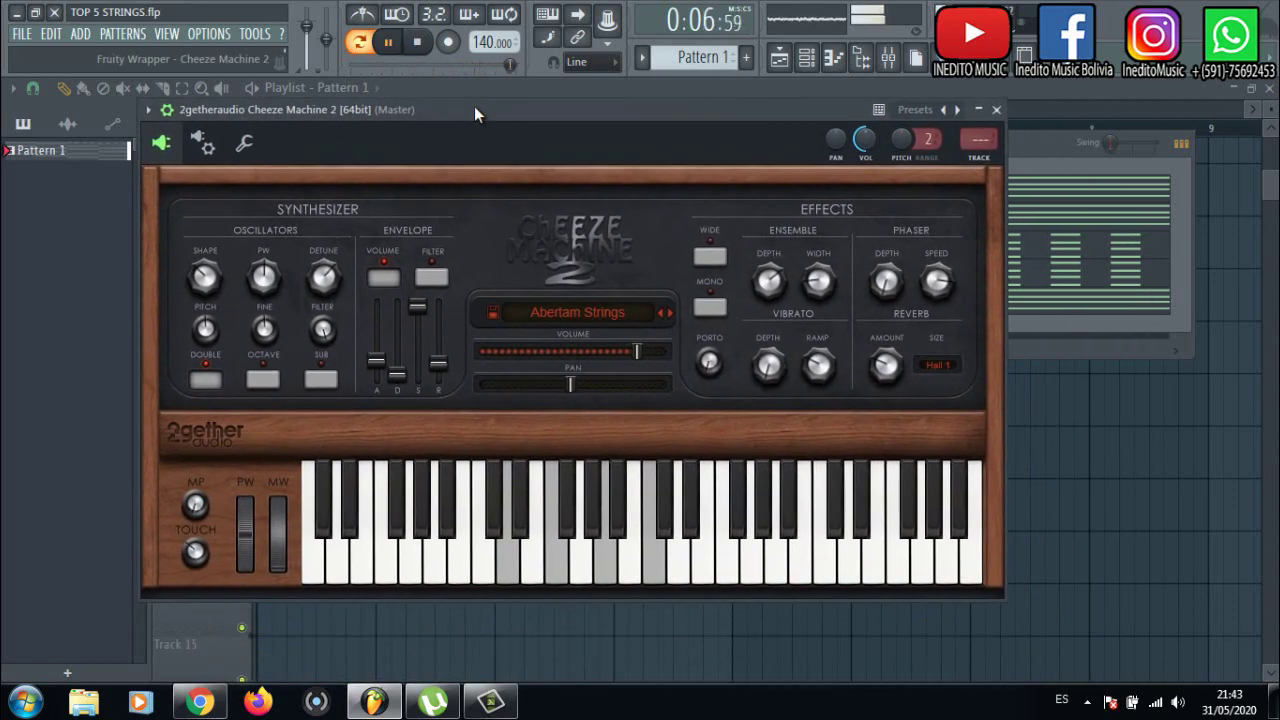
Audition the Cheeze Machine 2 string presets one by one from Aged Moody Strings through Hannah Quartet
click(671, 313)
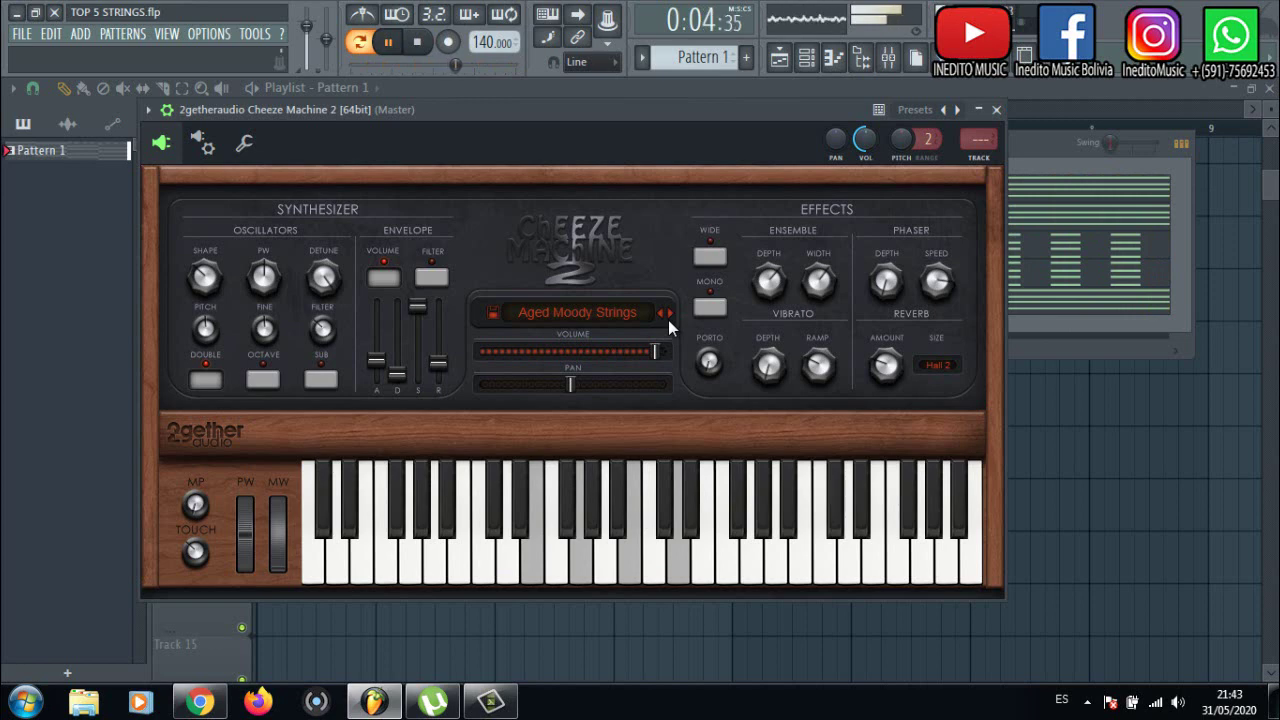
click(669, 313)
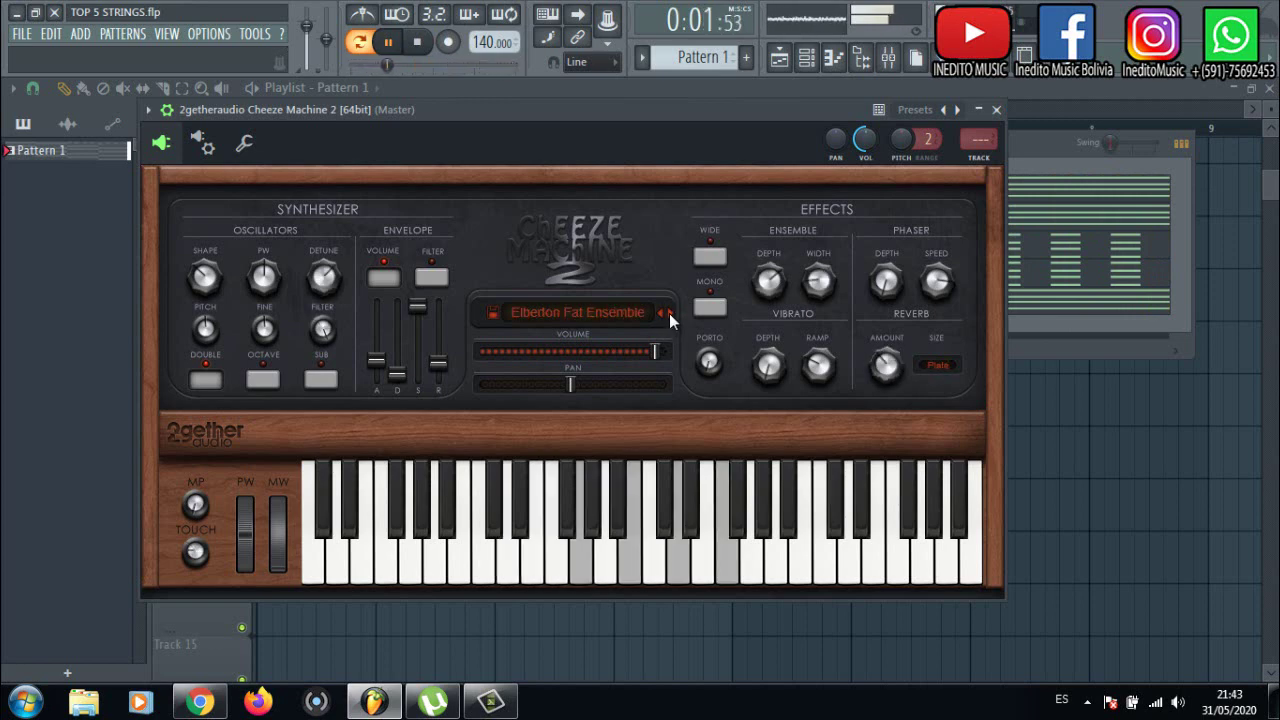
click(669, 313)
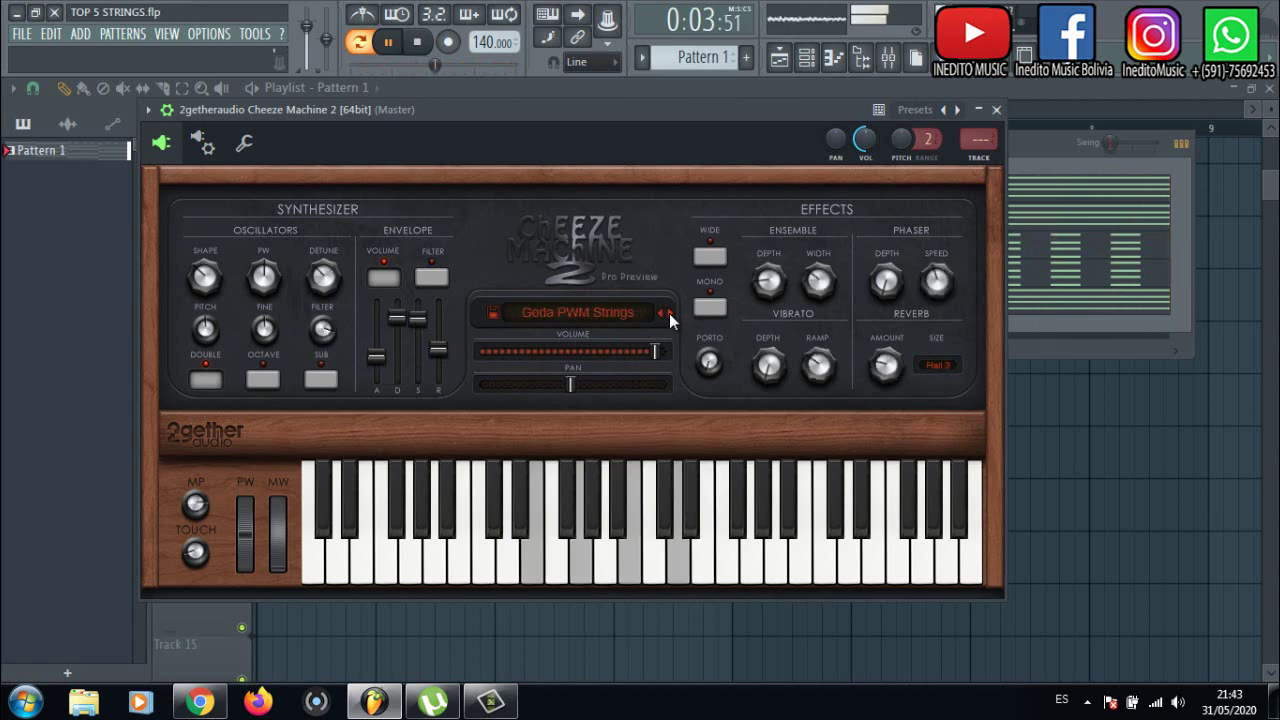
click(670, 313)
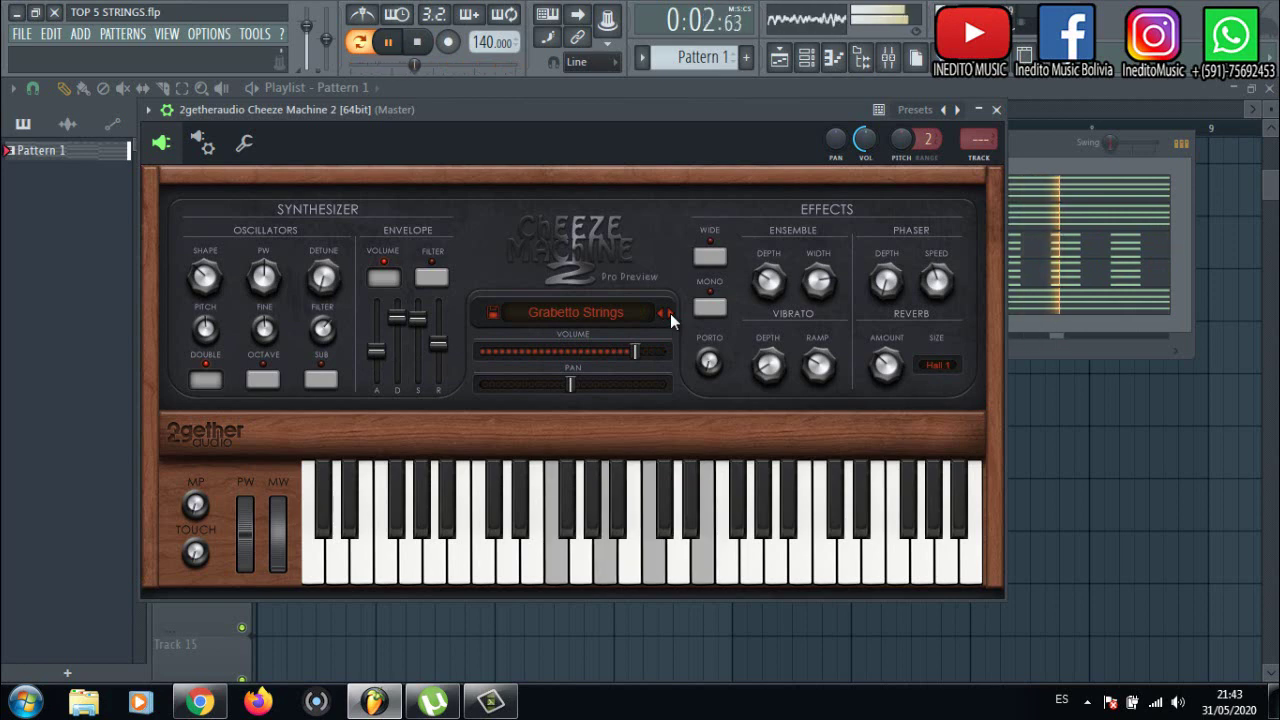
click(670, 313)
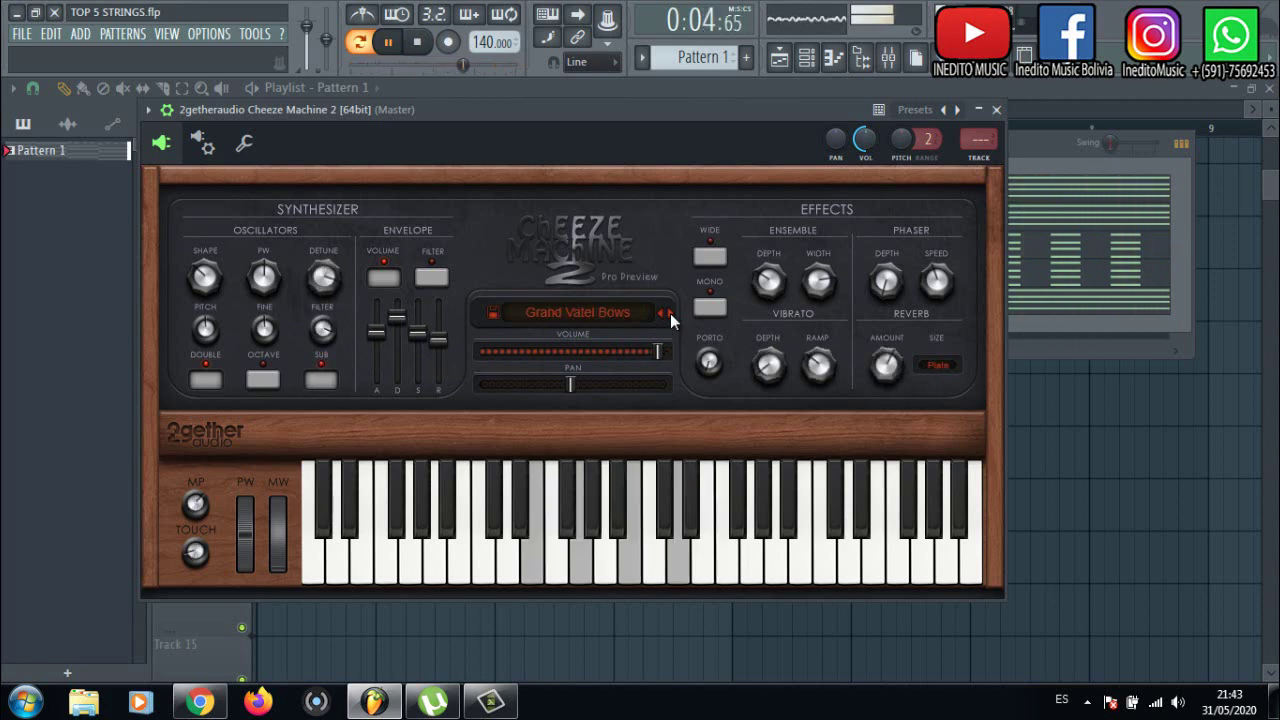
click(670, 313)
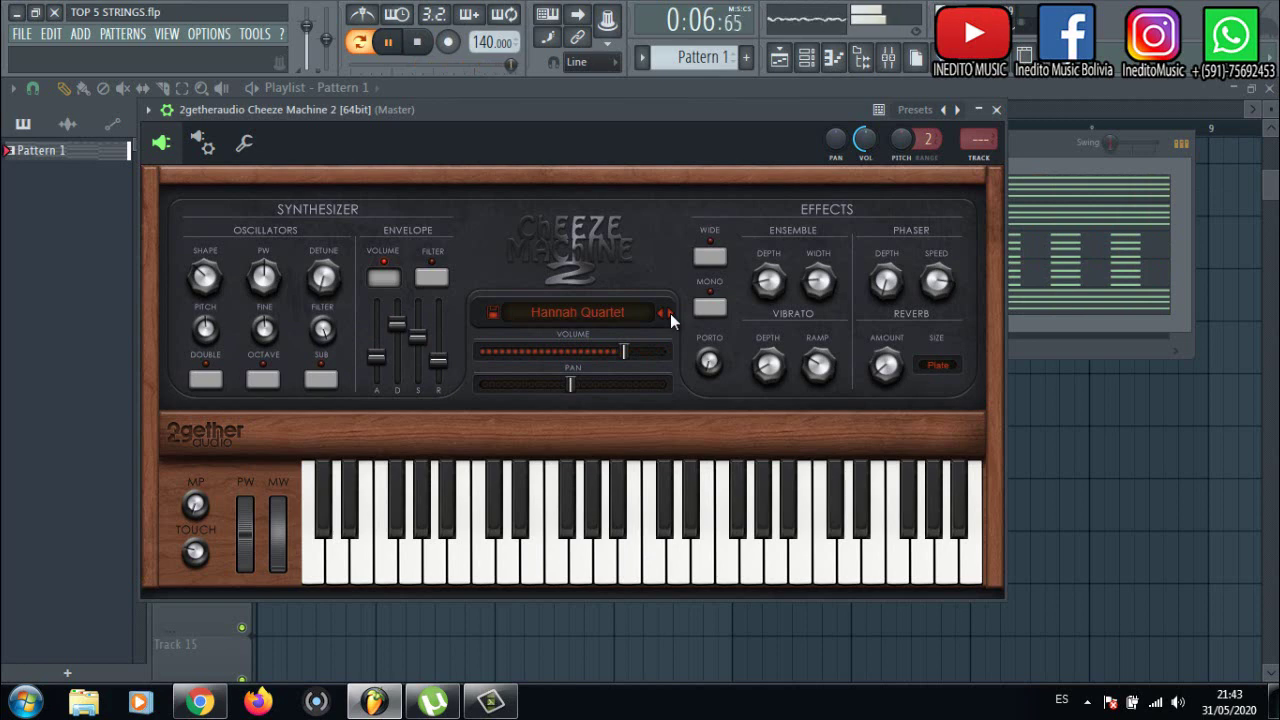
Audition the string presets from Heidi Gruyere Pizz through Iris Strings, replaying Heidi Gruyere Pizz once, and pause playback
click(670, 313)
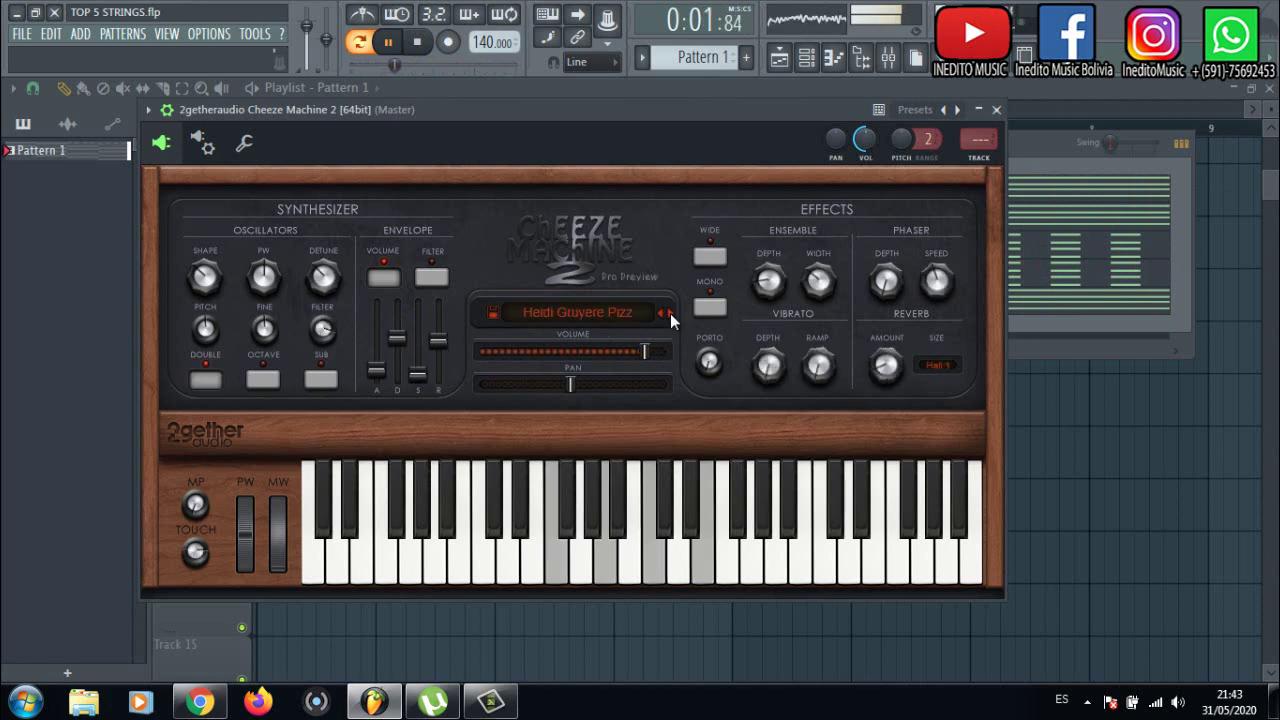
click(670, 313)
click(662, 313)
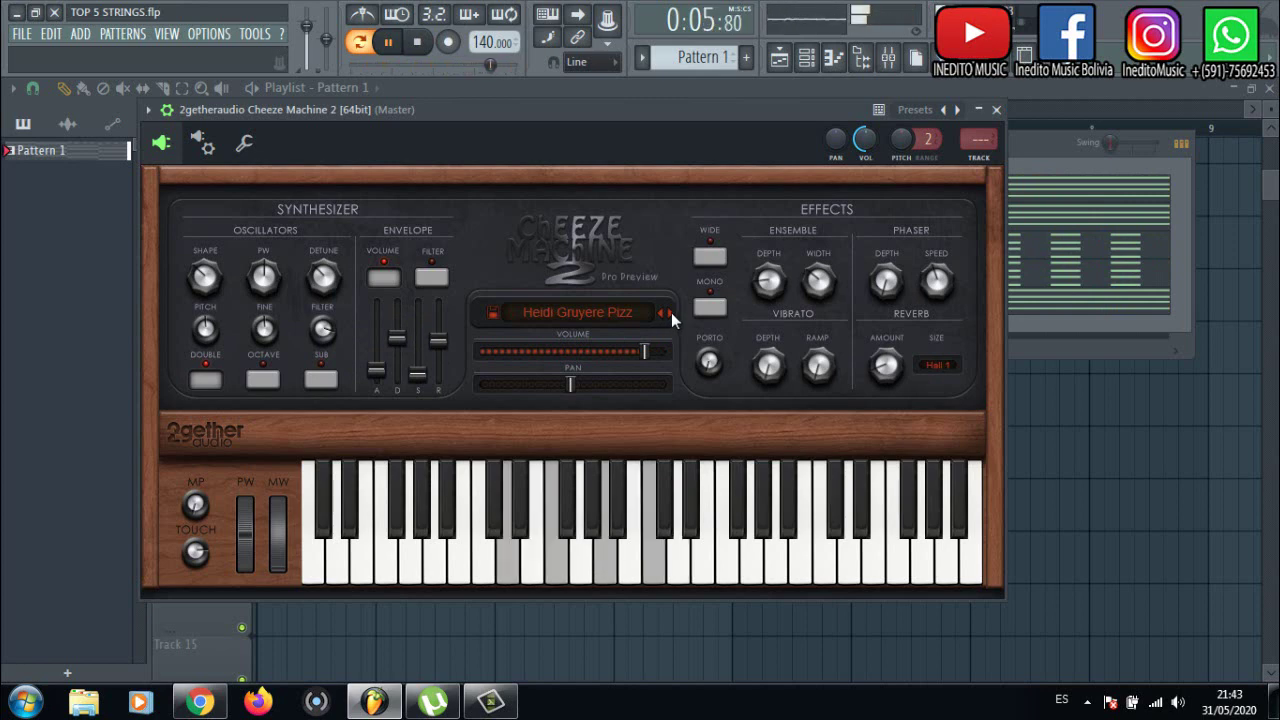
click(671, 312)
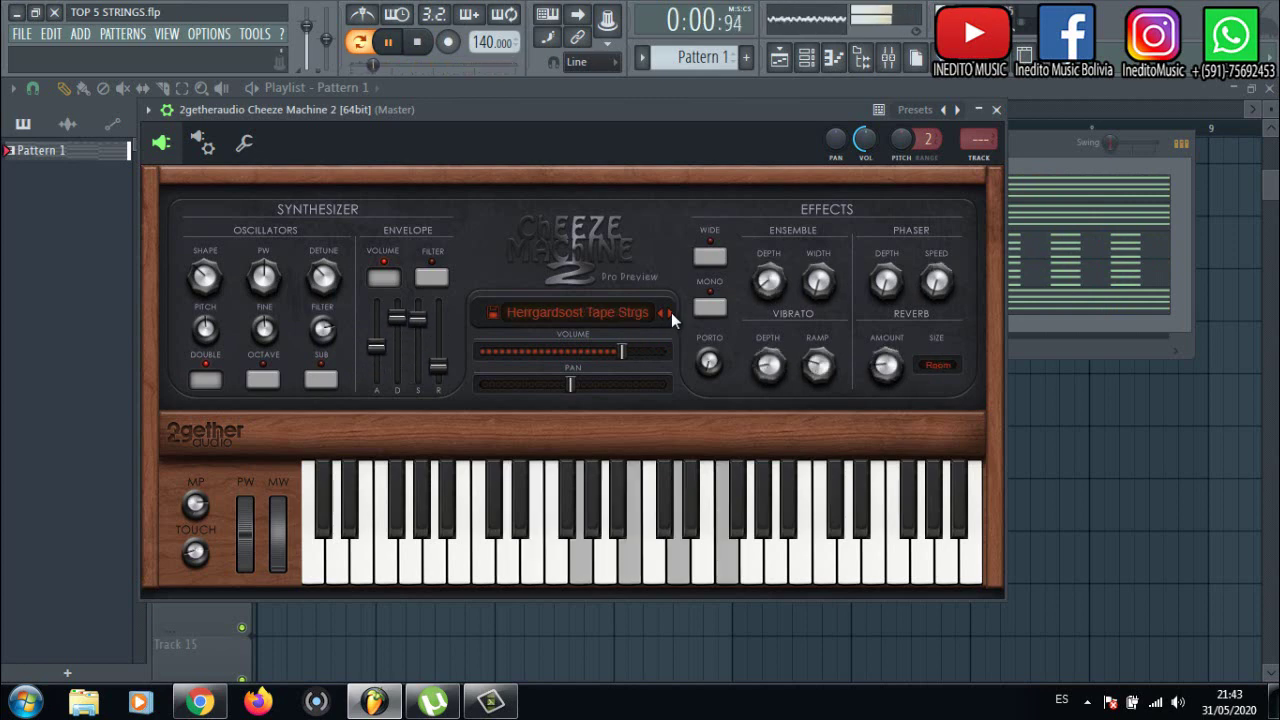
click(671, 312)
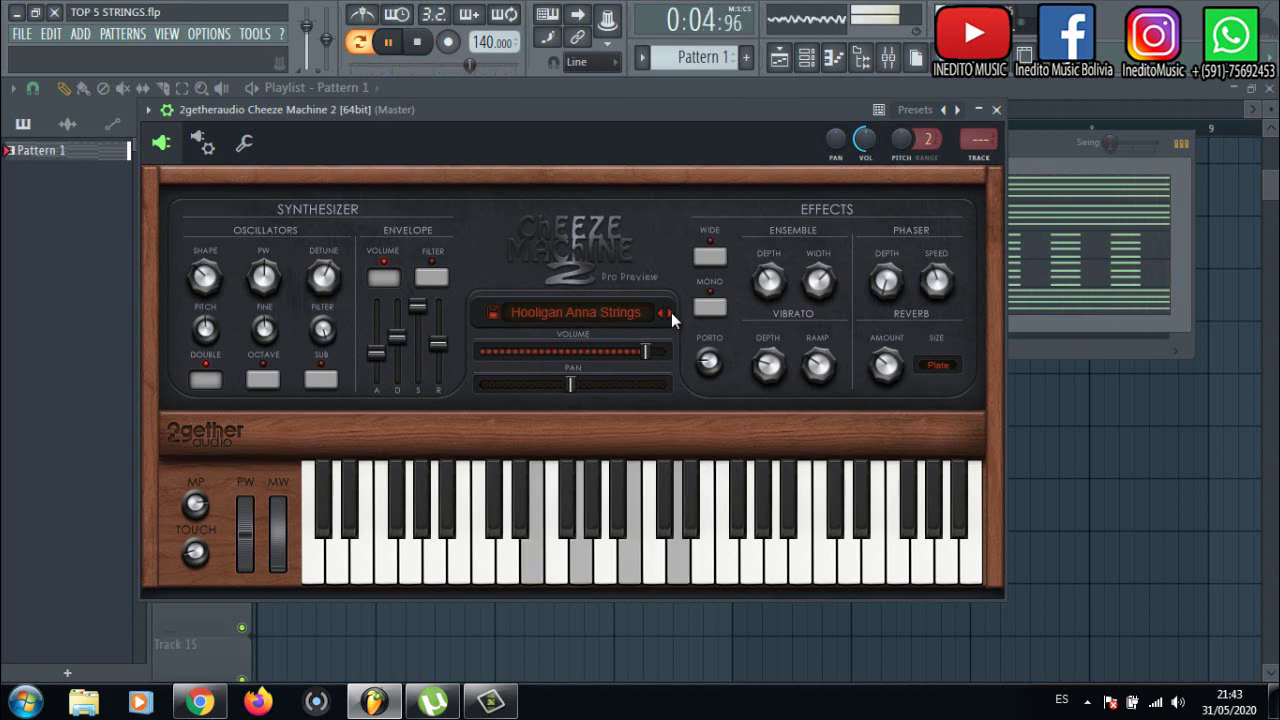
click(671, 312)
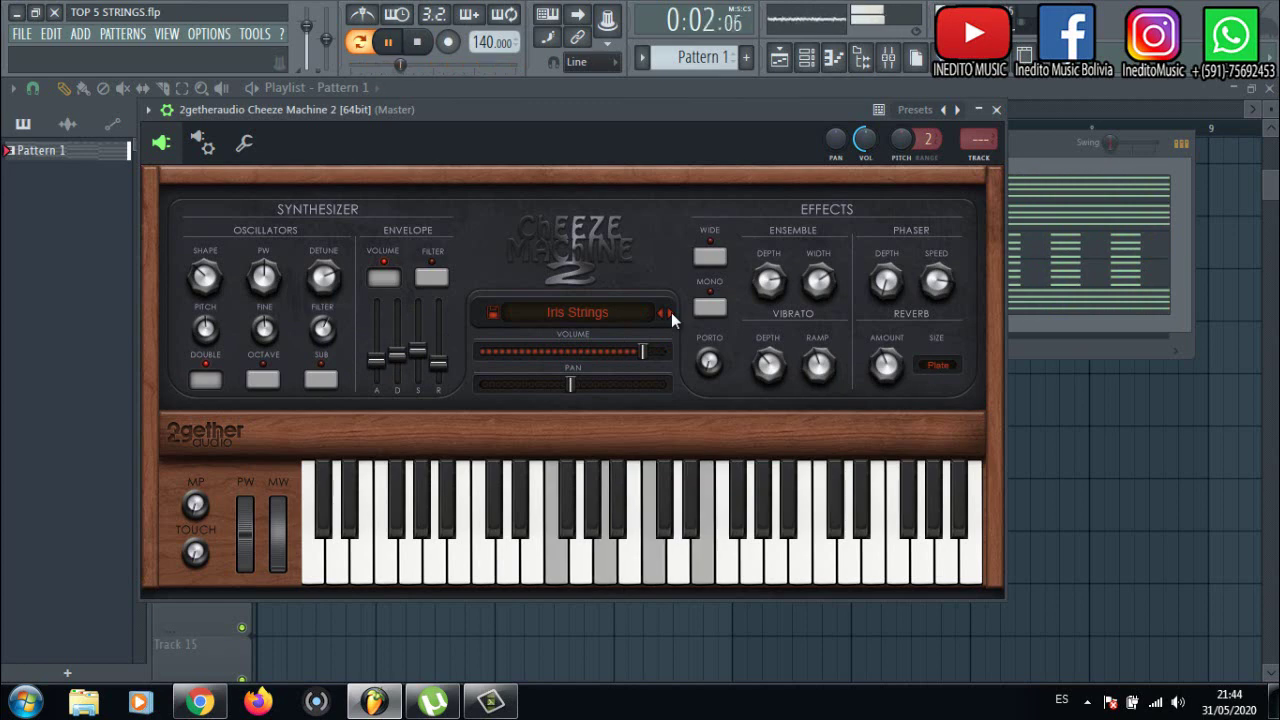
click(390, 43)
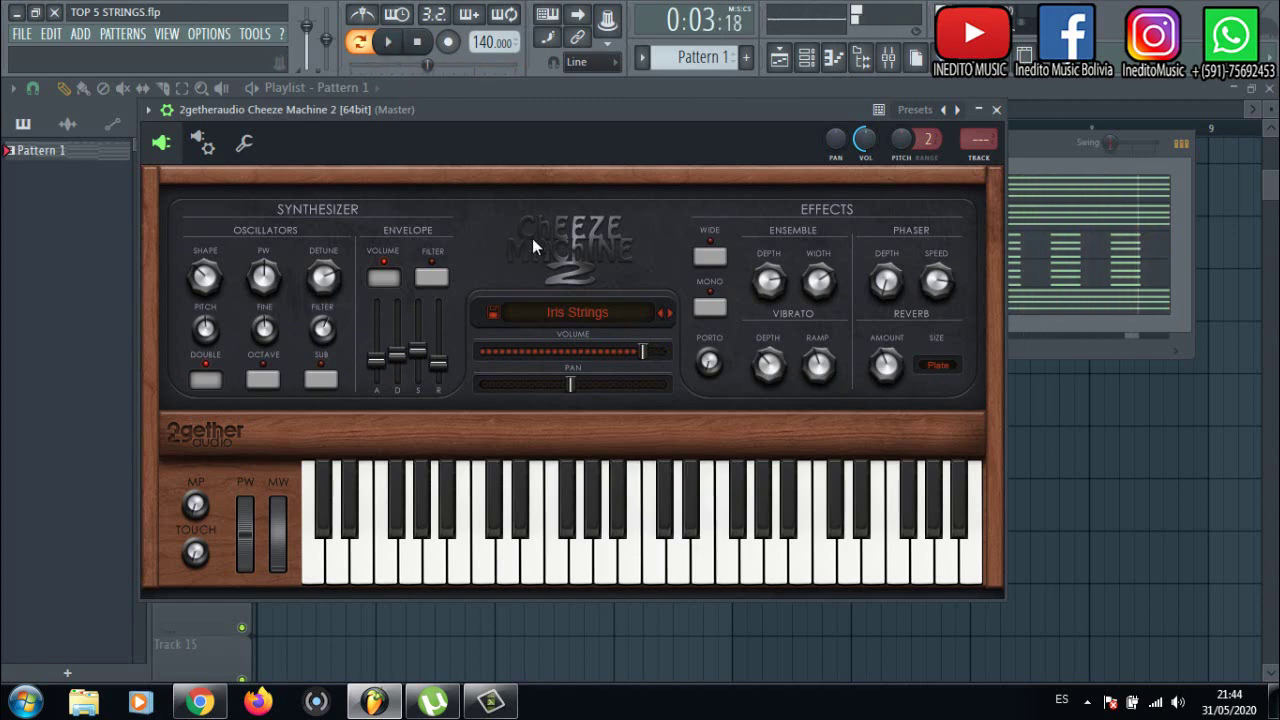
Load the Cabecou Wide Swell preset from the Pads category and resume playback
click(593, 314)
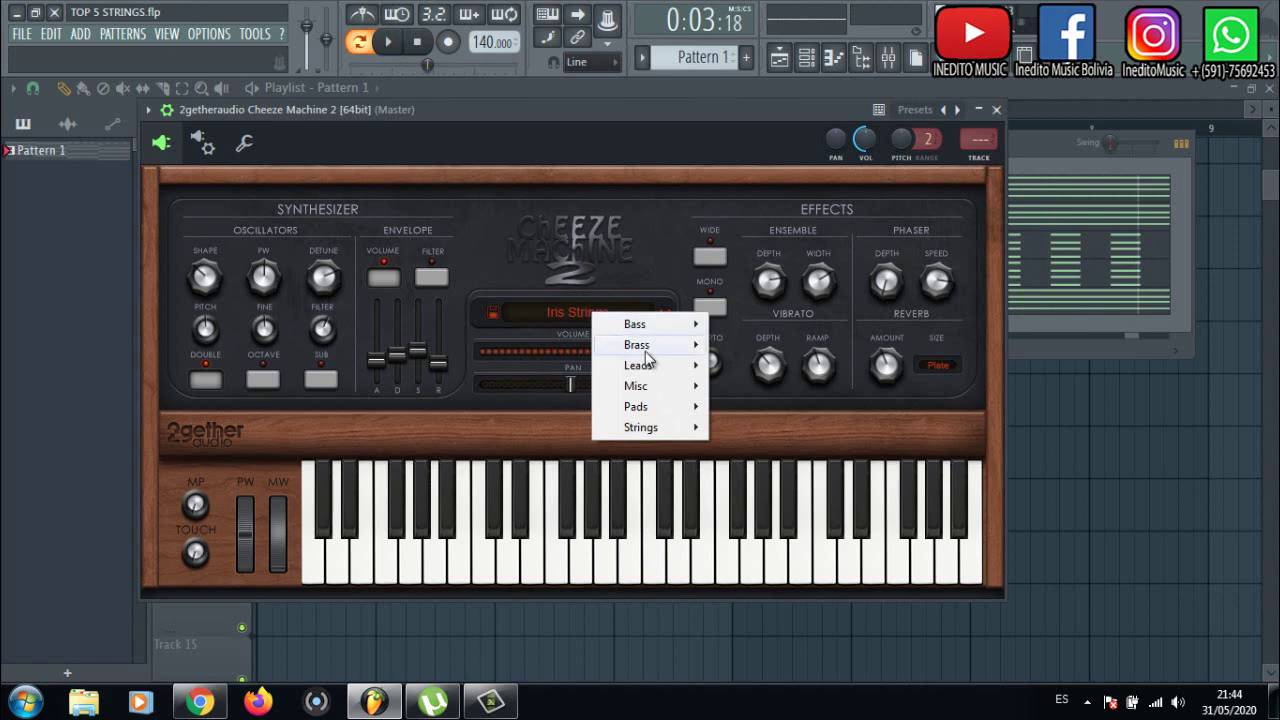
mouse_move(674, 326)
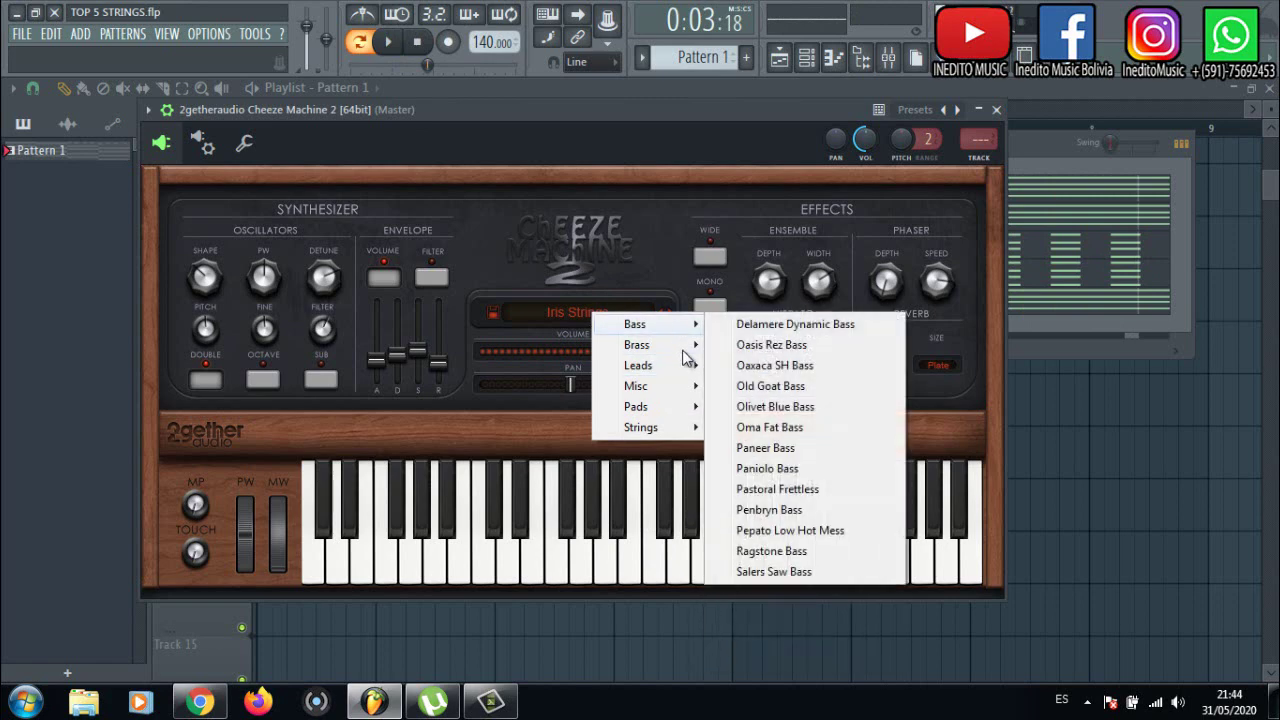
mouse_move(686, 408)
click(752, 410)
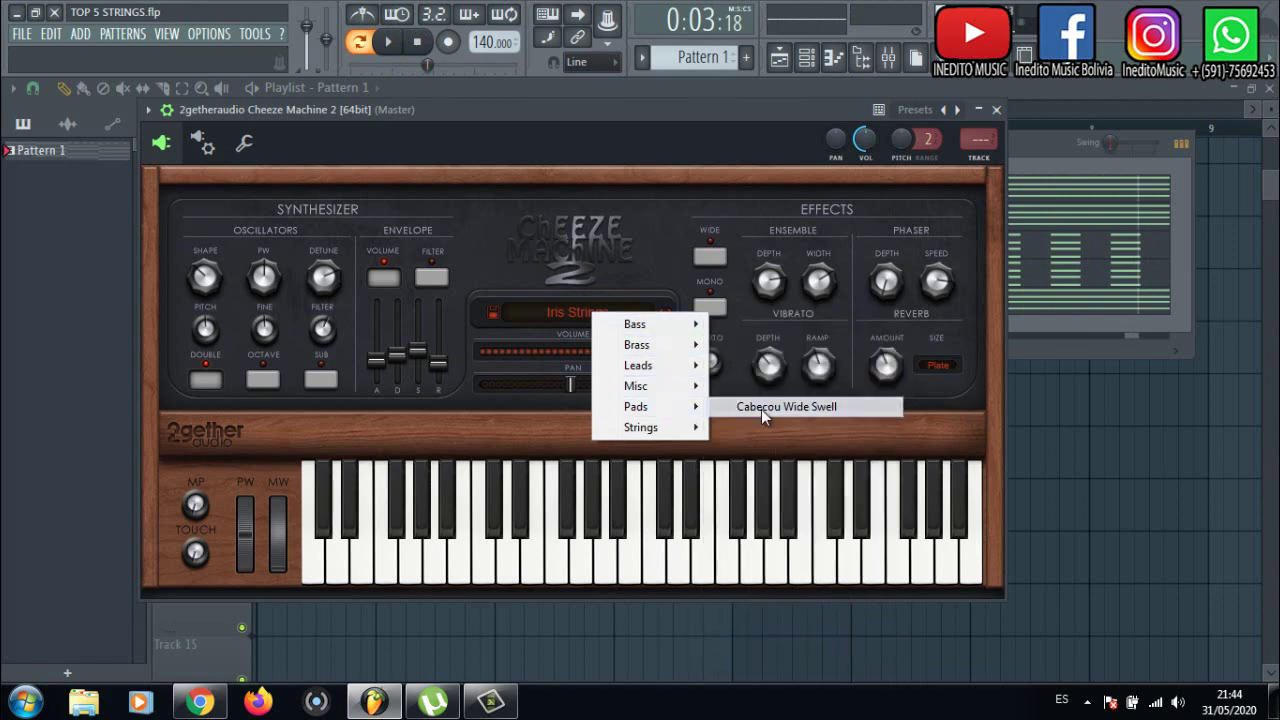
click(388, 41)
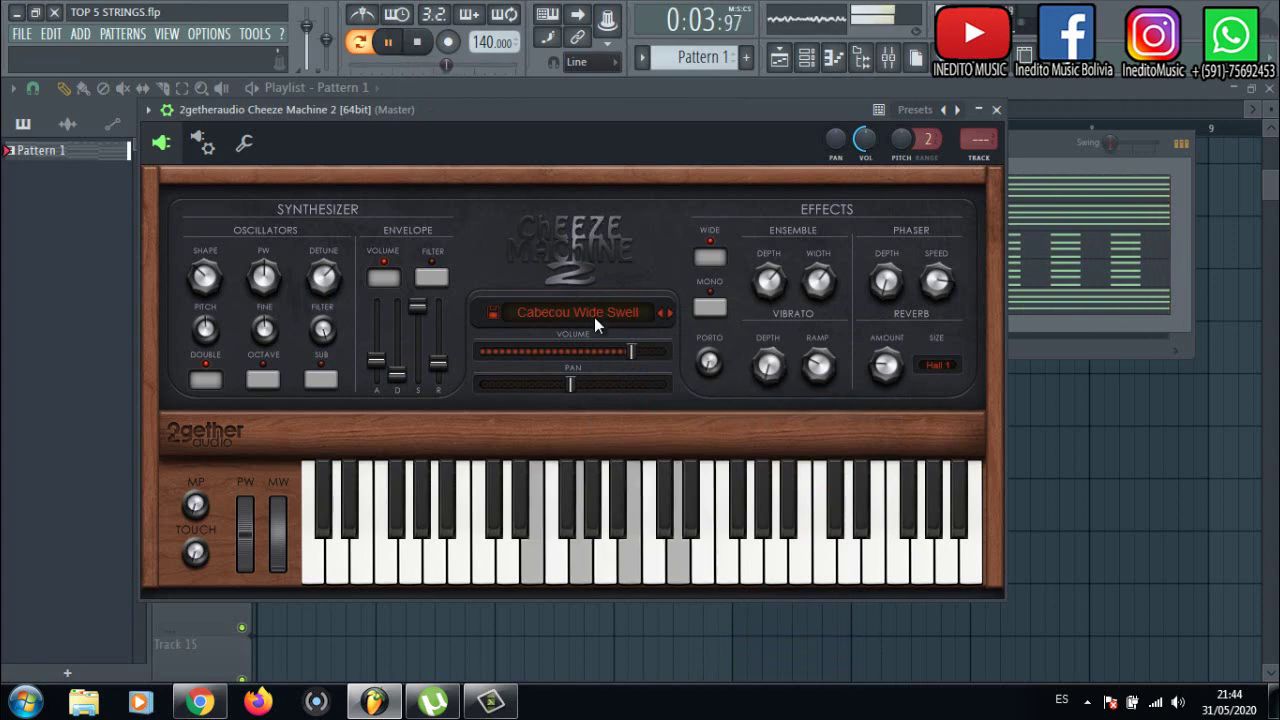
Audition the Cachaille Wide Swell, Emlett Evolution and Quarte-Vents Sqr Meal pad presets, then pause playback
click(670, 313)
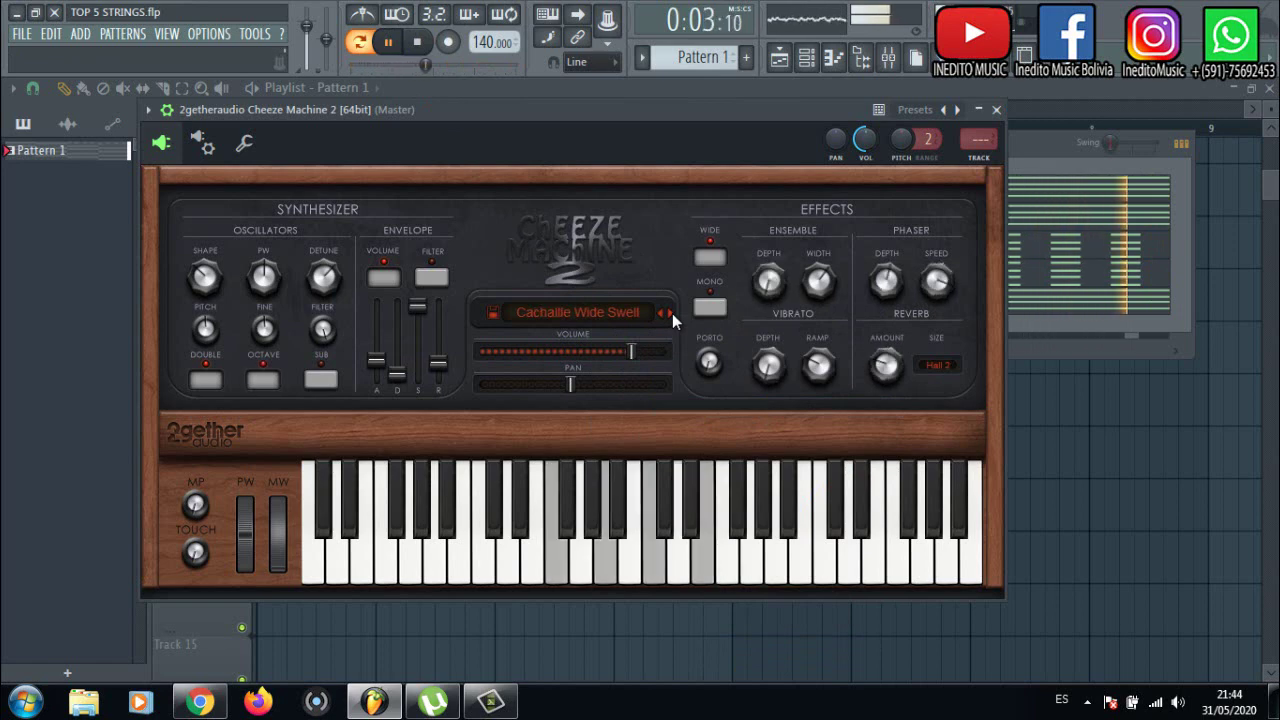
click(671, 313)
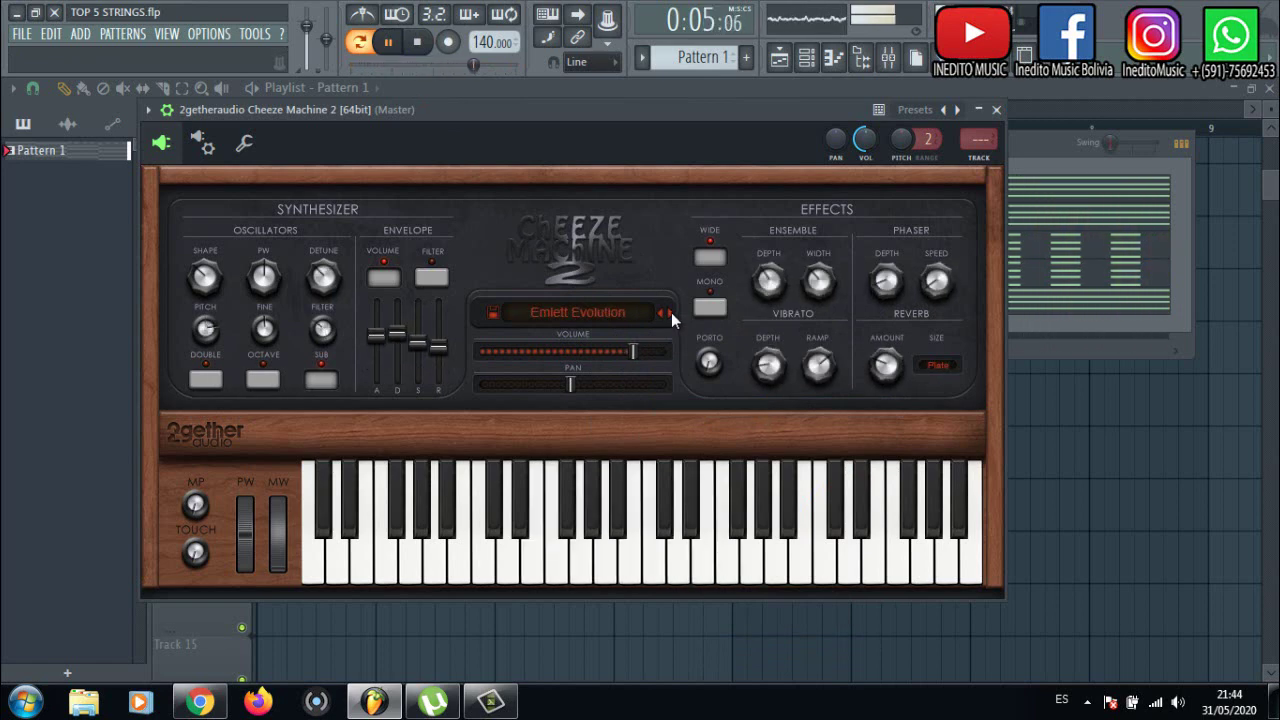
click(671, 312)
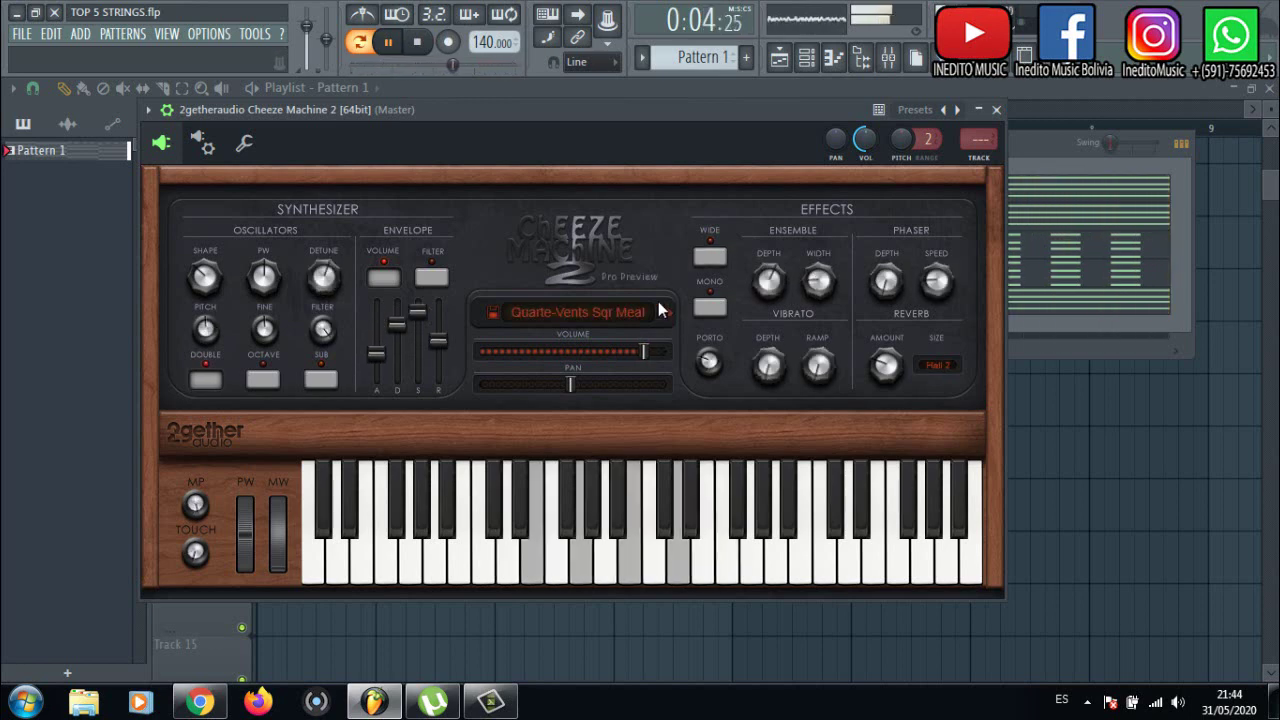
click(388, 41)
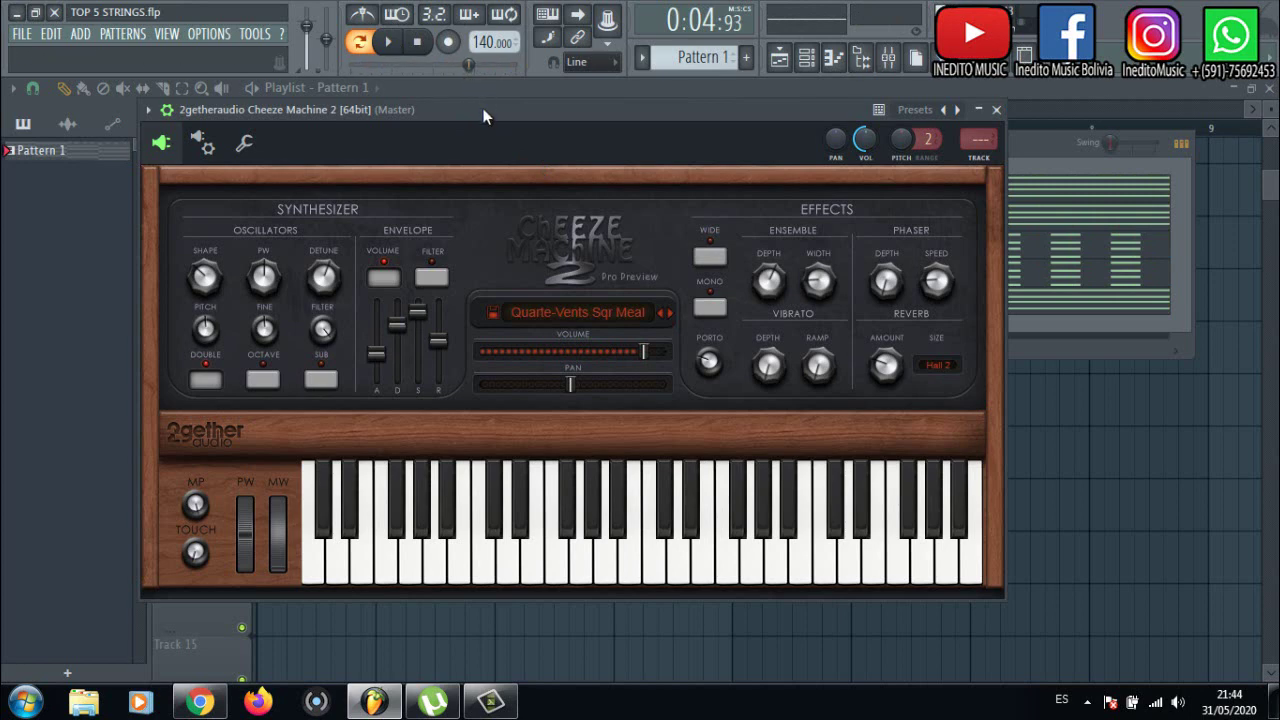
Close the Cheeze Machine 2 window and select Simply Viola as the only unmuted channel
mouse_move(484, 110)
mouse_down()
mouse_move(499, 106)
mouse_move(483, 101)
mouse_up()
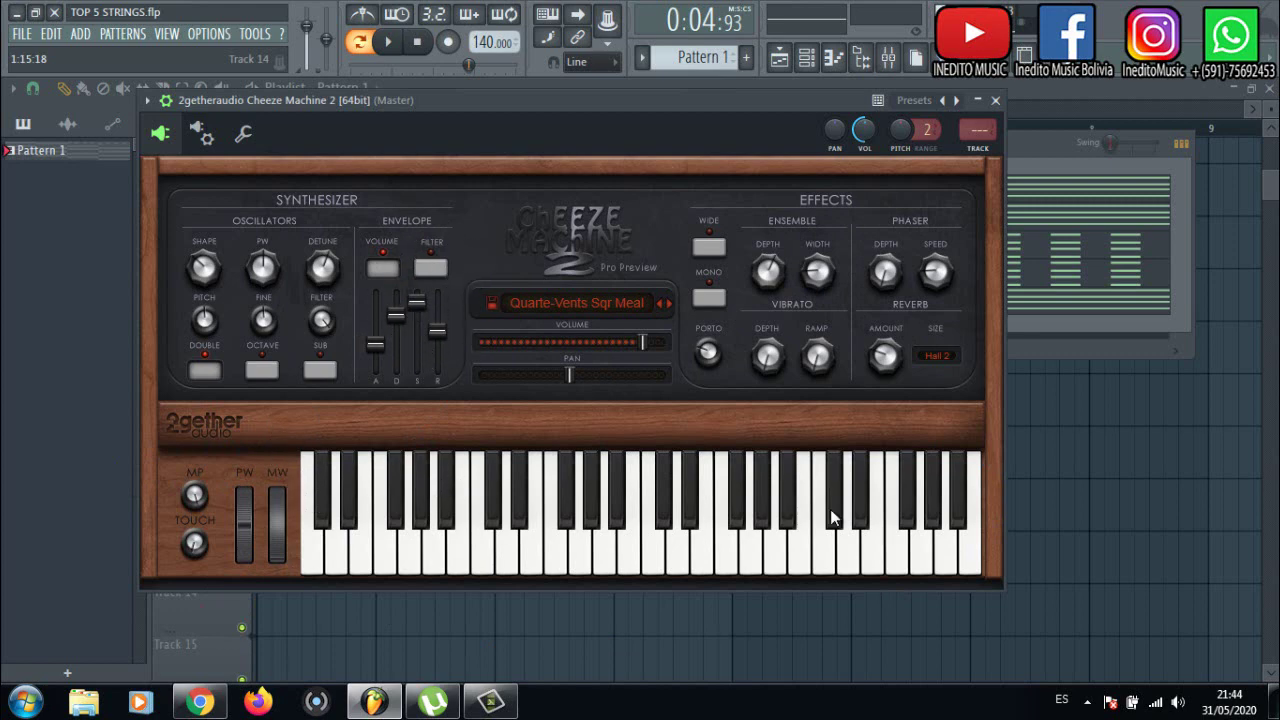
click(996, 101)
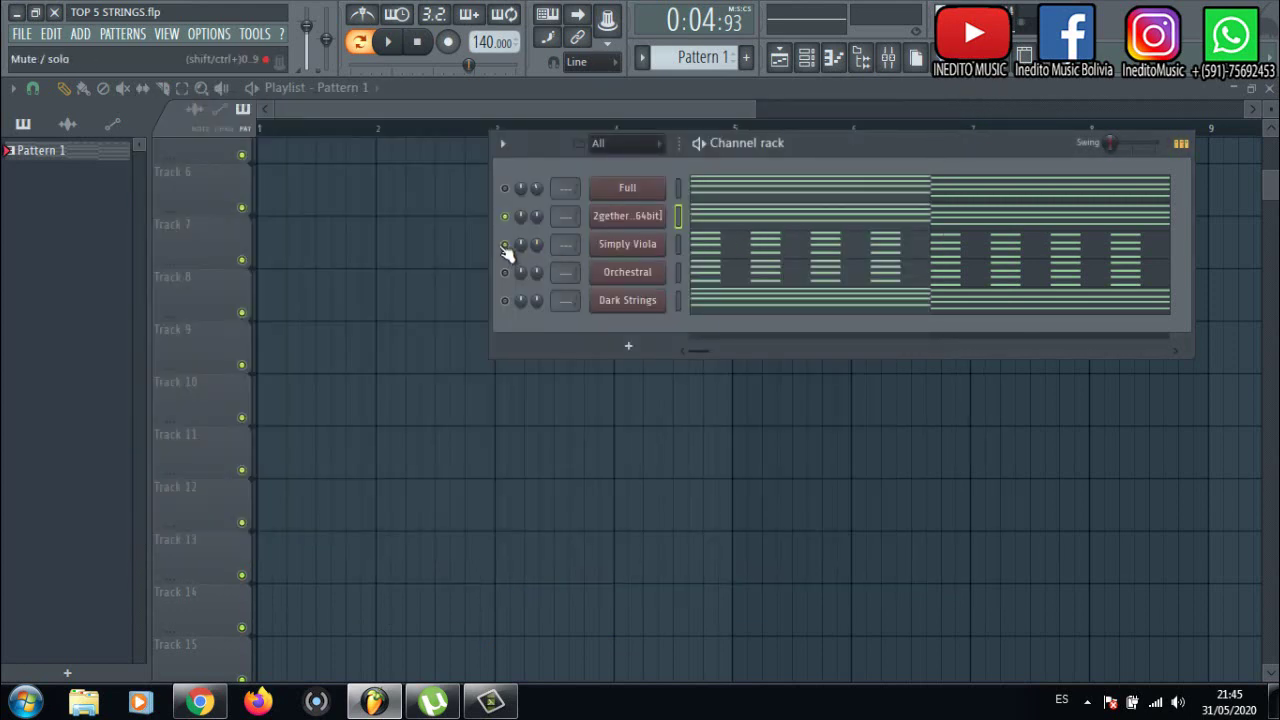
click(678, 244)
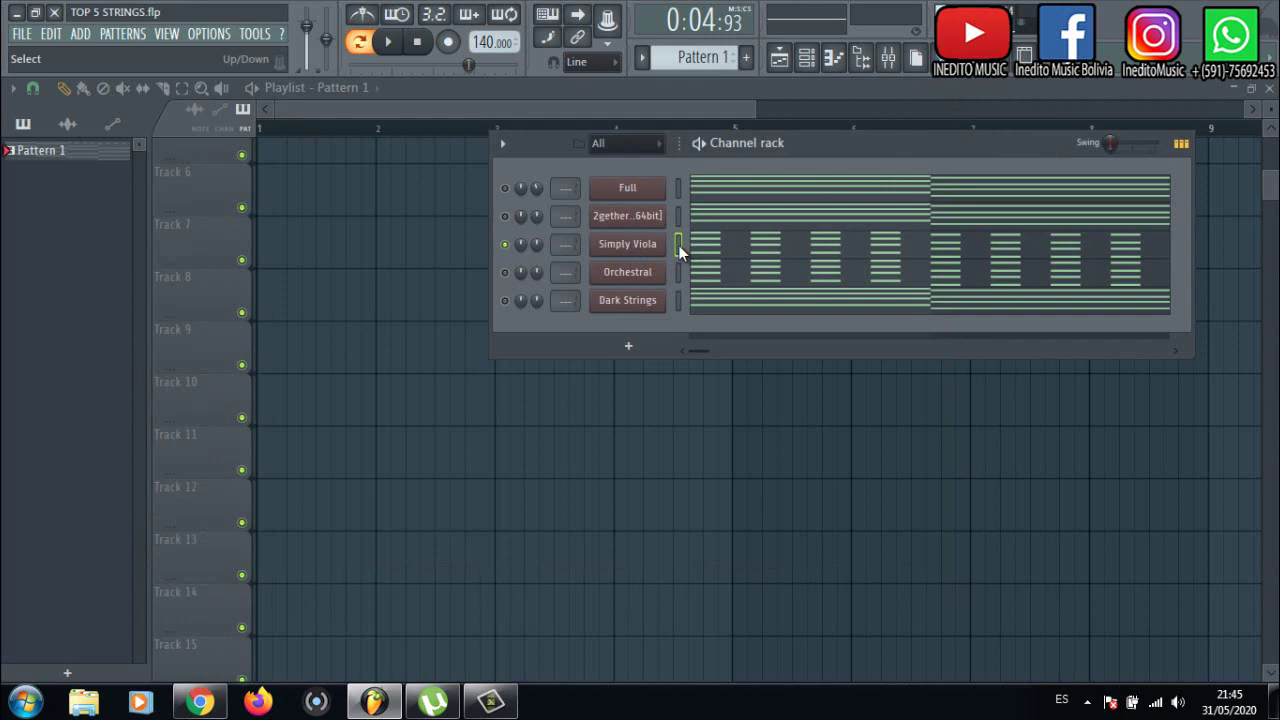
Open the Simply Viola channel's DSK Strings window, start playback and place it beside the channel rack
click(627, 244)
drag(572, 163, 469, 127)
key(space)
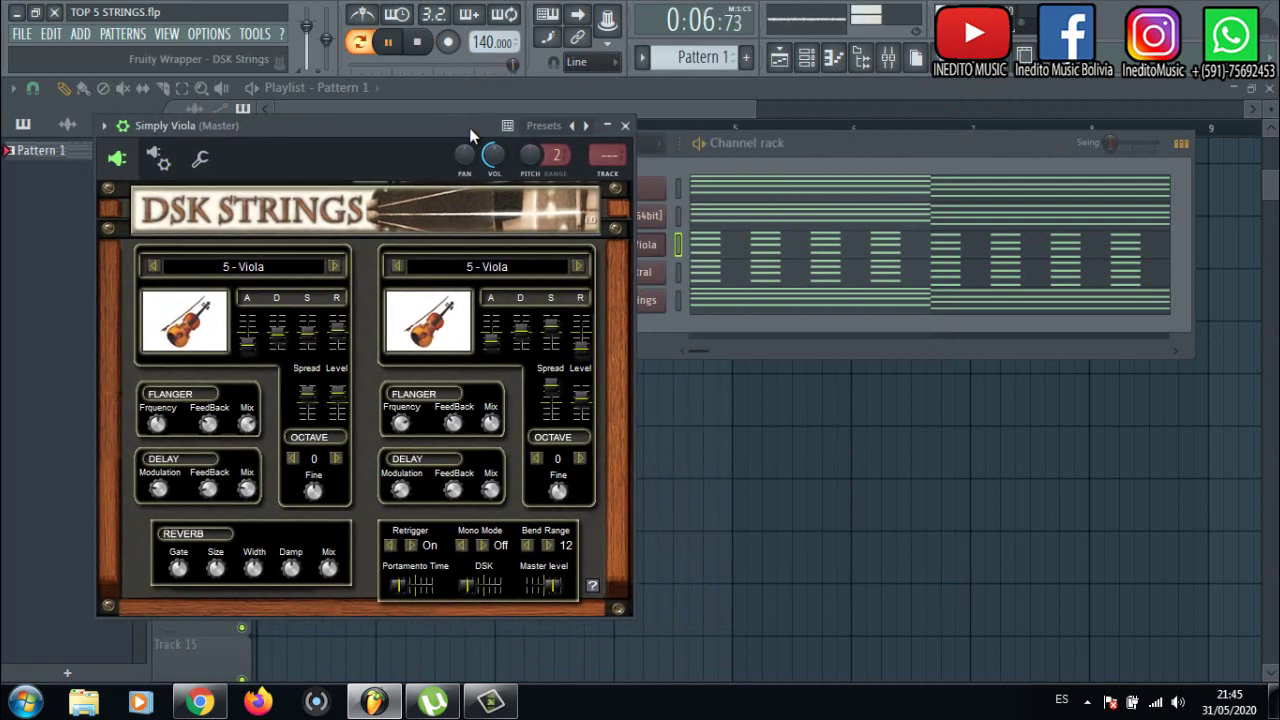
click(808, 136)
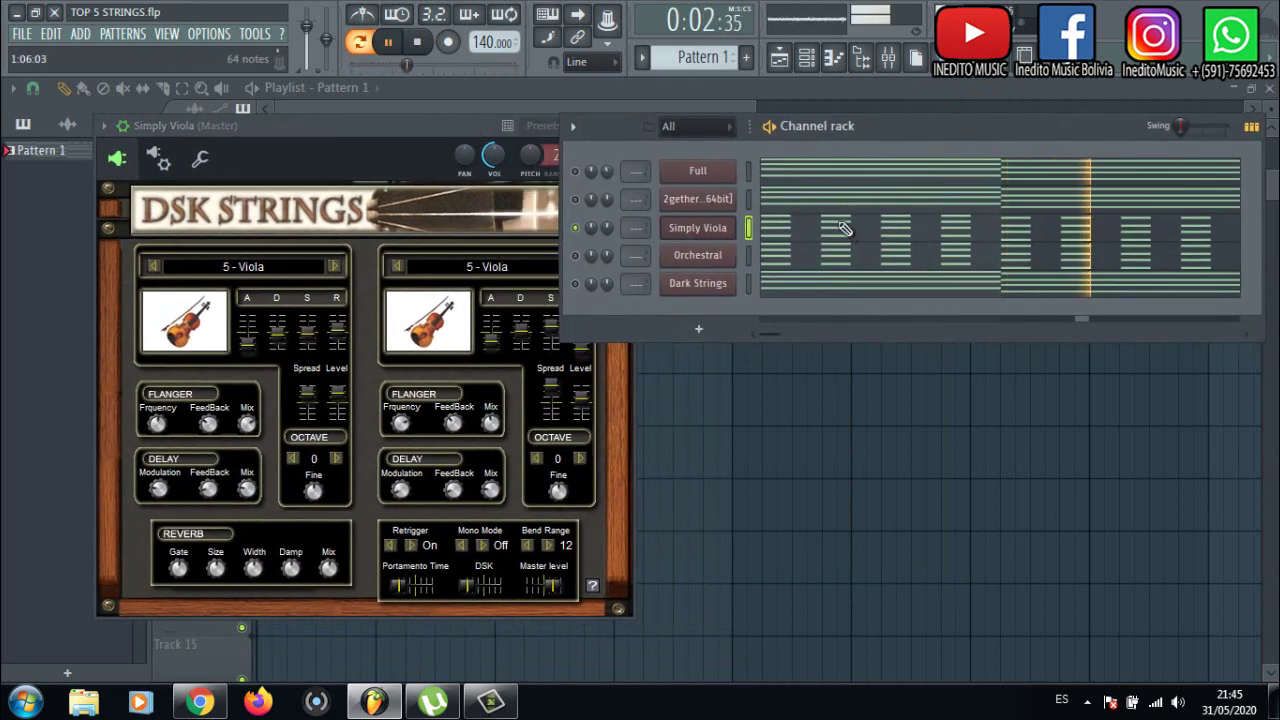
Transpose all the Simply Viola notes down one octave in the piano roll, then raise them back up one octave
click(807, 226)
scroll(709, 223, down, 3)
ctrl+scroll(549, 246, down, 5)
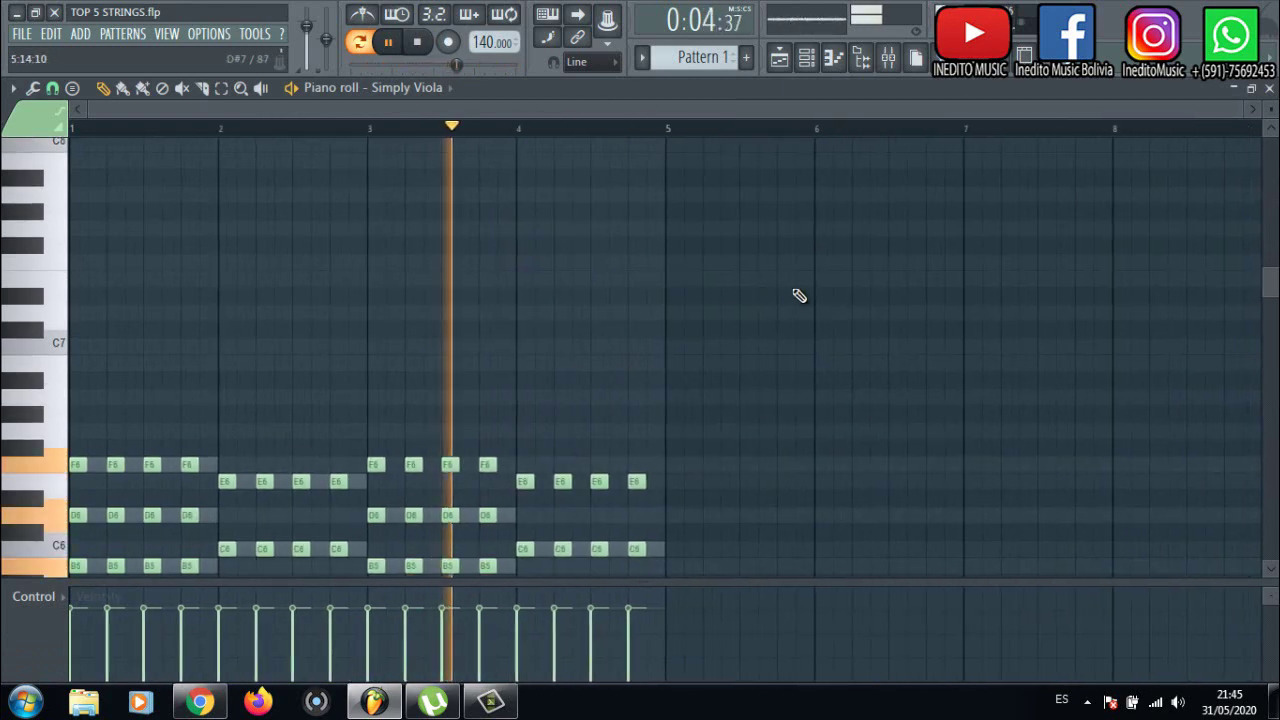
drag(749, 209, 45, 550)
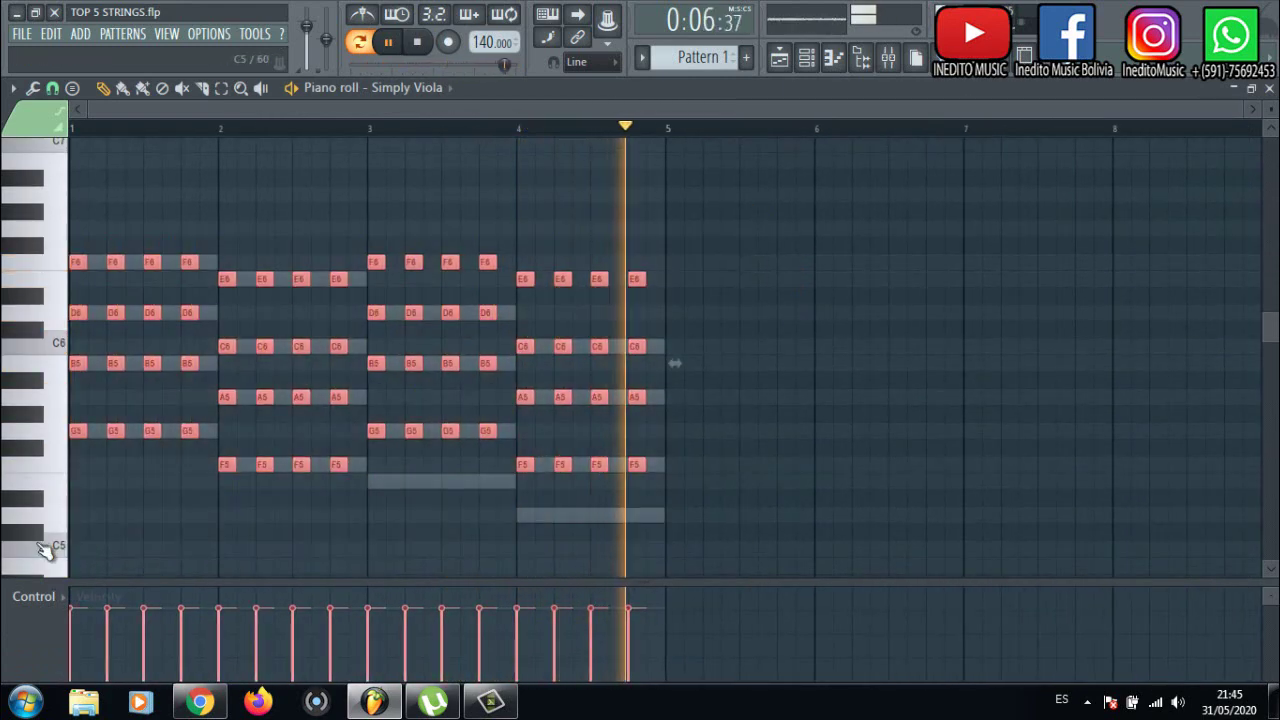
key(ctrl+Down)
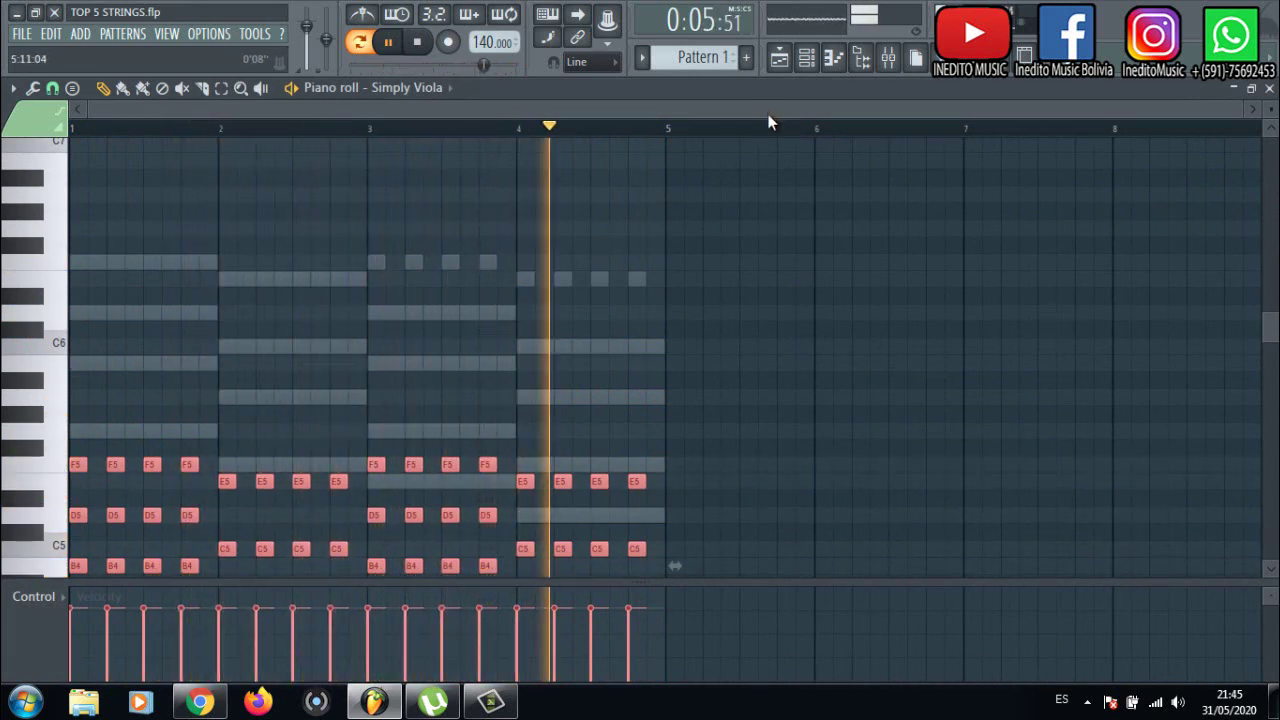
key(ctrl+Up)
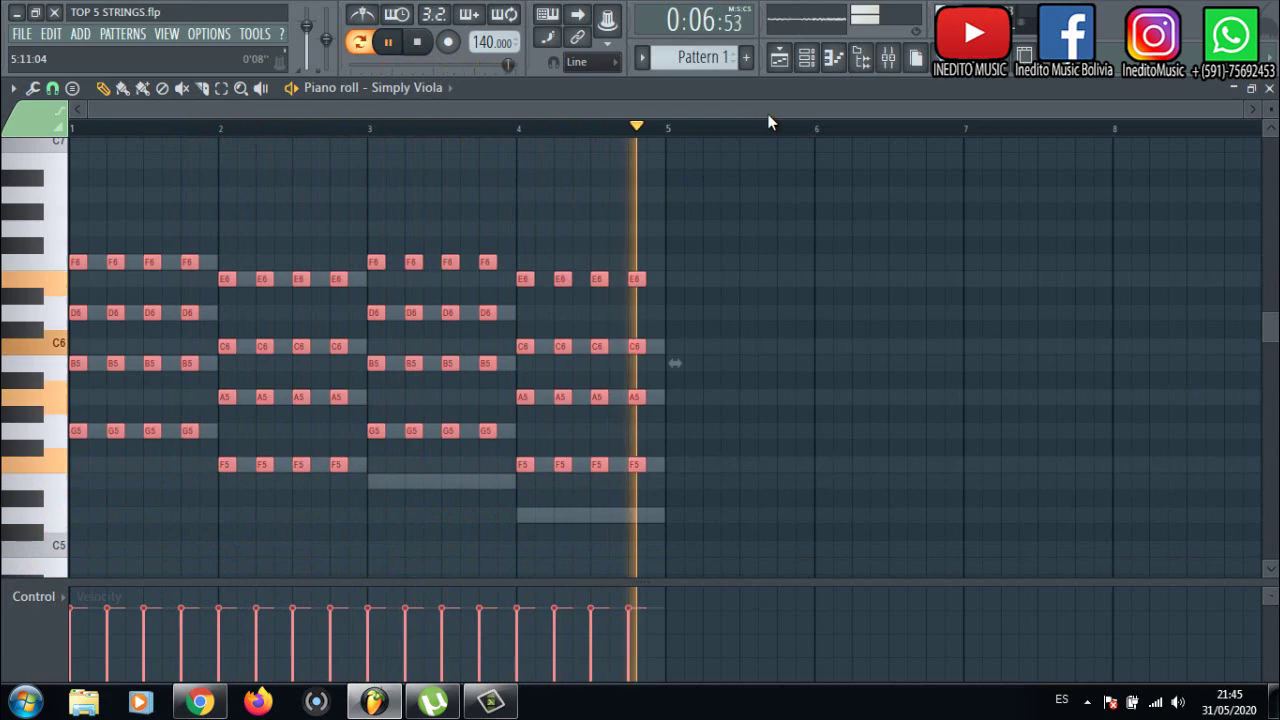
Bring the channel rack up over the piano roll and reopen the Simply Viola channel's DSK Strings window
click(808, 66)
drag(863, 130, 538, 128)
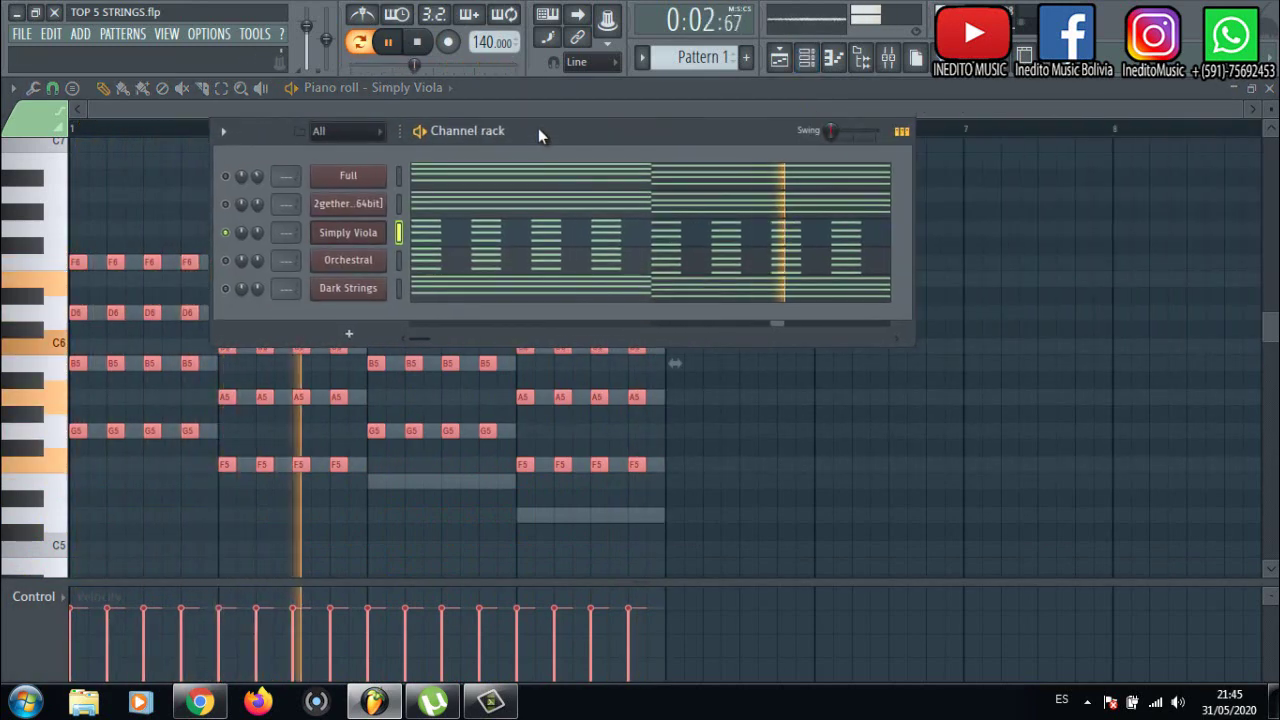
click(360, 238)
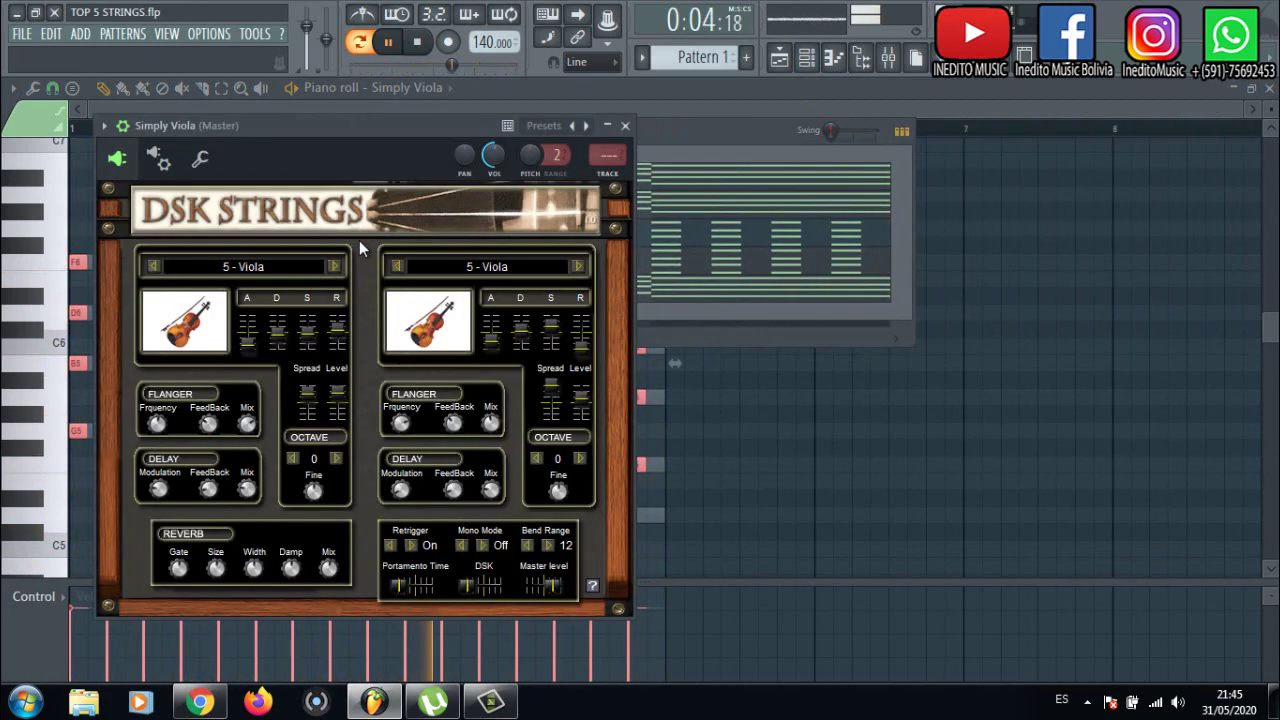
Audition the DSK Strings presets in order from Simply Cello through Contrabass Section (P) during playback
right_click(587, 127)
click(608, 137)
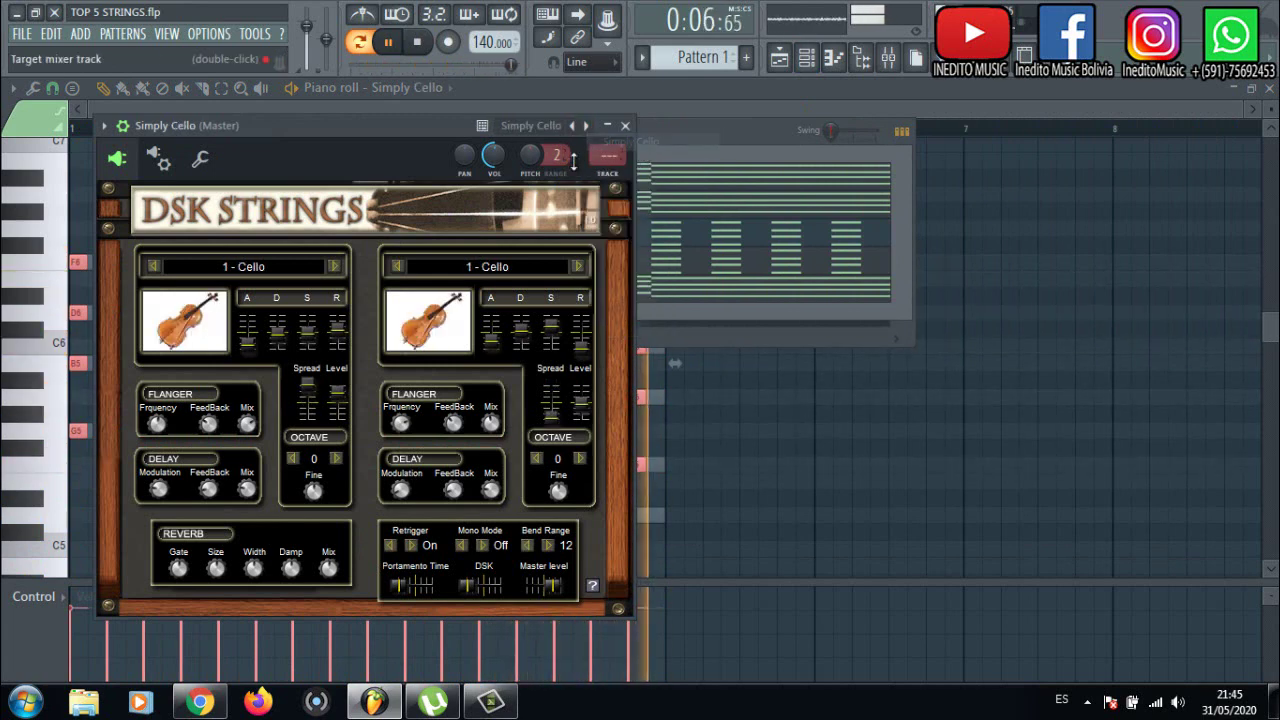
click(586, 126)
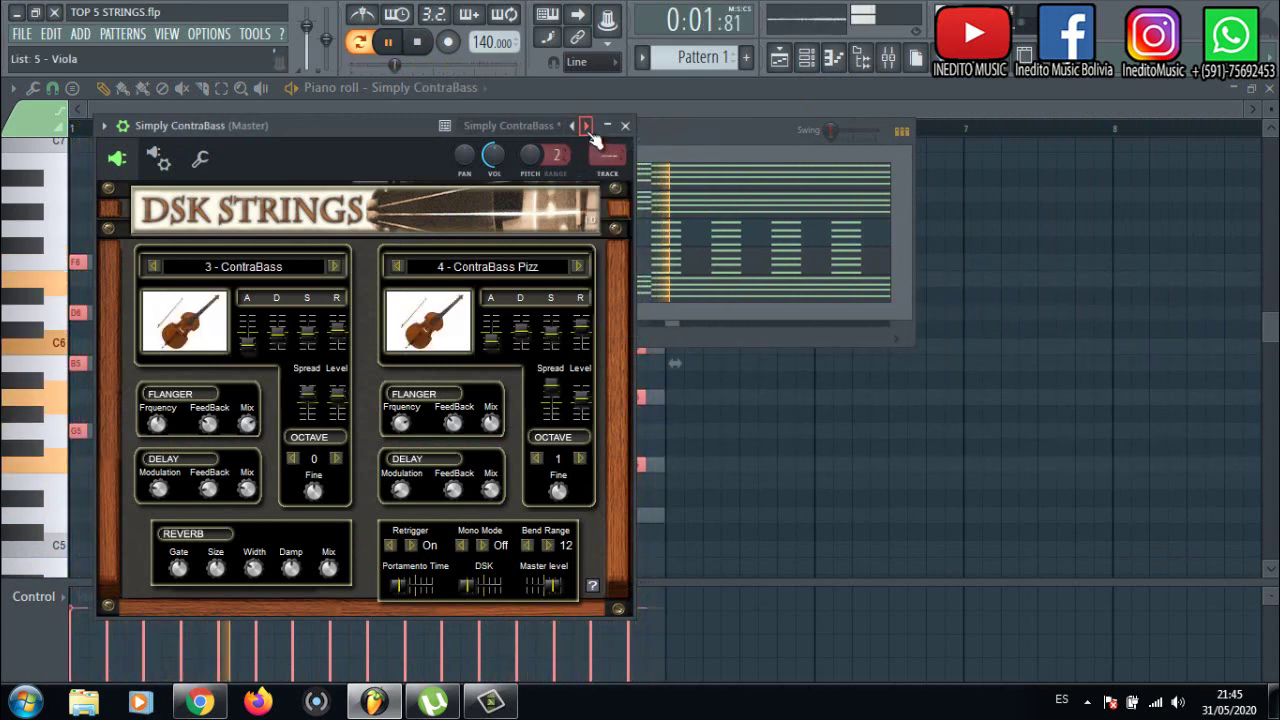
click(588, 129)
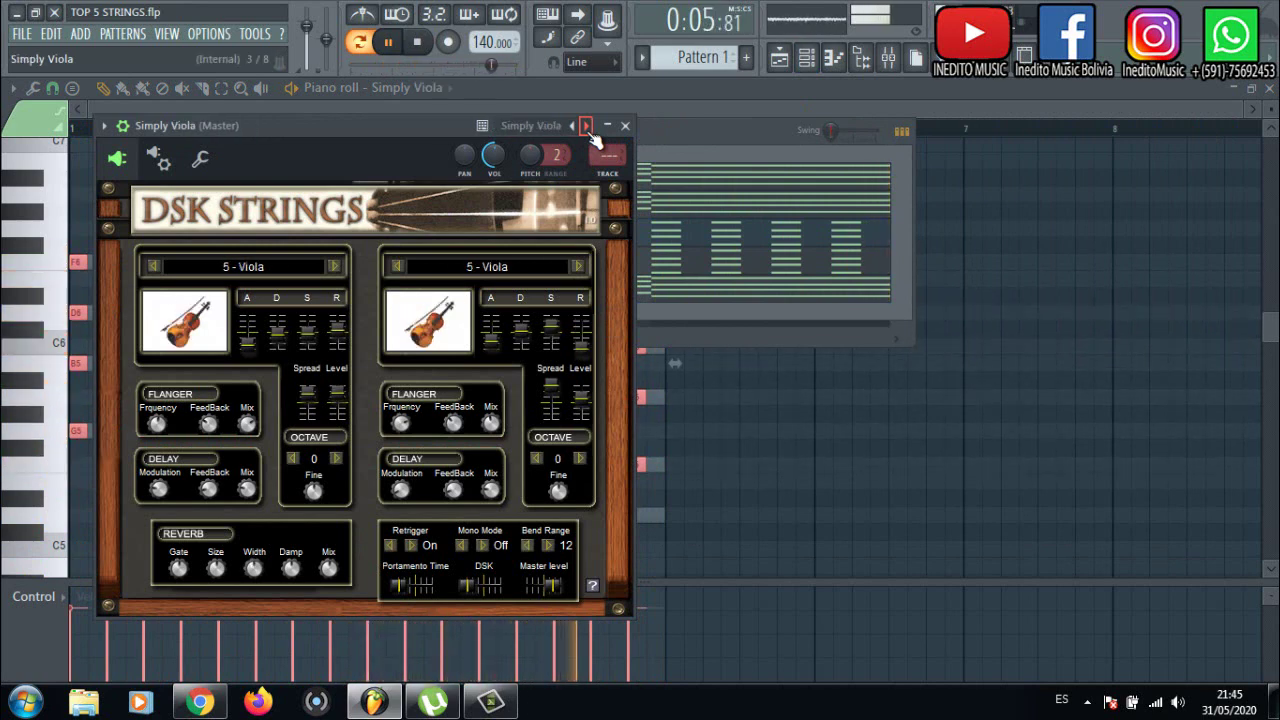
click(587, 127)
click(587, 127)
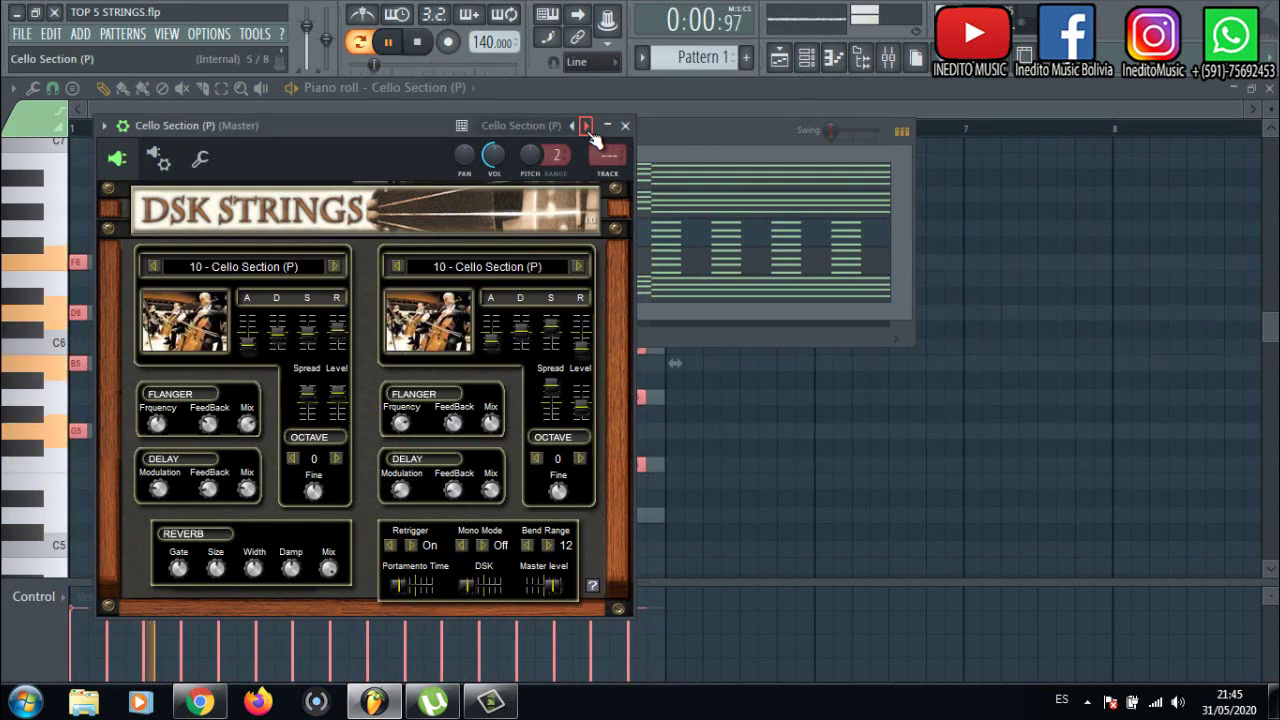
click(587, 127)
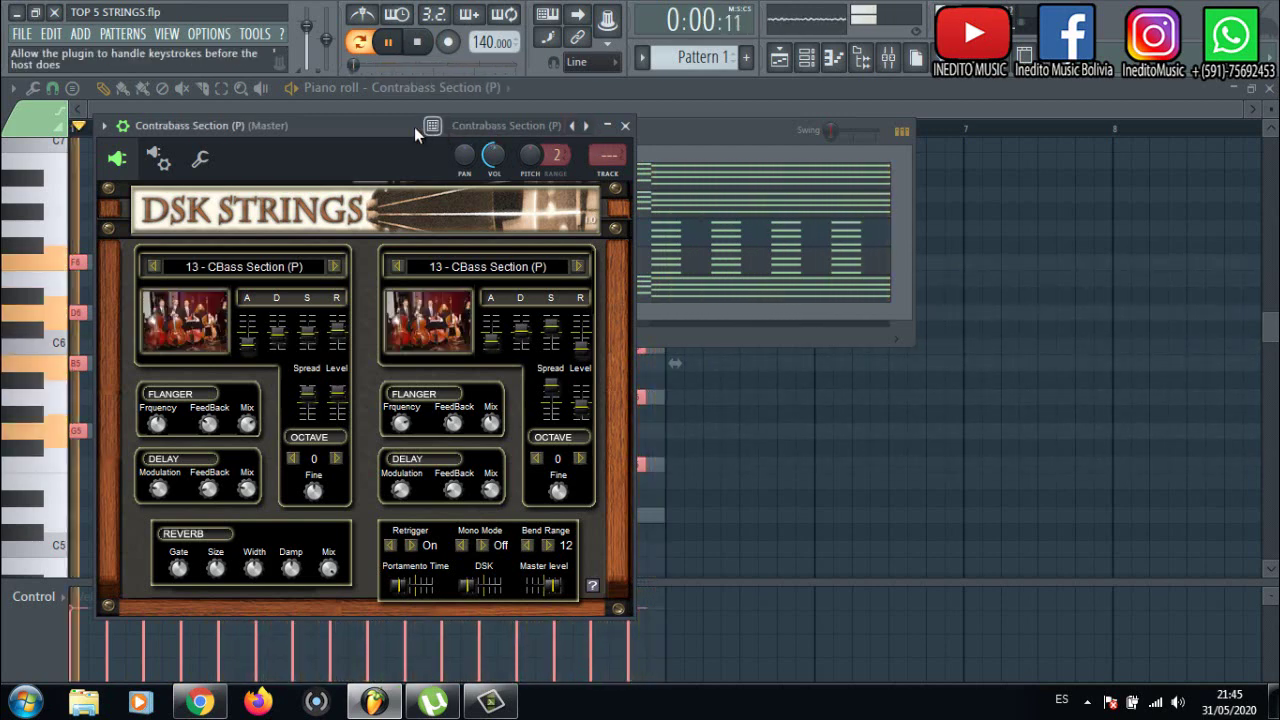
Audition the Viola Section (P) and Violin Section (P) presets in the repositioned DSK Strings window, and close the piano roll
drag(406, 126, 600, 122)
click(783, 122)
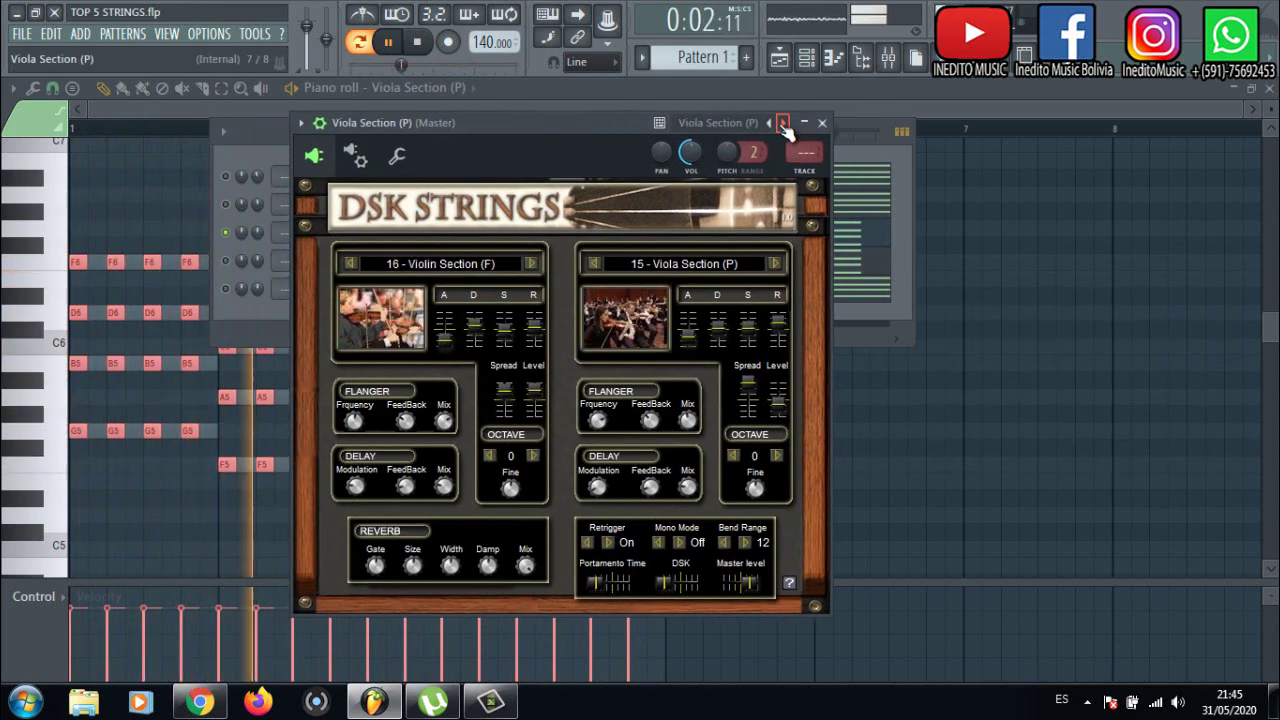
click(1269, 89)
click(783, 122)
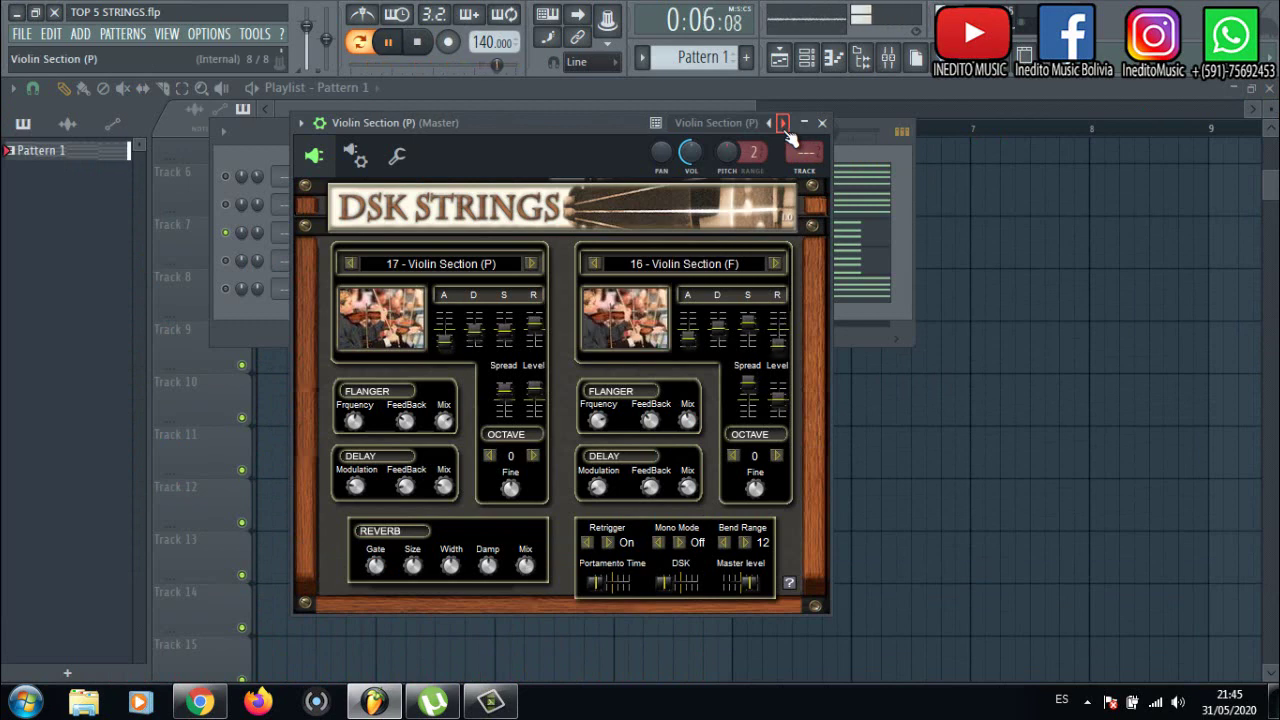
Cycle the DSK Strings presets past Simply ContraBass back to Simply Viola, then close the plugin window and stop playback
click(783, 122)
click(783, 122)
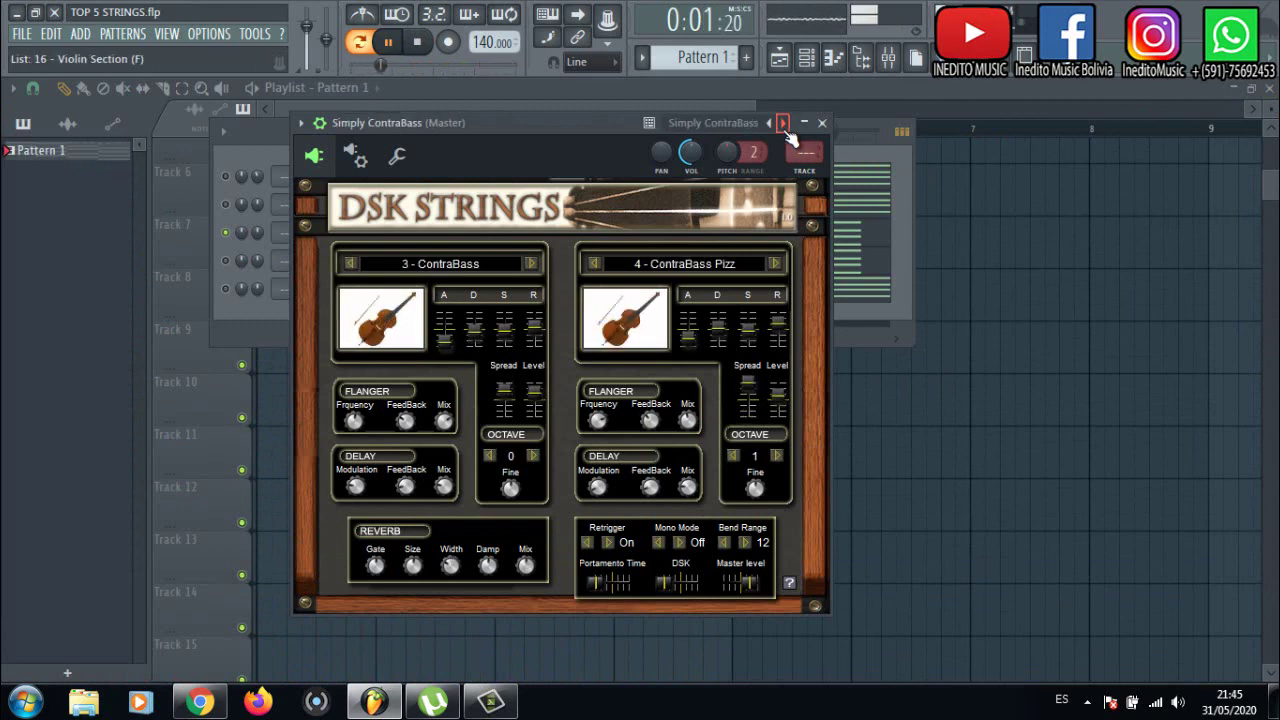
click(783, 122)
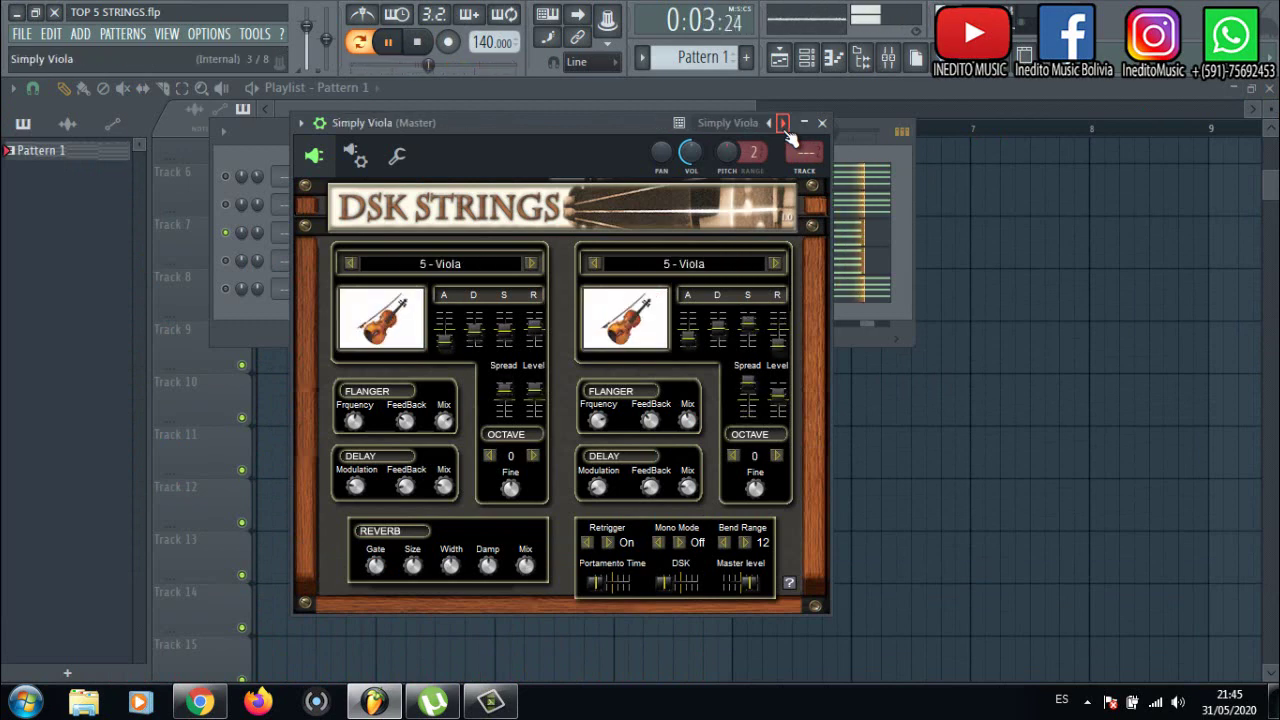
click(822, 123)
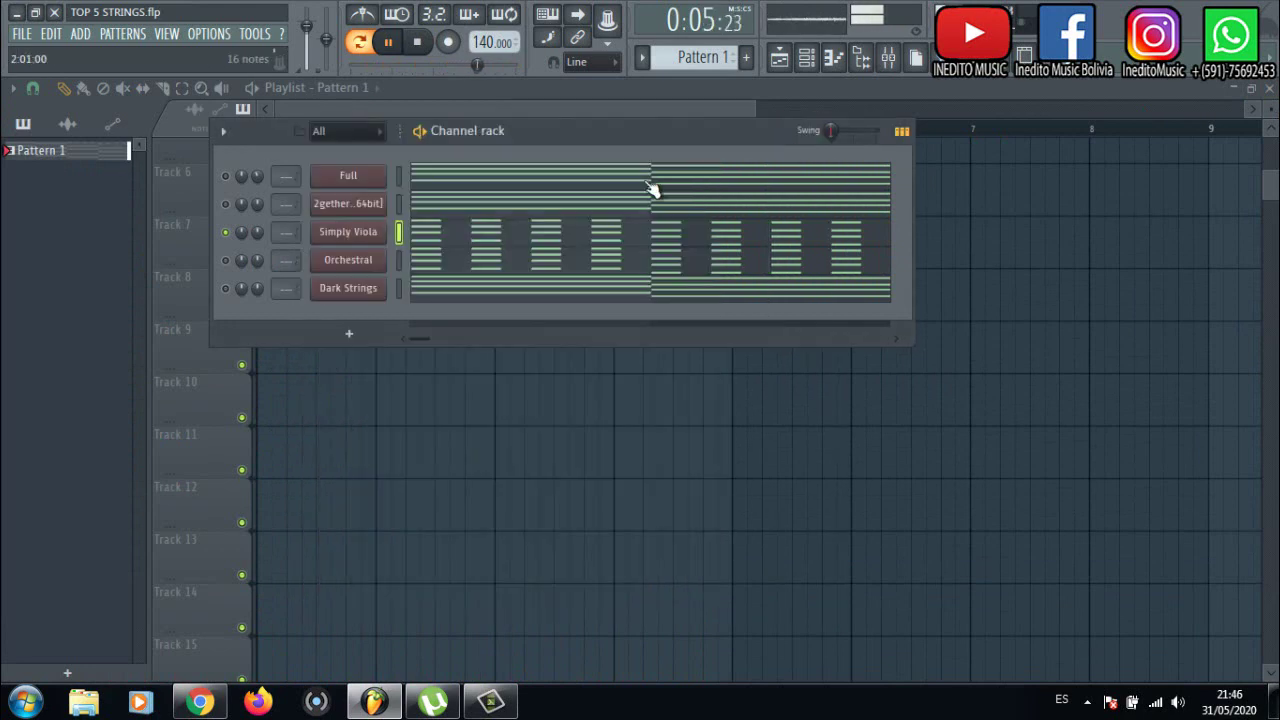
key(space)
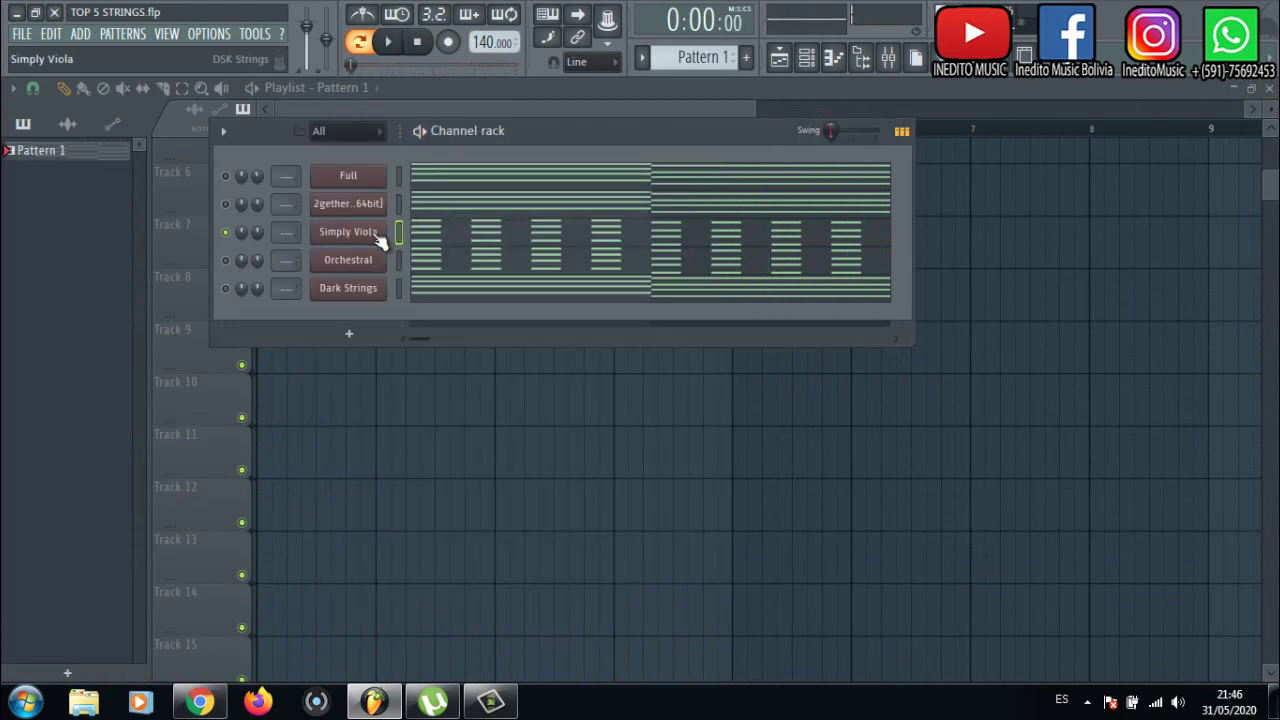
Reopen DSK Strings and set its first layer to 7 - Violin and its second layer to 9 - Cello Section (F)
click(374, 233)
drag(498, 123, 554, 123)
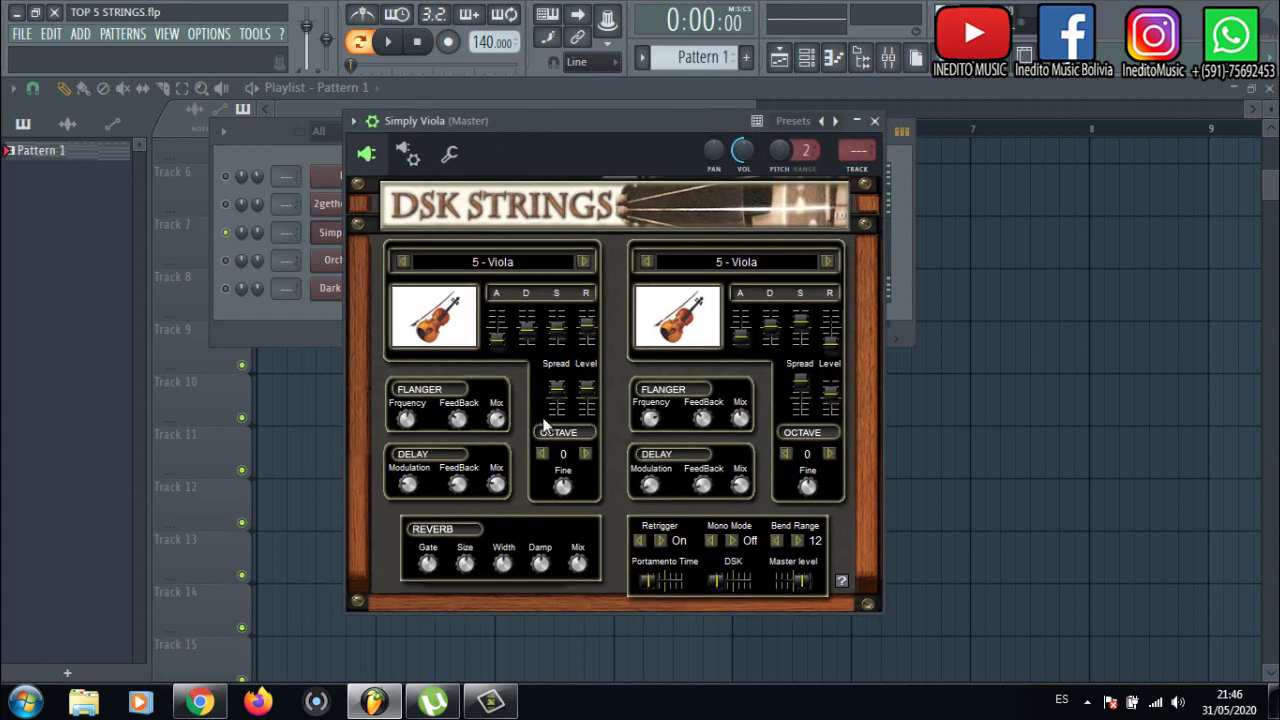
click(527, 265)
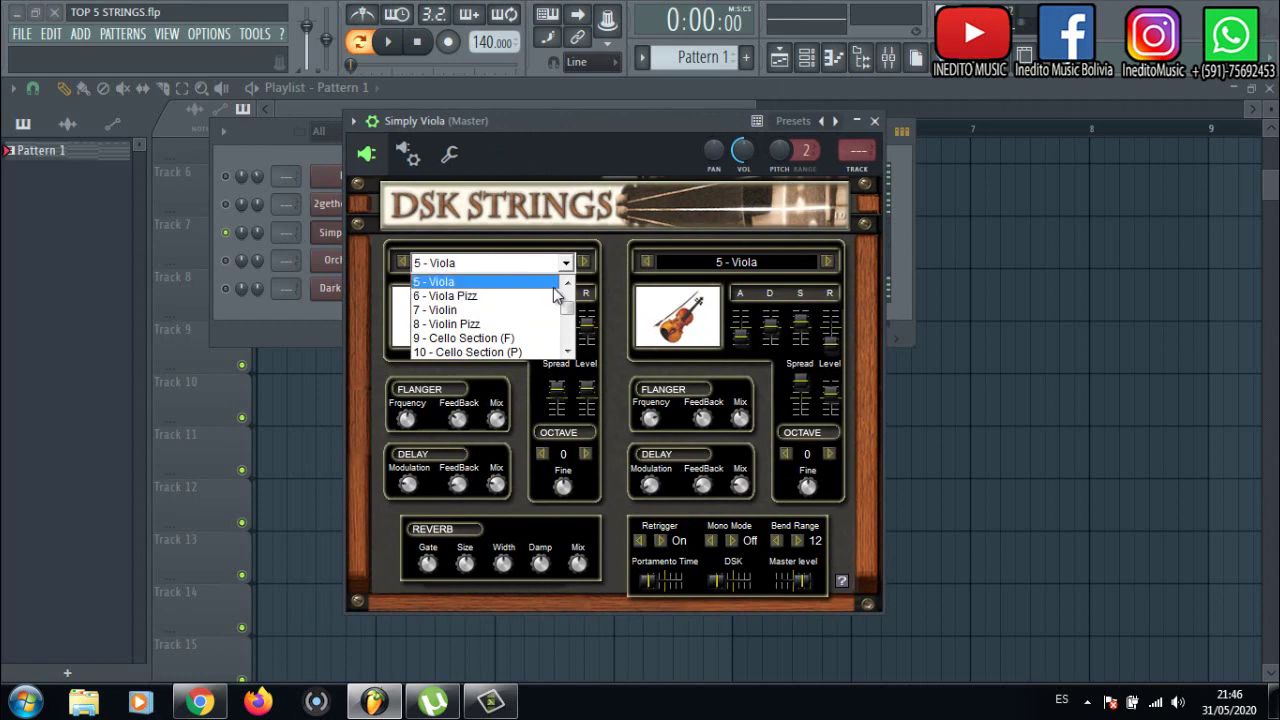
click(487, 313)
click(775, 266)
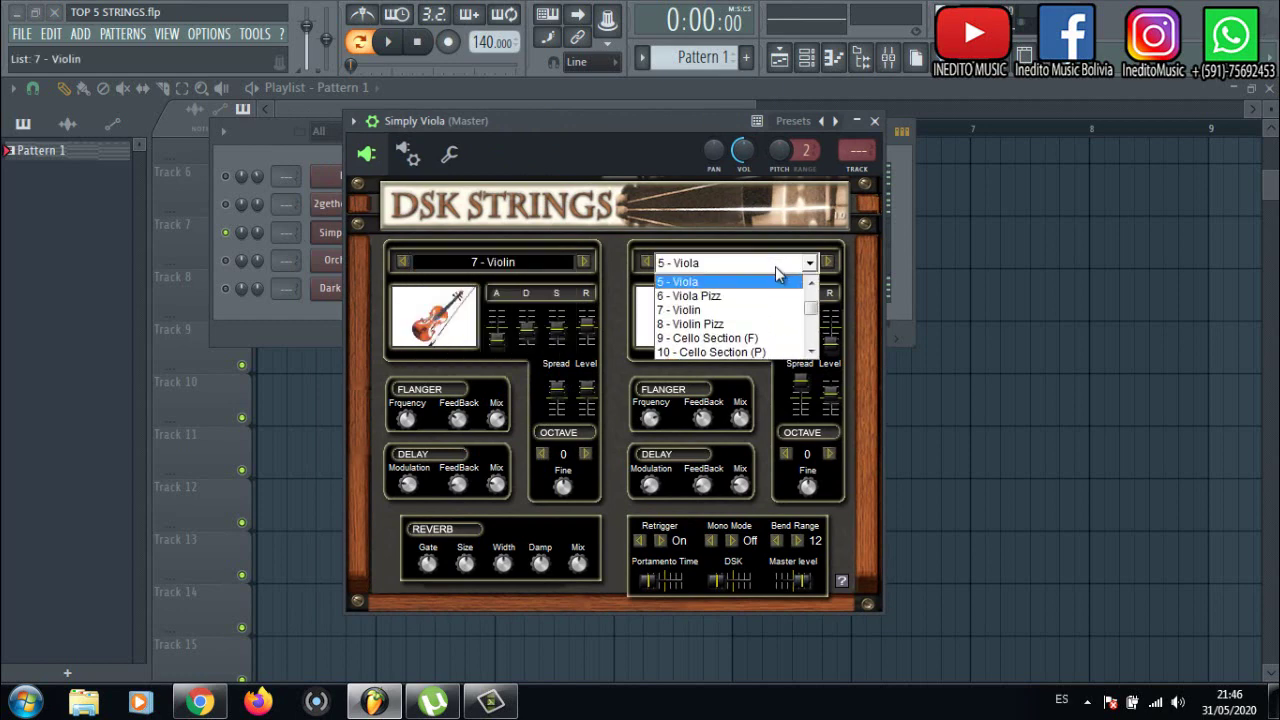
click(772, 338)
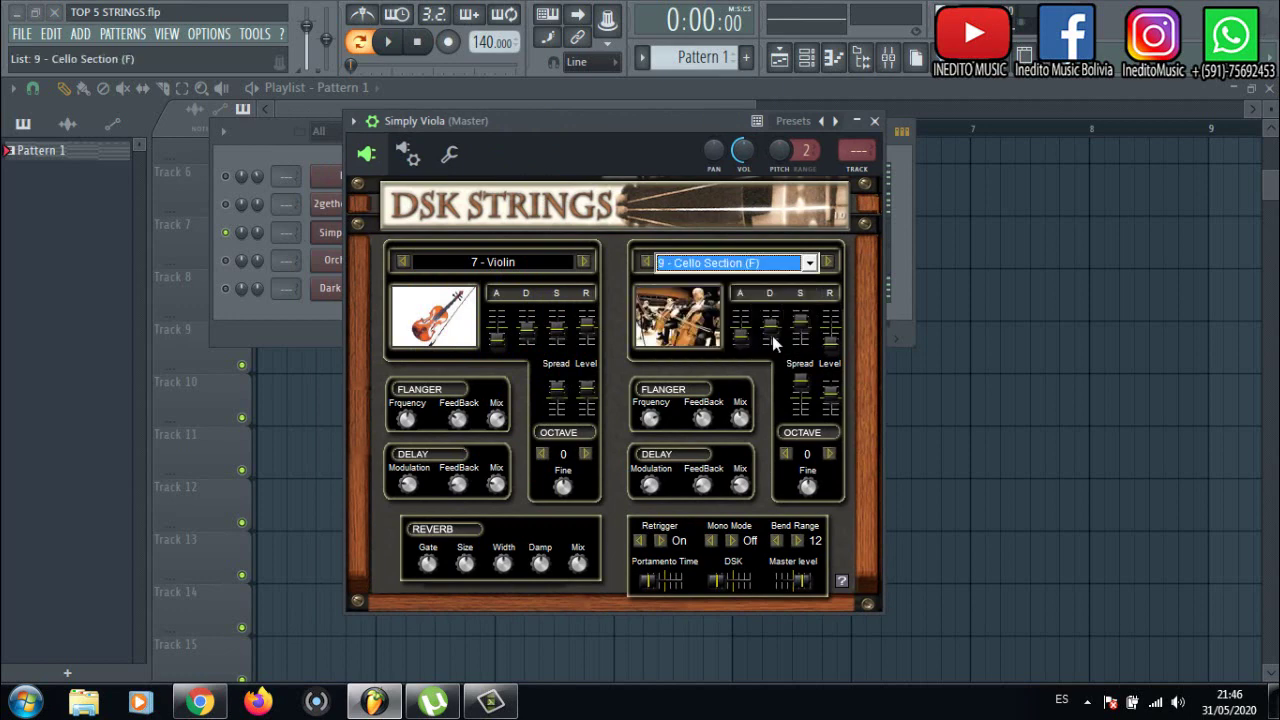
Play the violin and cello combination, pause it, then raise the Portamento Time, DSK and Master level sliders and close DSK Strings
click(396, 45)
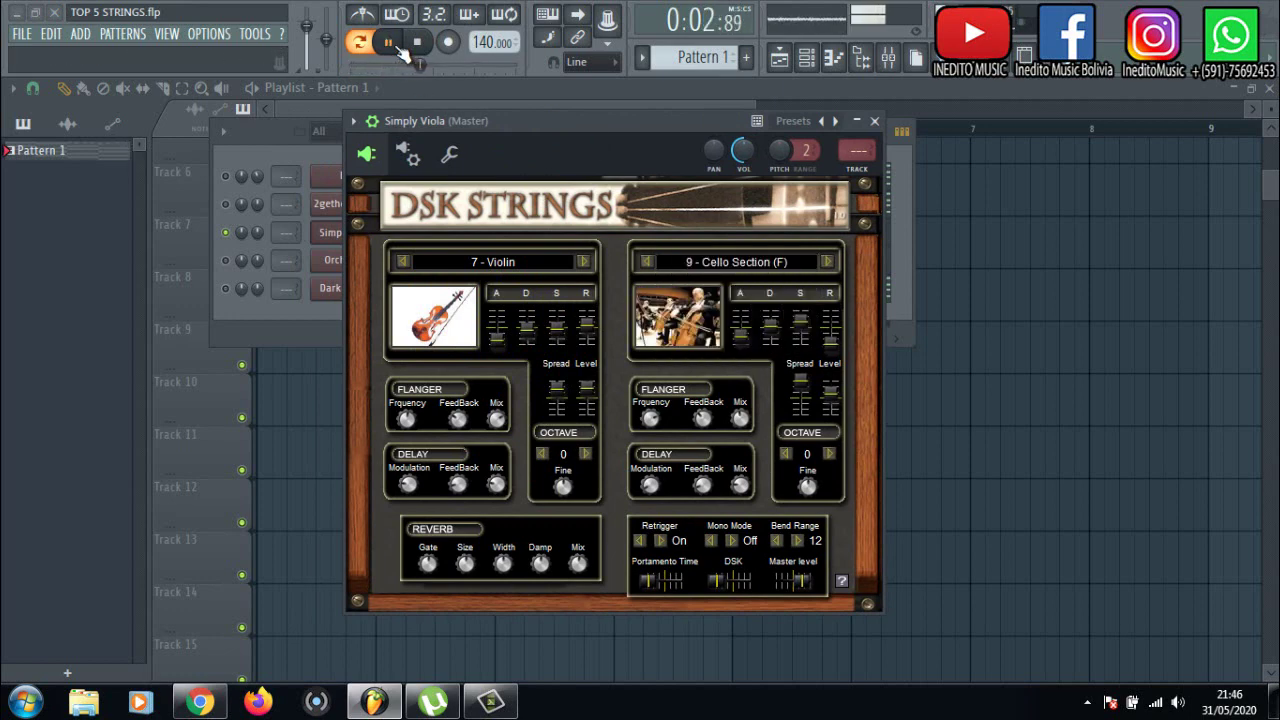
click(390, 43)
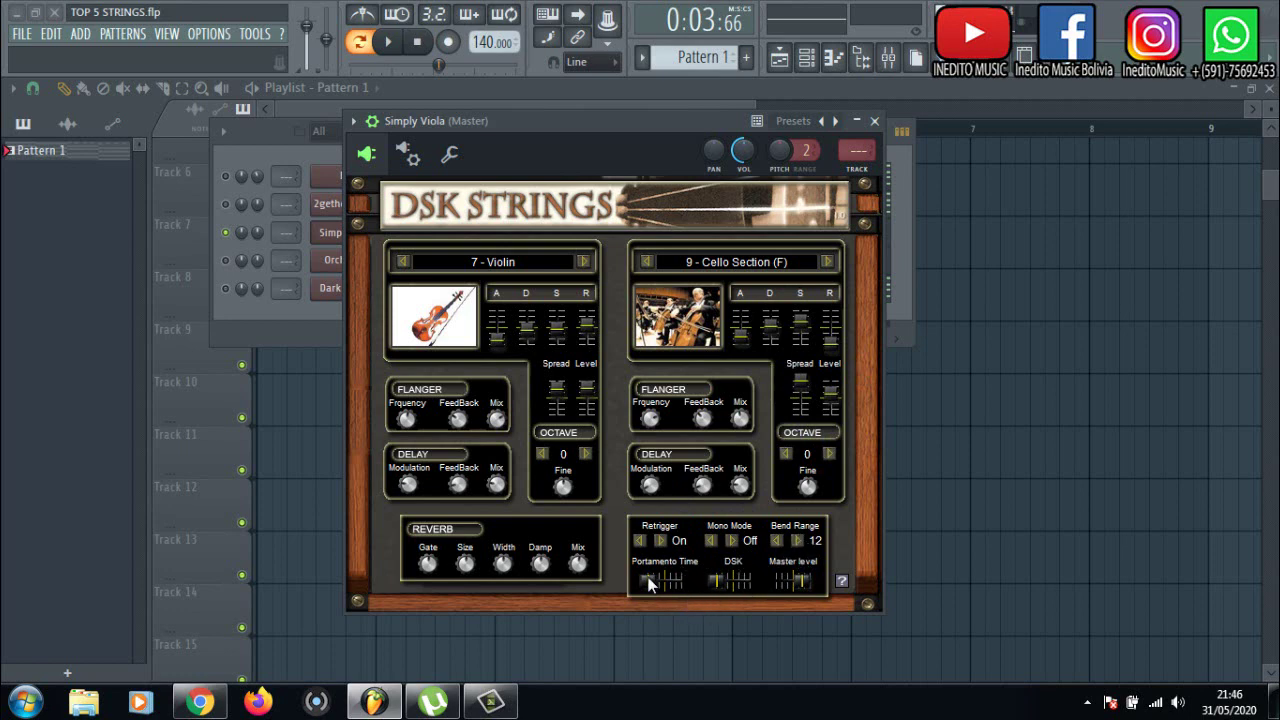
drag(648, 585, 812, 584)
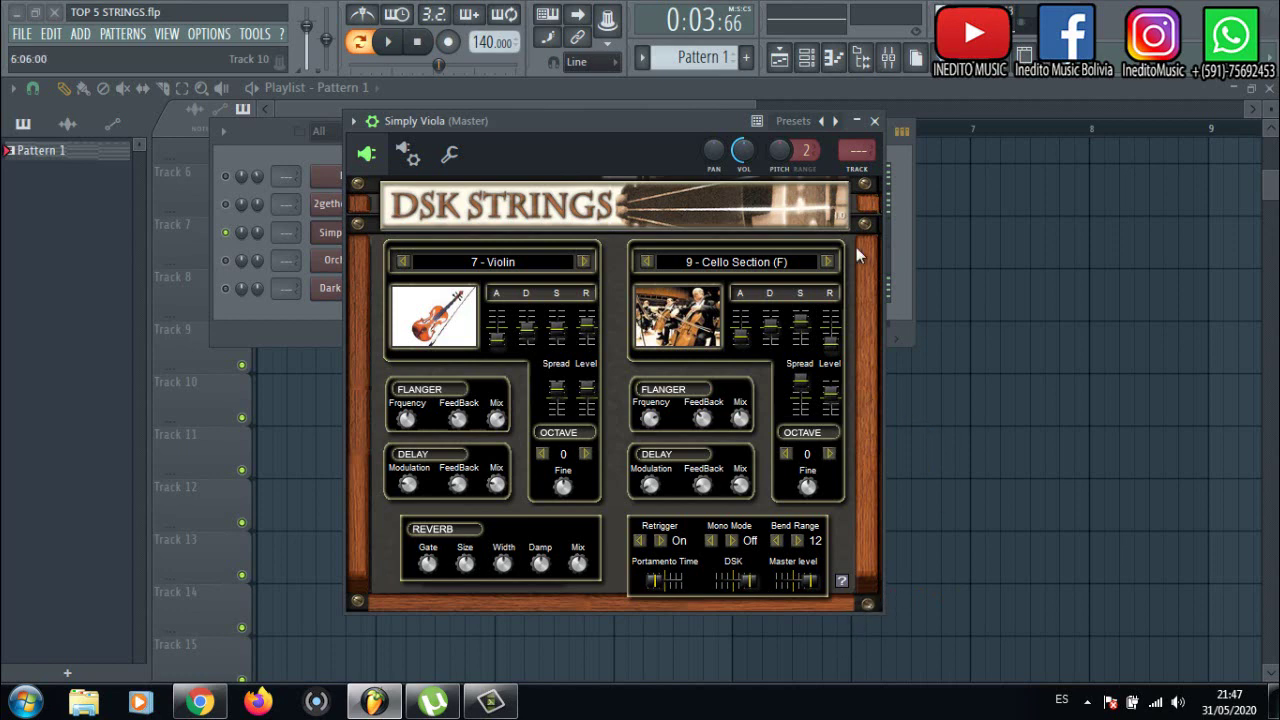
click(874, 121)
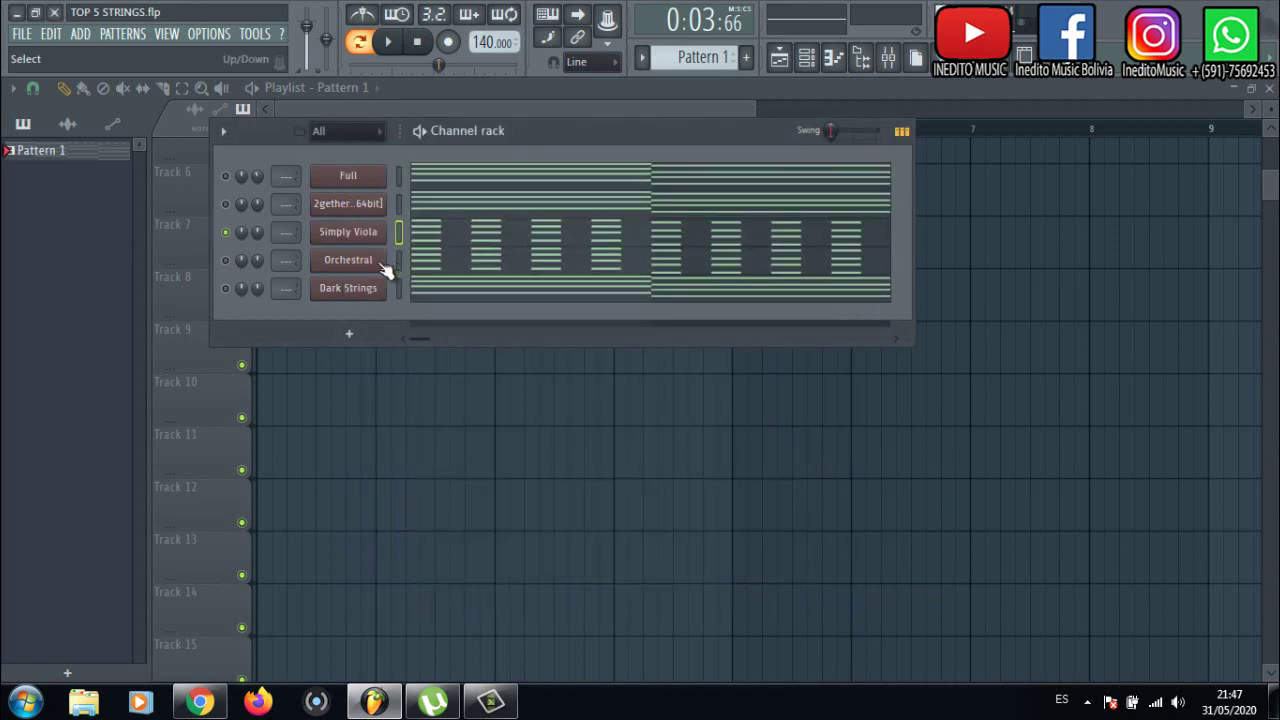
Solo the Orchestral channel, open its EDIROL Orchestral window near the screen's centre and start playback
right_click(225, 260)
click(348, 260)
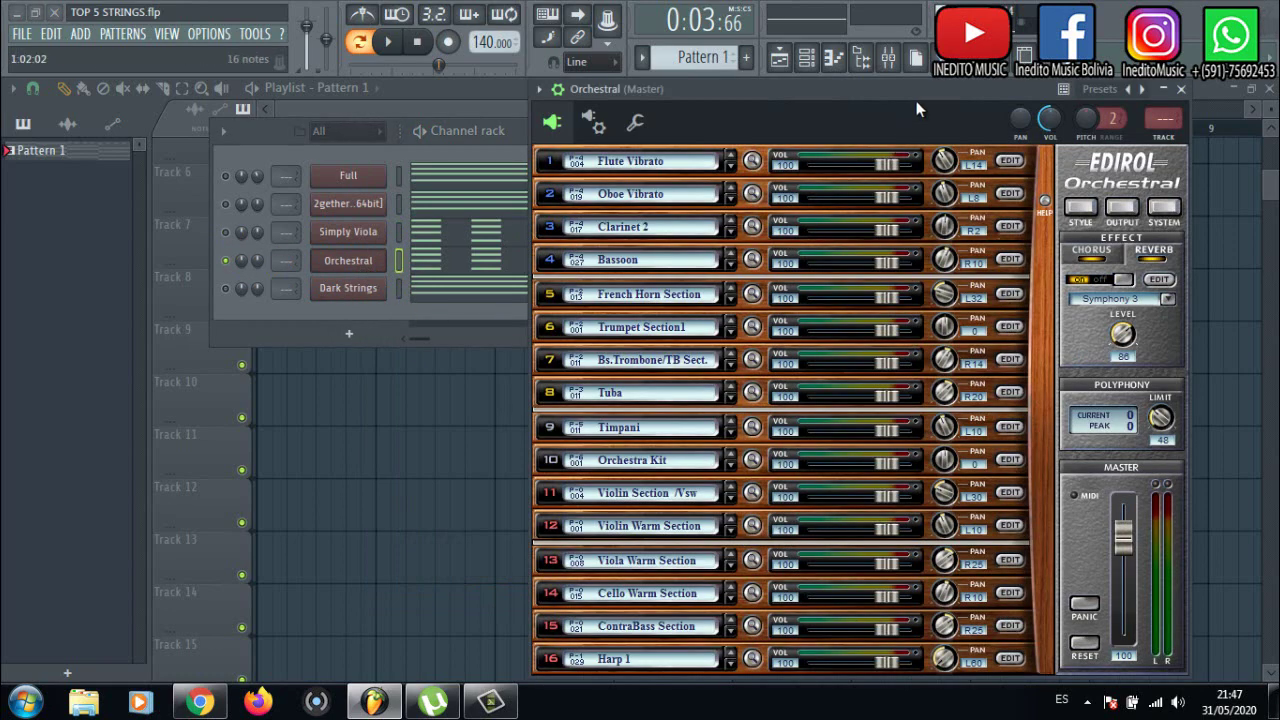
drag(894, 100, 645, 113)
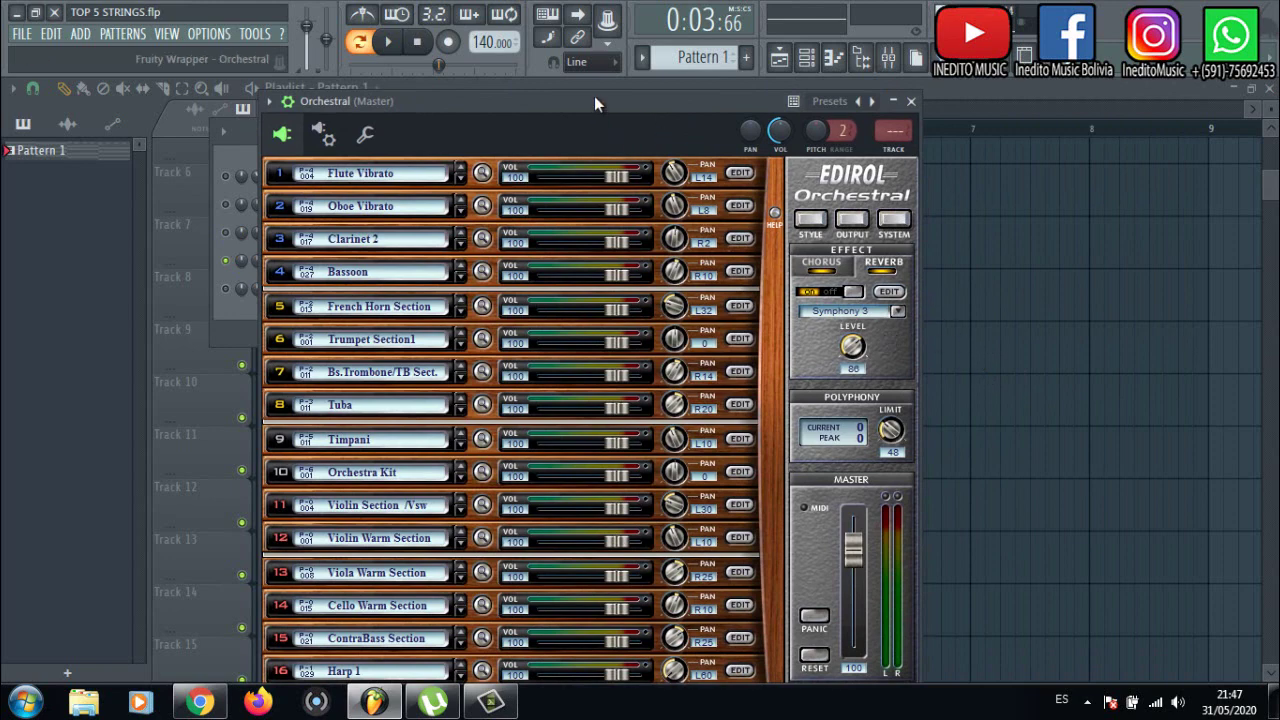
drag(594, 96, 631, 86)
key(space)
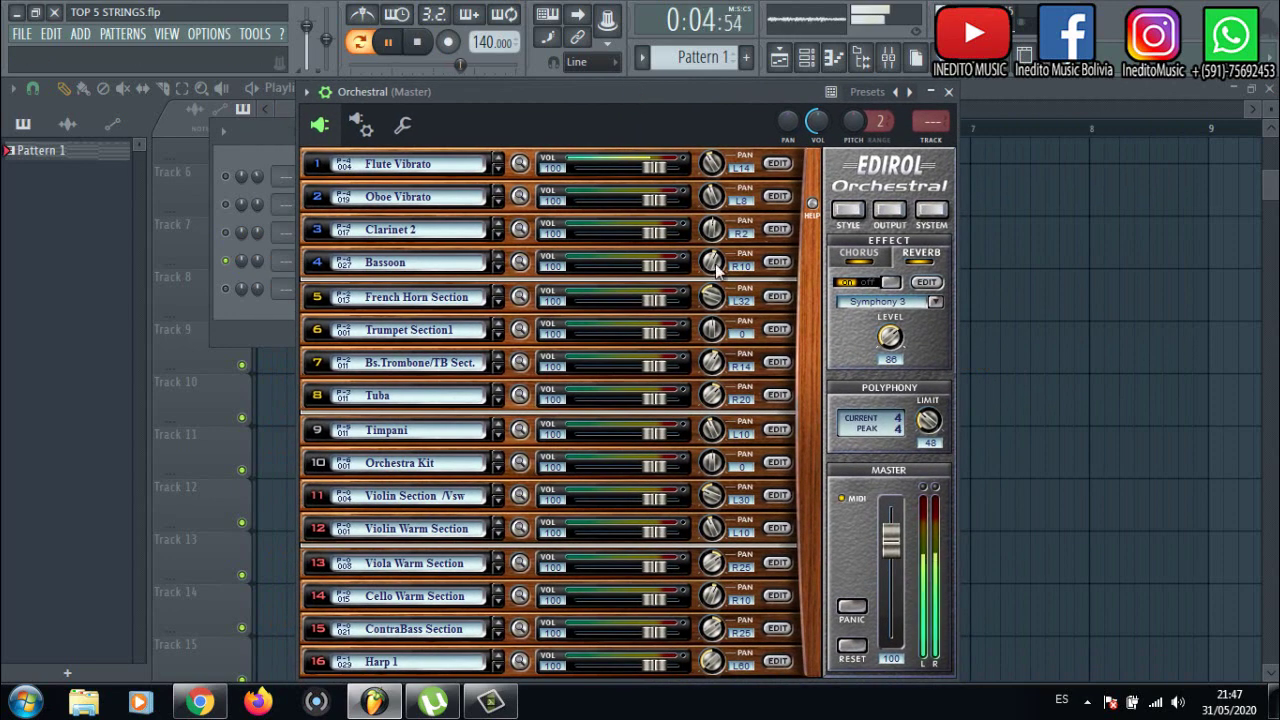
Open the Tone Finder for part 1 and load P-0 033 FullStrings Spiccato from the Full Strings group of String Sections
click(522, 165)
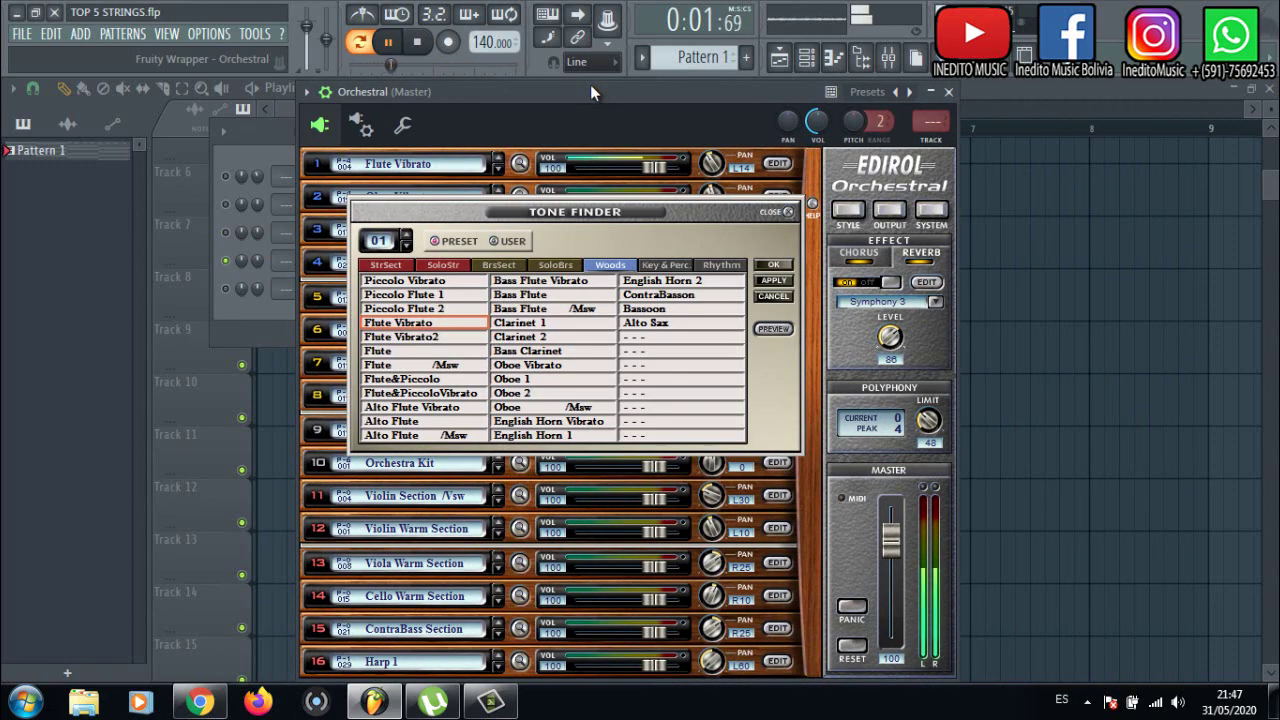
click(461, 163)
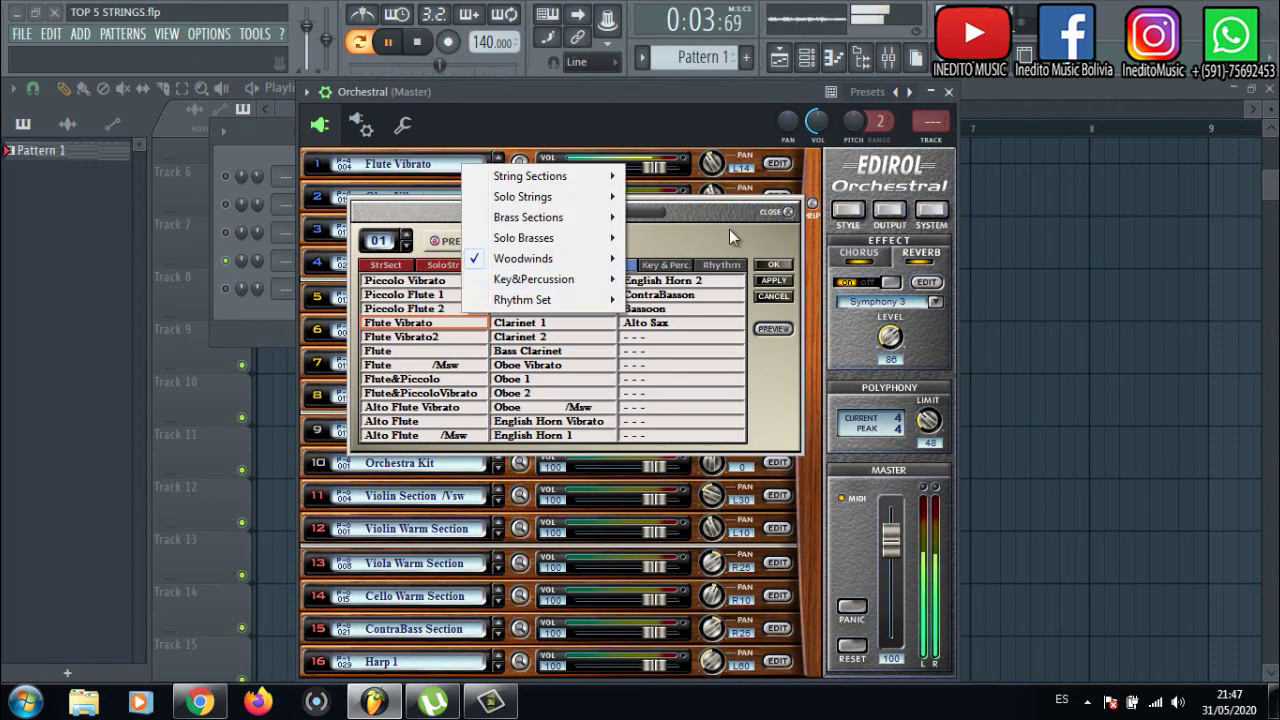
mouse_move(583, 258)
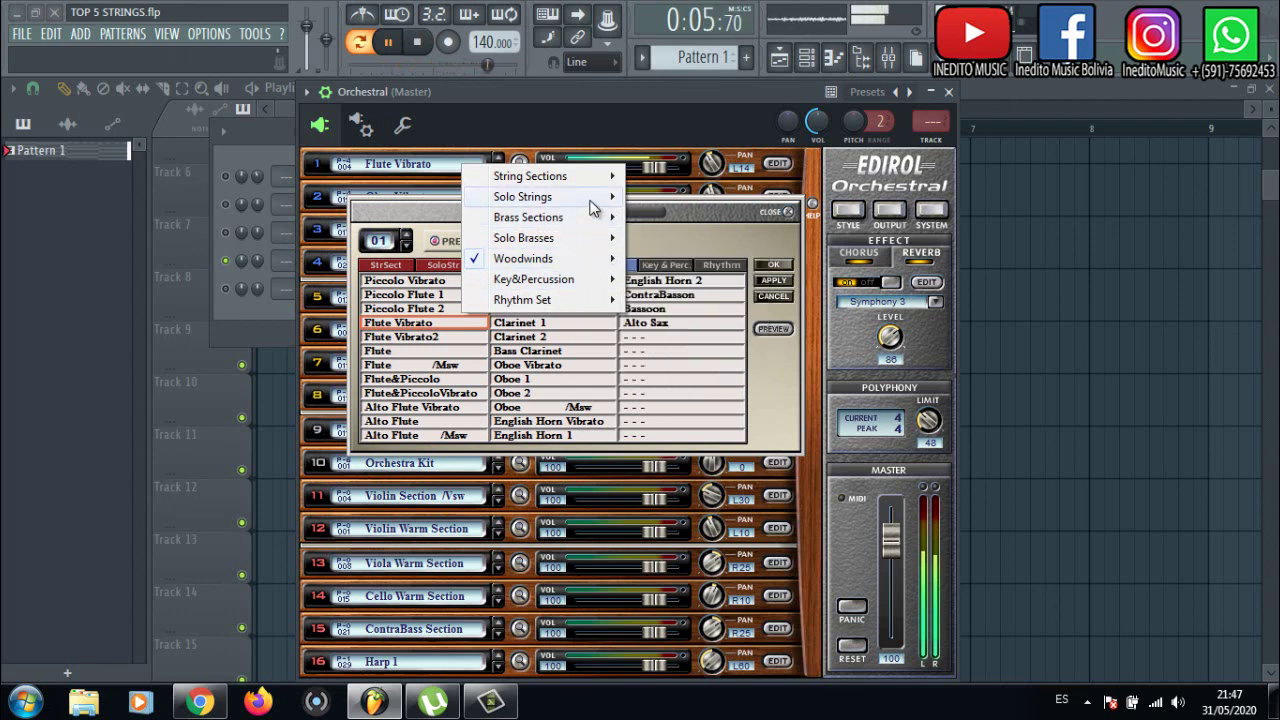
mouse_move(590, 199)
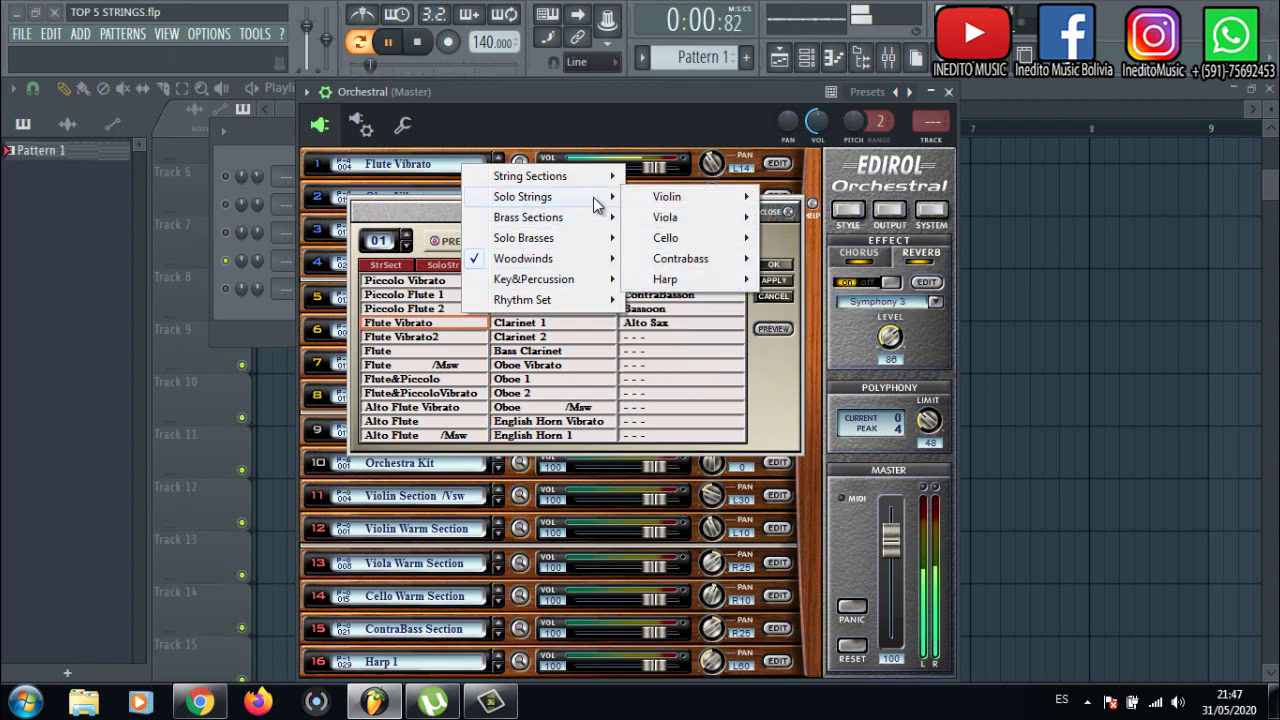
mouse_move(594, 177)
mouse_move(735, 281)
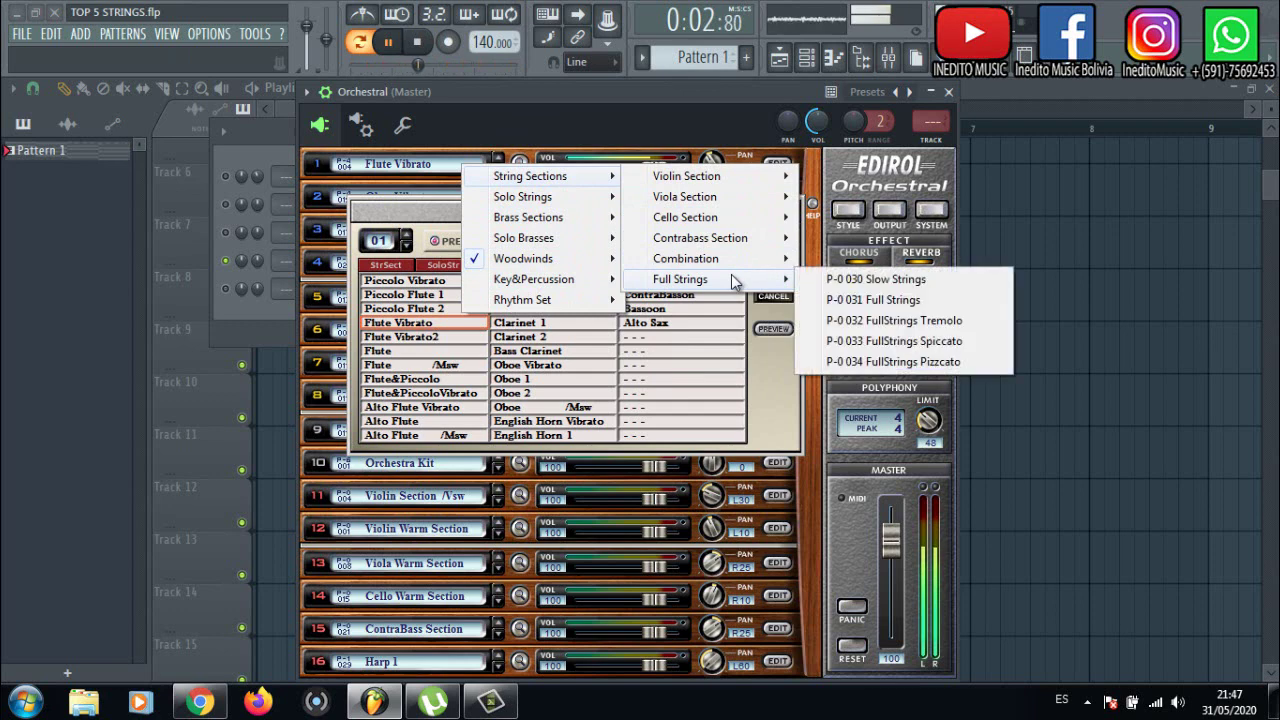
click(890, 338)
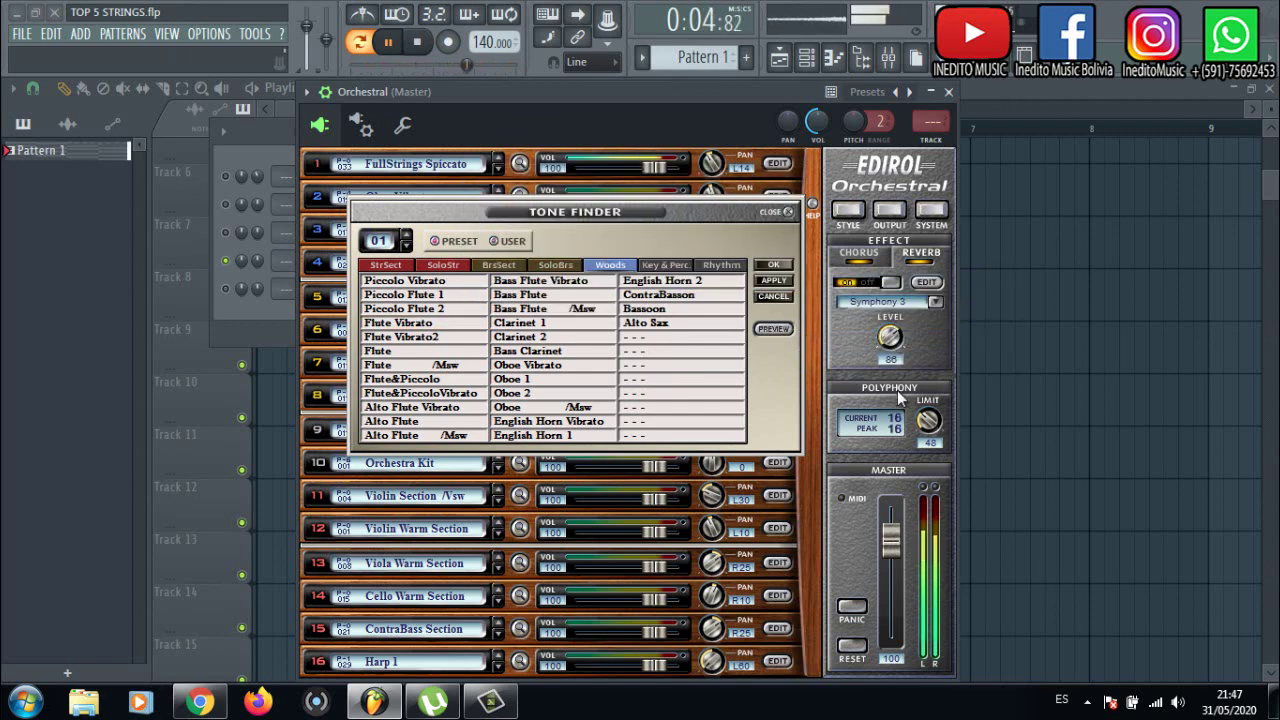
mouse_move(928, 420)
mouse_down()
mouse_move(957, 315)
mouse_move(936, 412)
mouse_up()
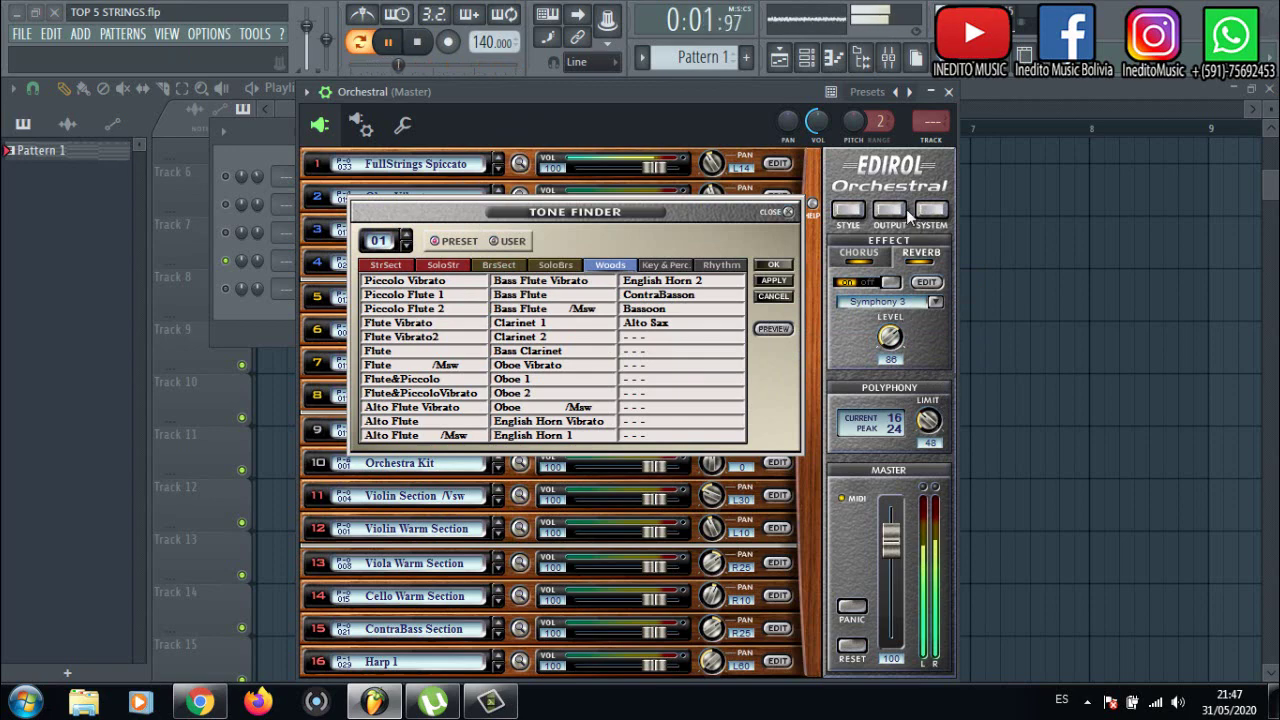
Close the Orchestral window along with its Tone Finder and pause playback, then reopen Orchestral and resume the pattern
click(948, 91)
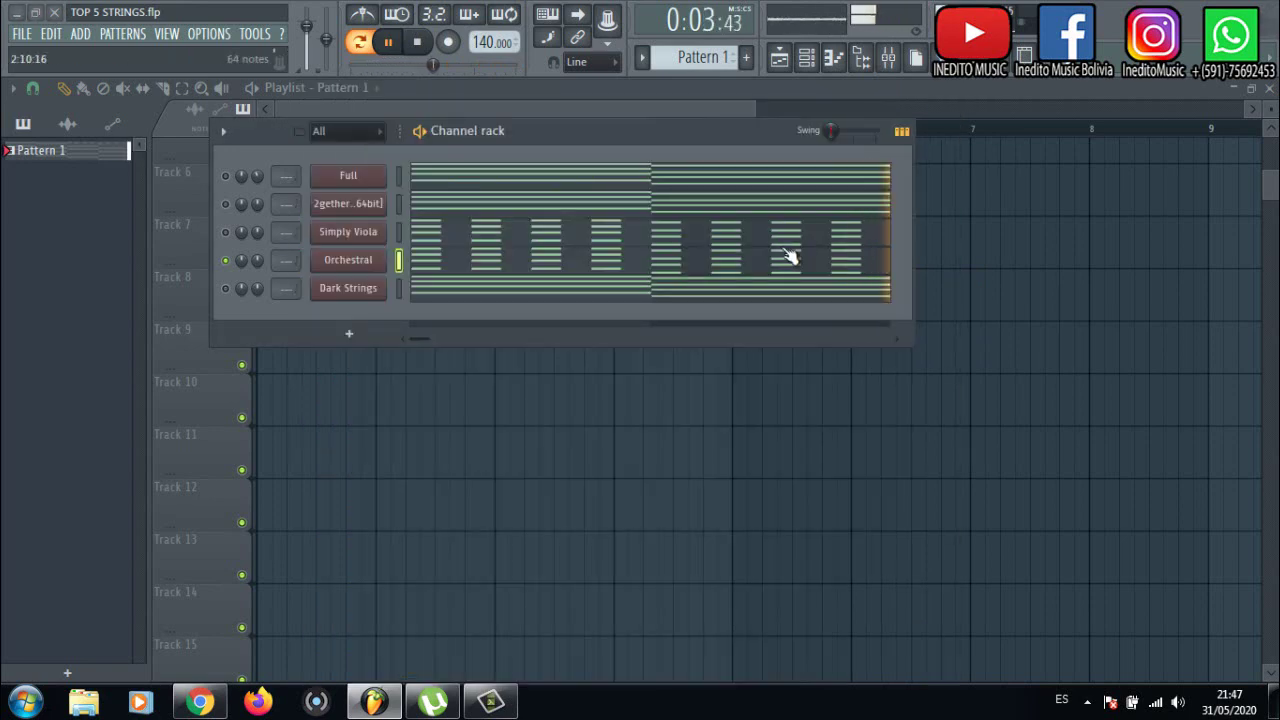
click(388, 42)
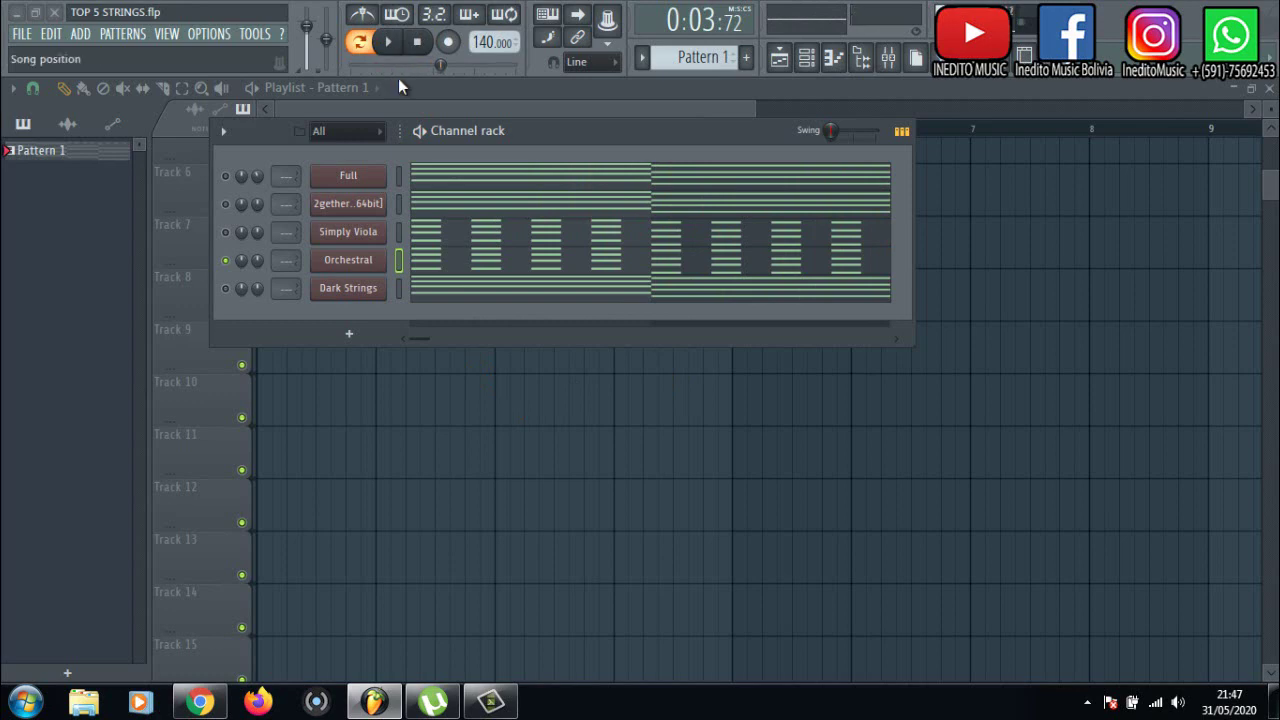
click(356, 260)
click(388, 43)
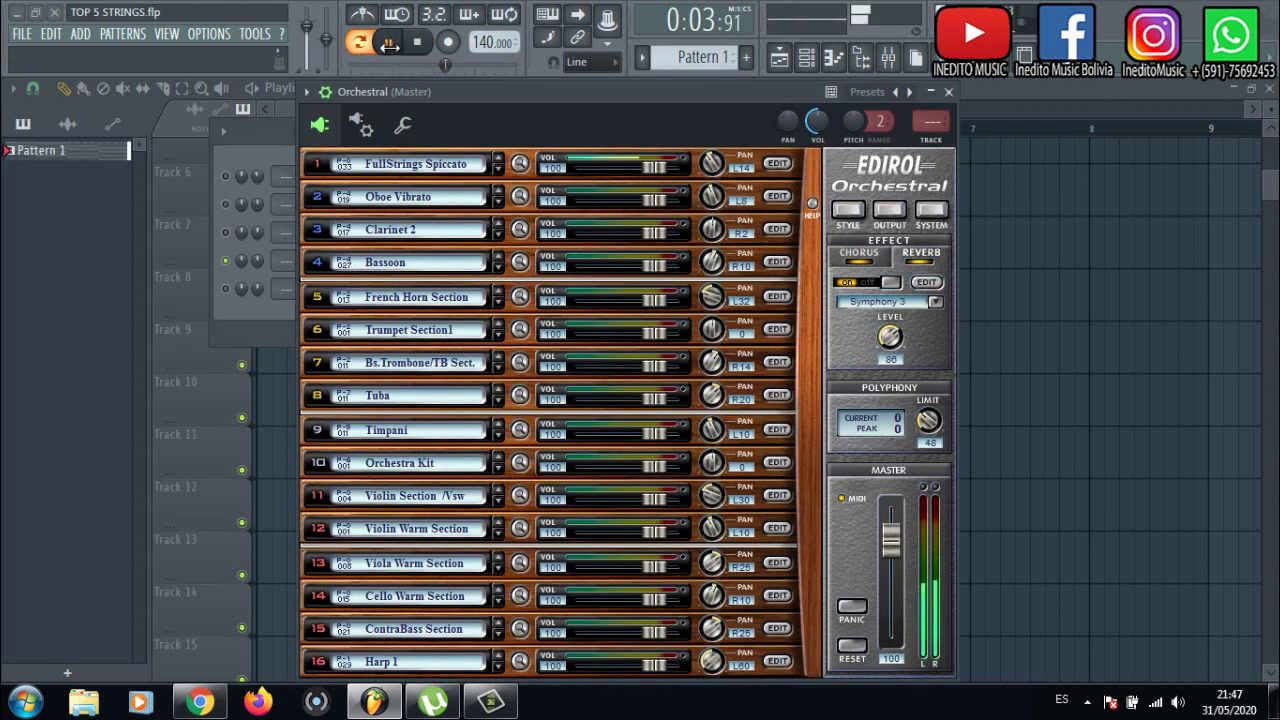
Audition part 1's tones from Full Strings and Slow Strings down to P-0 026 ContraBasses/Cellos, then close Orchestral and stop playback
click(497, 160)
click(500, 170)
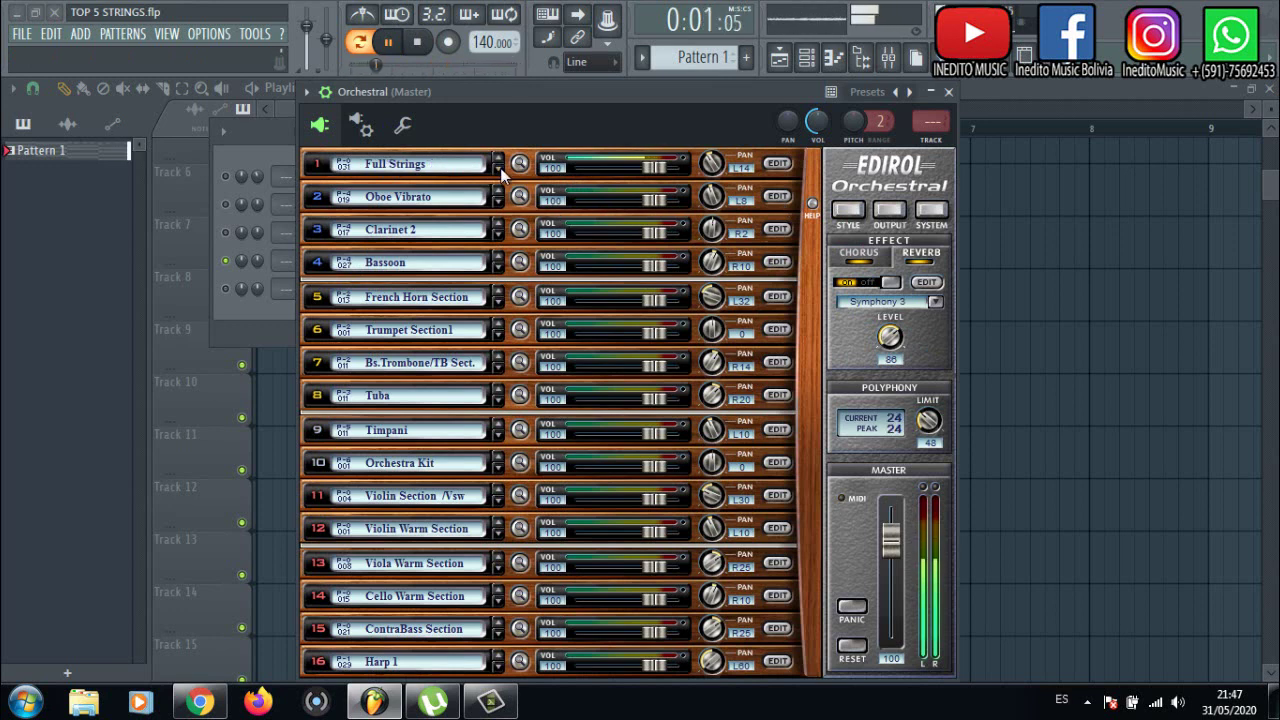
click(500, 170)
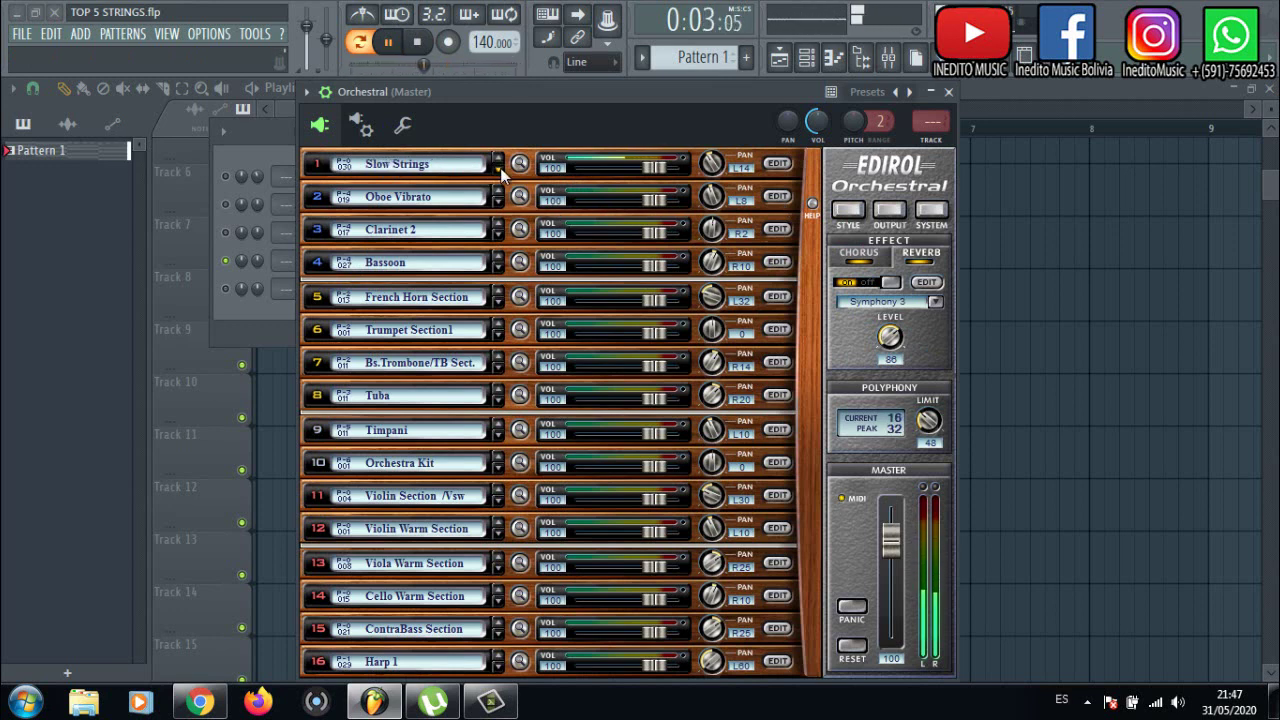
click(500, 170)
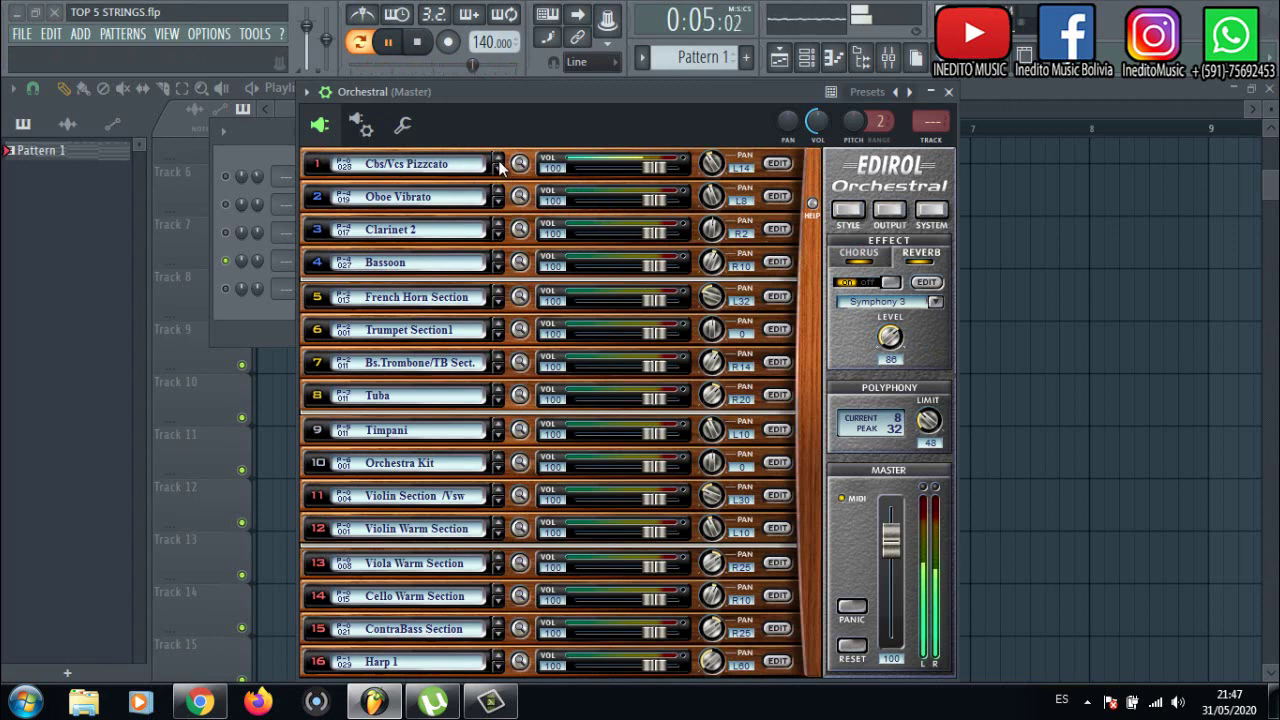
click(499, 170)
click(499, 171)
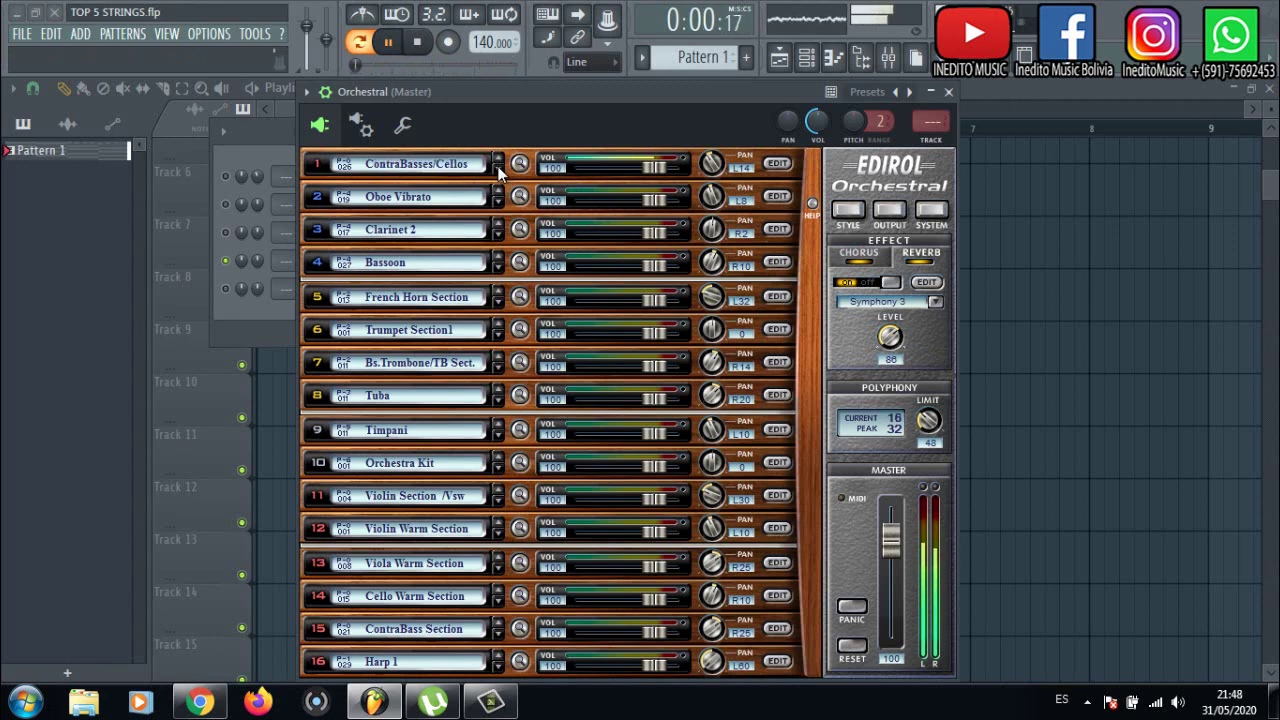
click(496, 160)
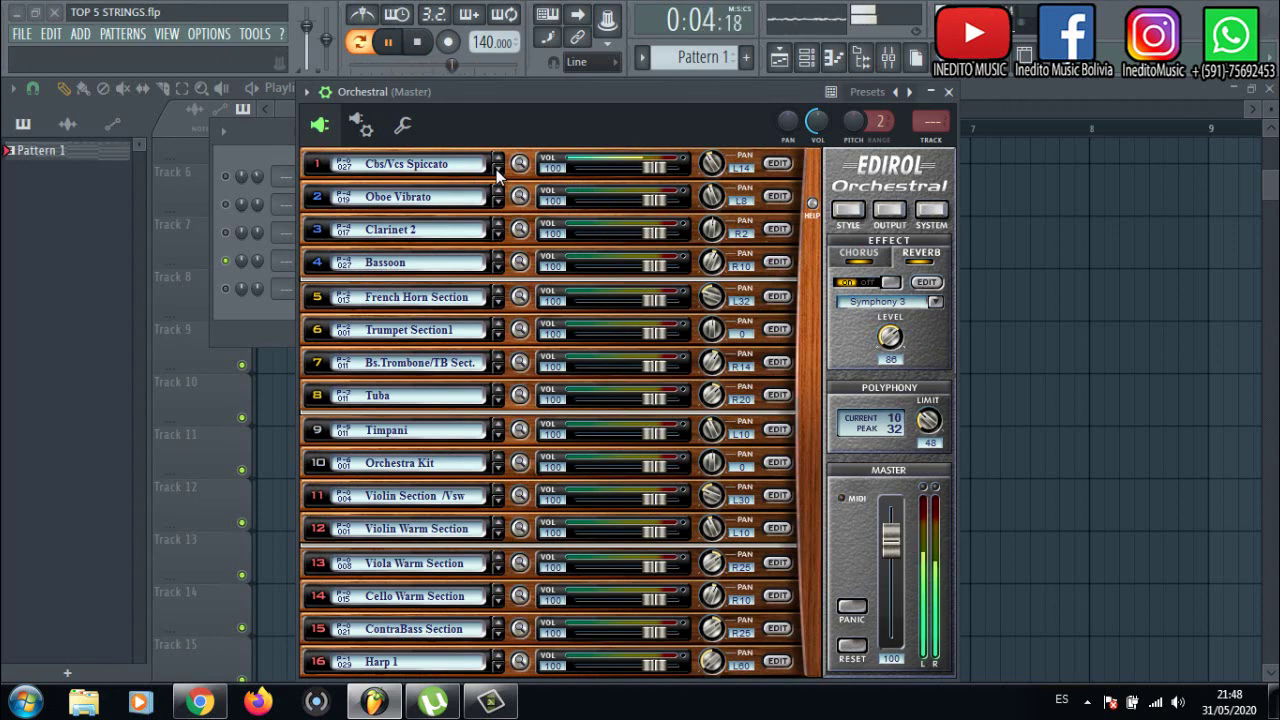
click(497, 171)
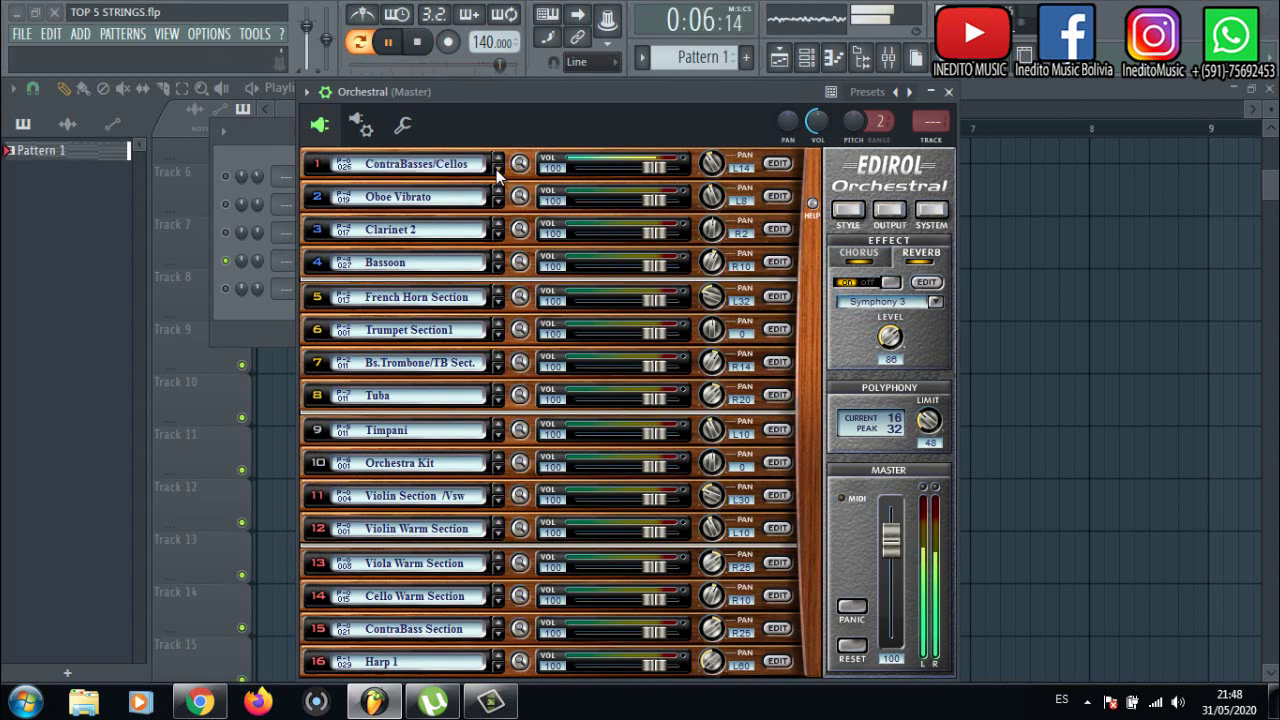
click(948, 91)
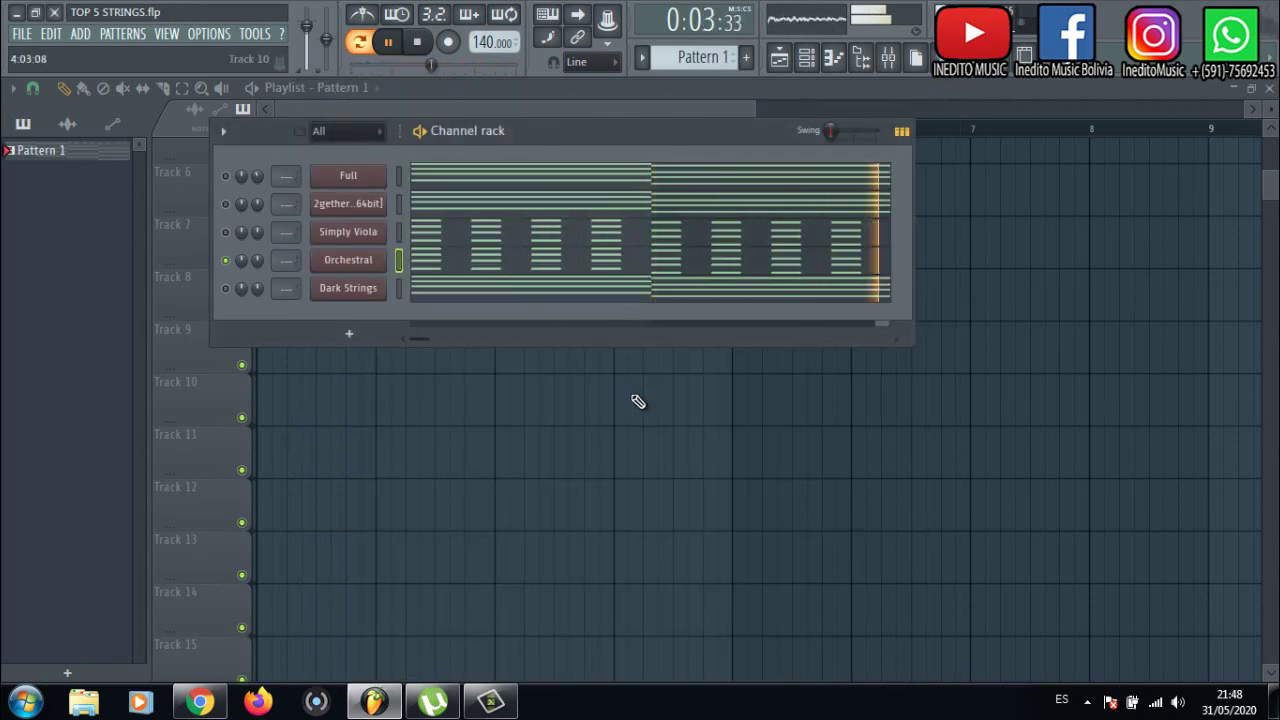
key(space)
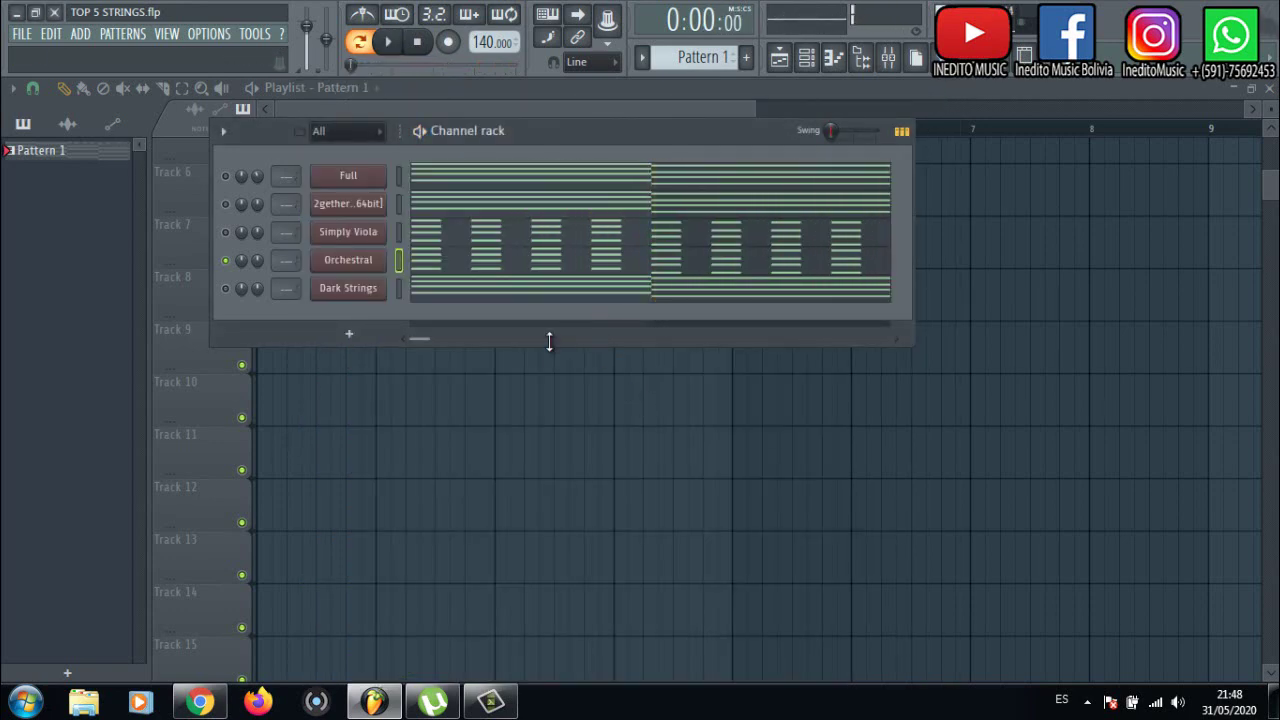
Reopen the Orchestral window nearer the screen's upper edge and set its effect Level to 83
click(348, 260)
drag(572, 97, 488, 79)
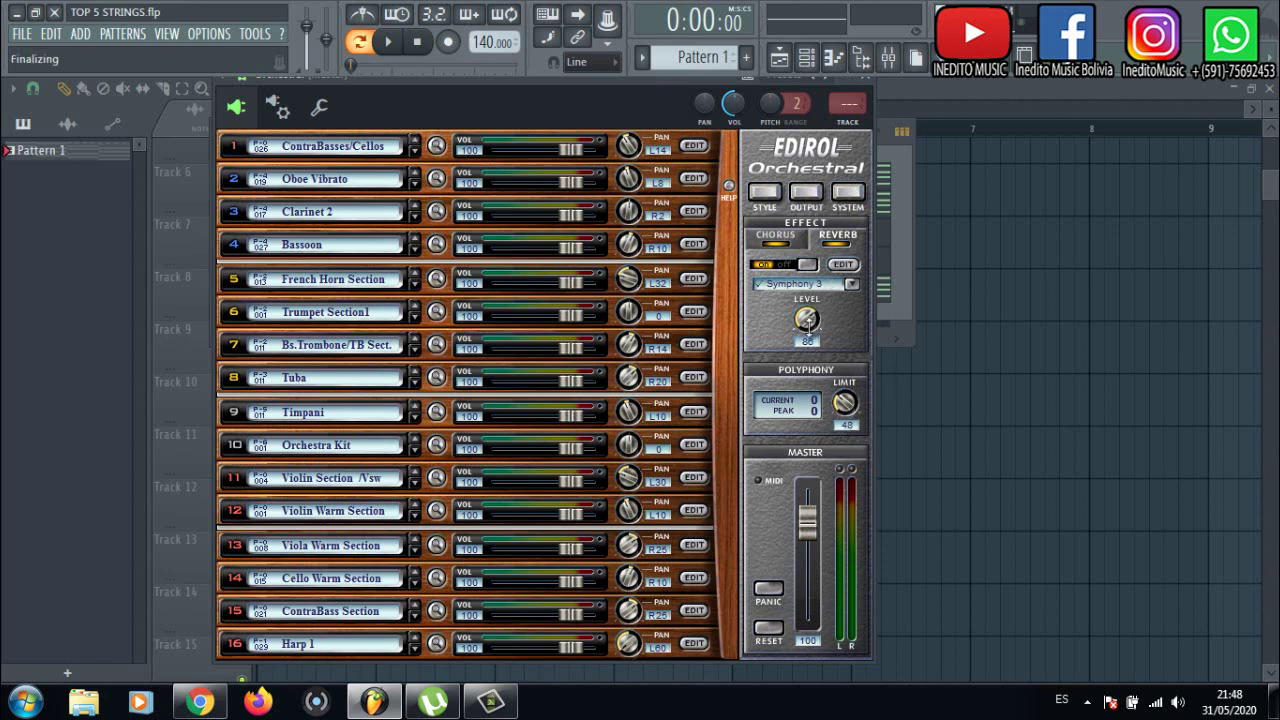
mouse_move(808, 320)
mouse_down()
mouse_move(800, 258)
mouse_move(820, 250)
mouse_move(820, 384)
mouse_move(810, 342)
mouse_move(808, 375)
mouse_move(811, 266)
mouse_move(808, 318)
mouse_up()
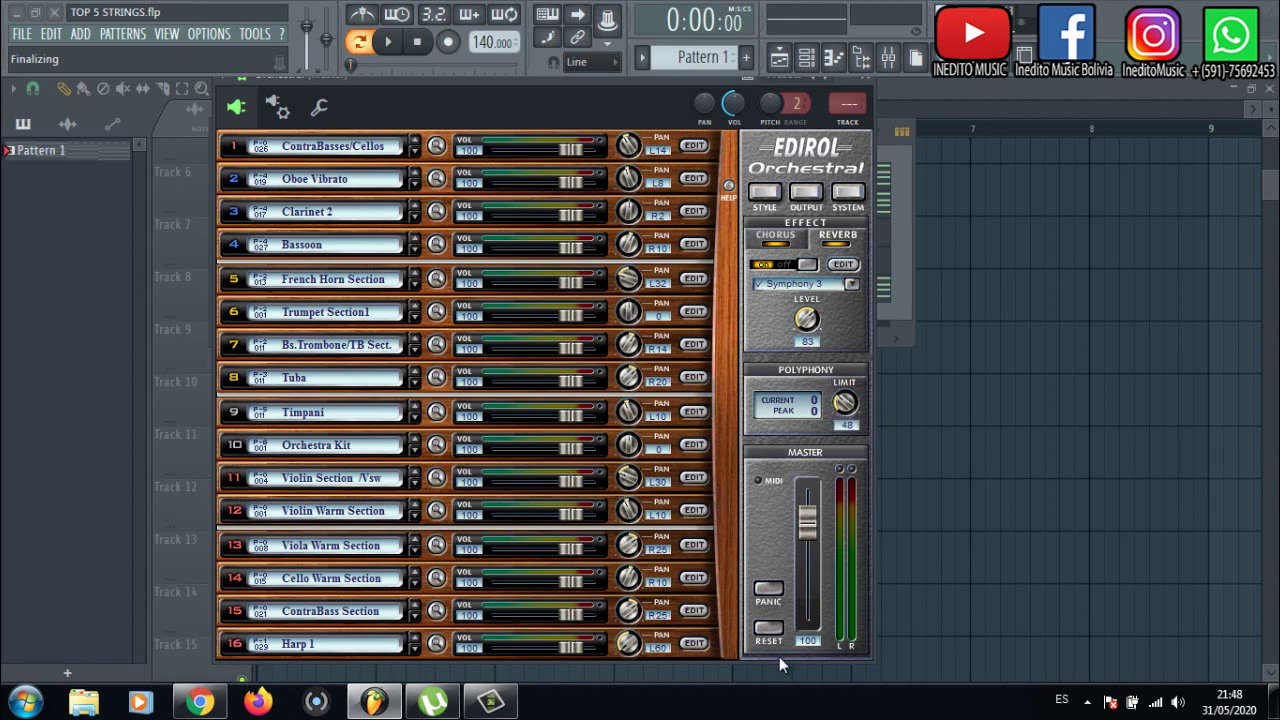
Browse part 1's tone categories down to the Trumpet Section tones in Brass Sections, then close Orchestral
click(390, 151)
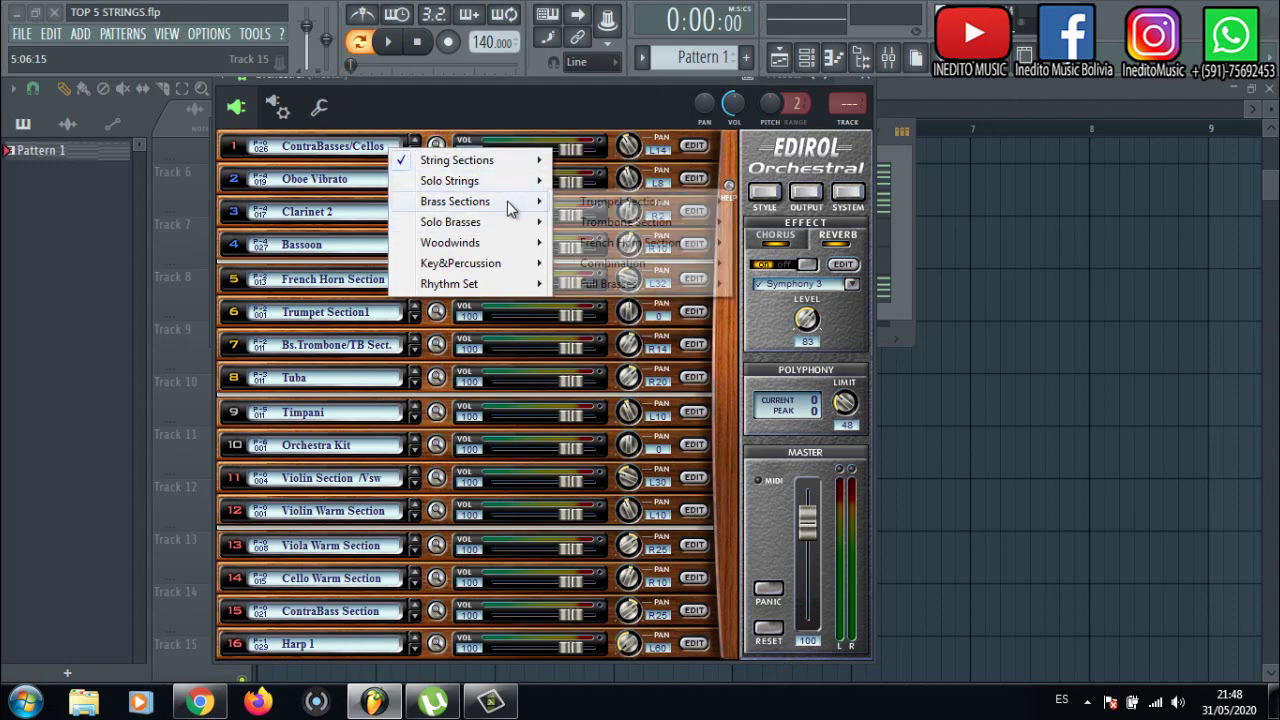
mouse_move(509, 203)
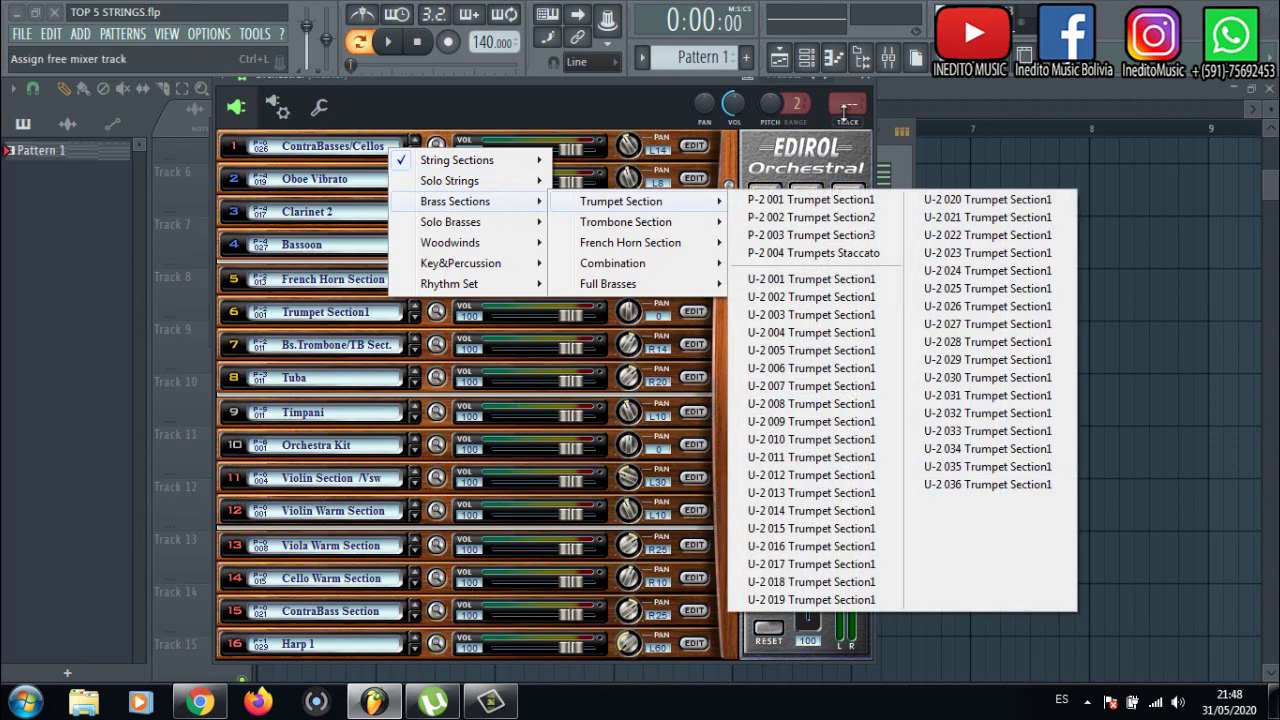
click(868, 80)
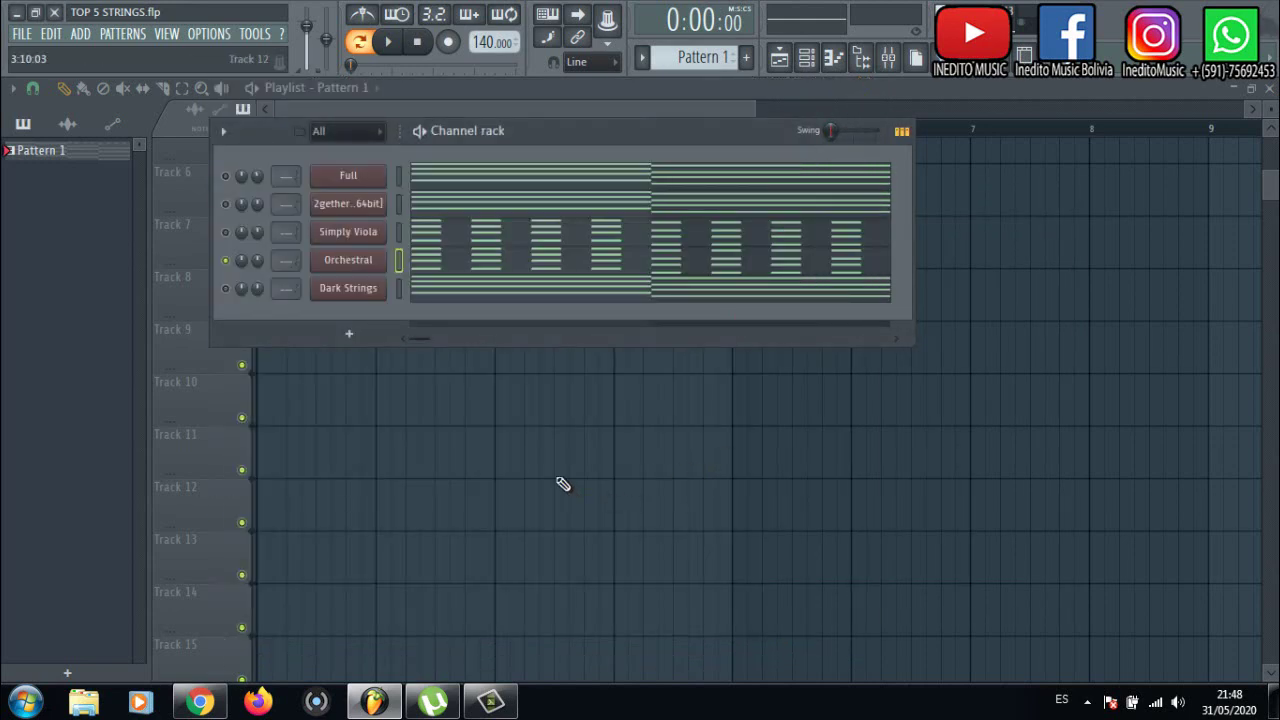
Solo the Dark Strings channel and open its Orpheus window over the upper part of the playlist
right_click(227, 289)
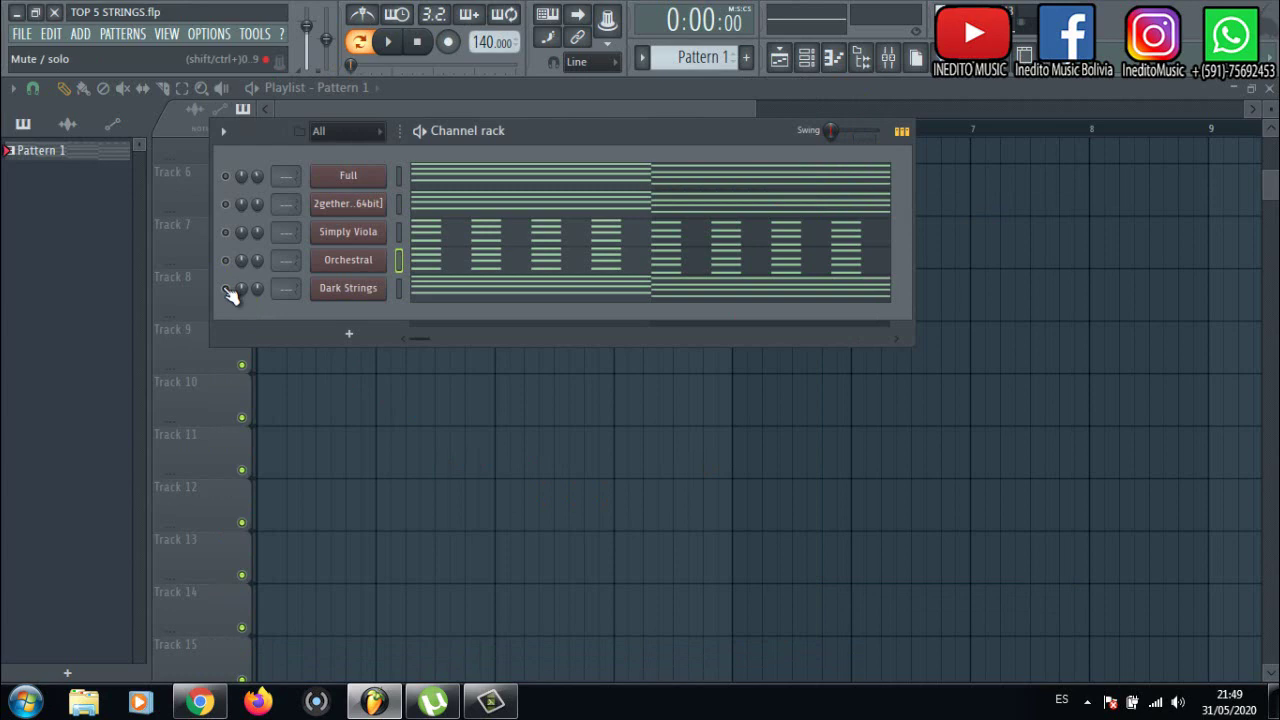
click(348, 288)
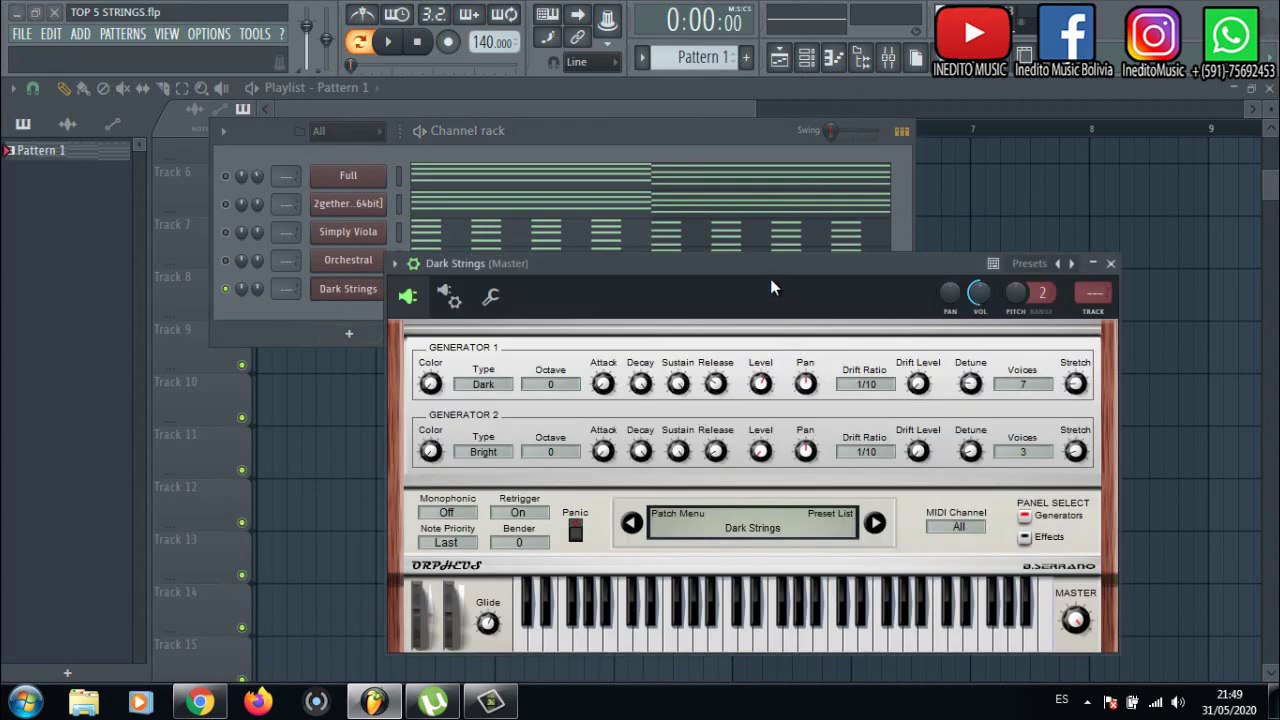
drag(770, 287, 625, 138)
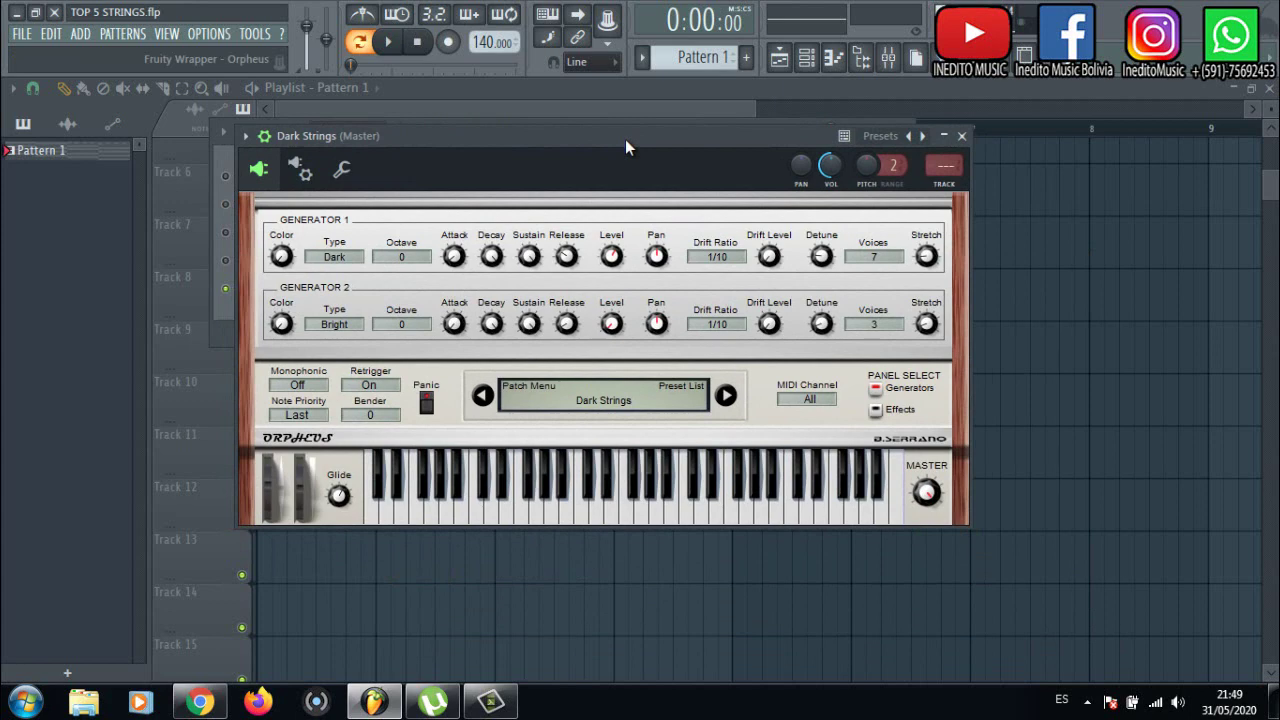
drag(626, 141, 595, 129)
Play the pattern with the Dark Strings preset, adjust the Orpheus window's position slightly and stop playback
key(space)
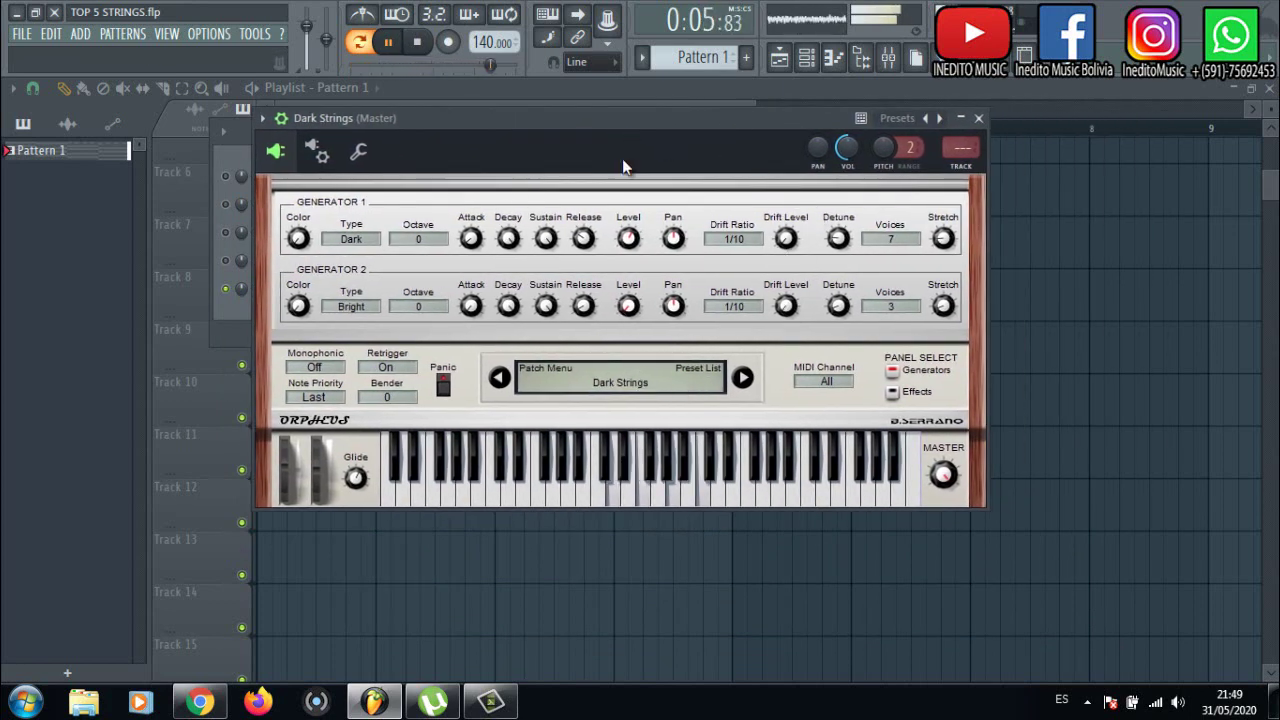
mouse_move(592, 130)
mouse_down()
mouse_move(791, 168)
mouse_move(608, 119)
mouse_move(576, 124)
mouse_up()
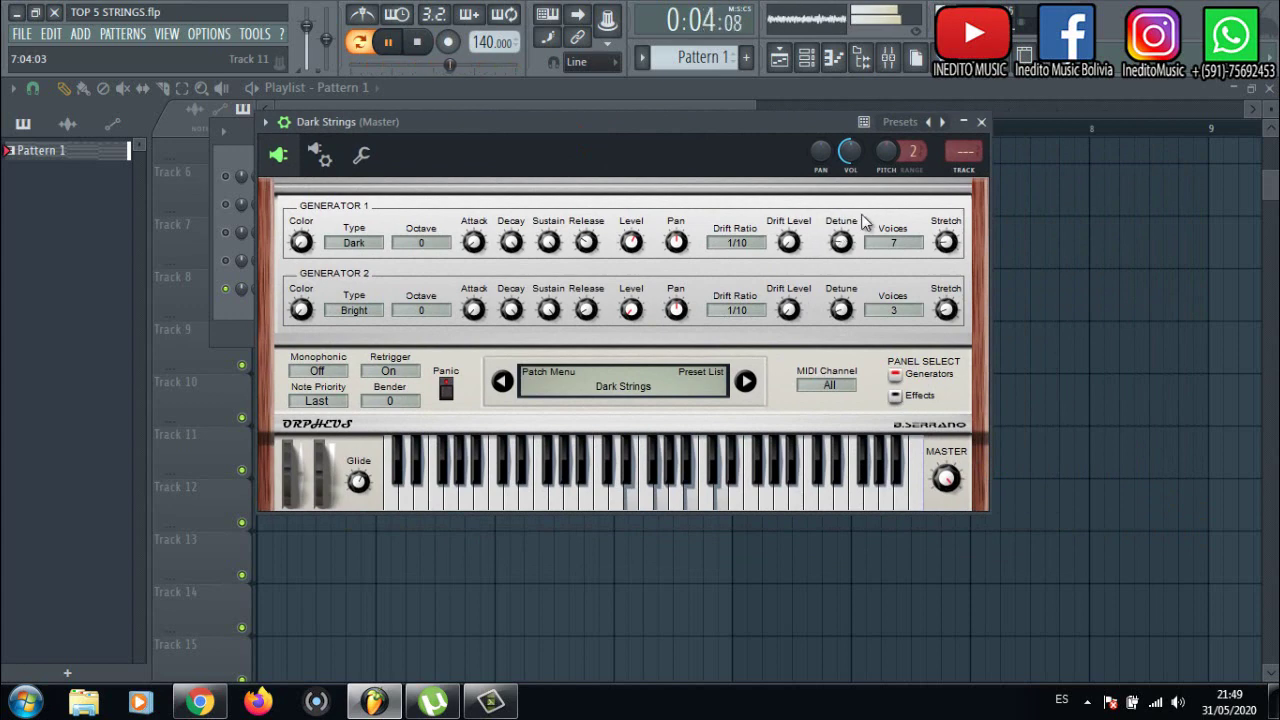
key(space)
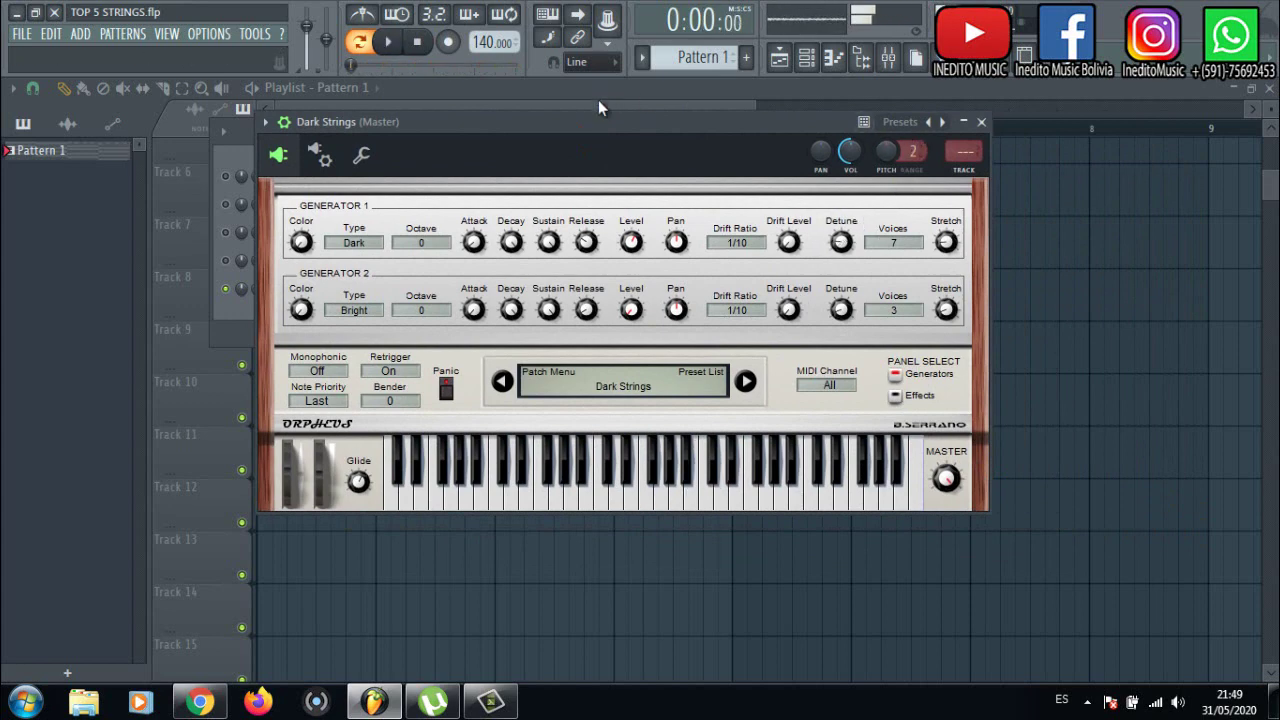
Load the Strings preset in Orpheus and start playing the pattern
right_click(928, 124)
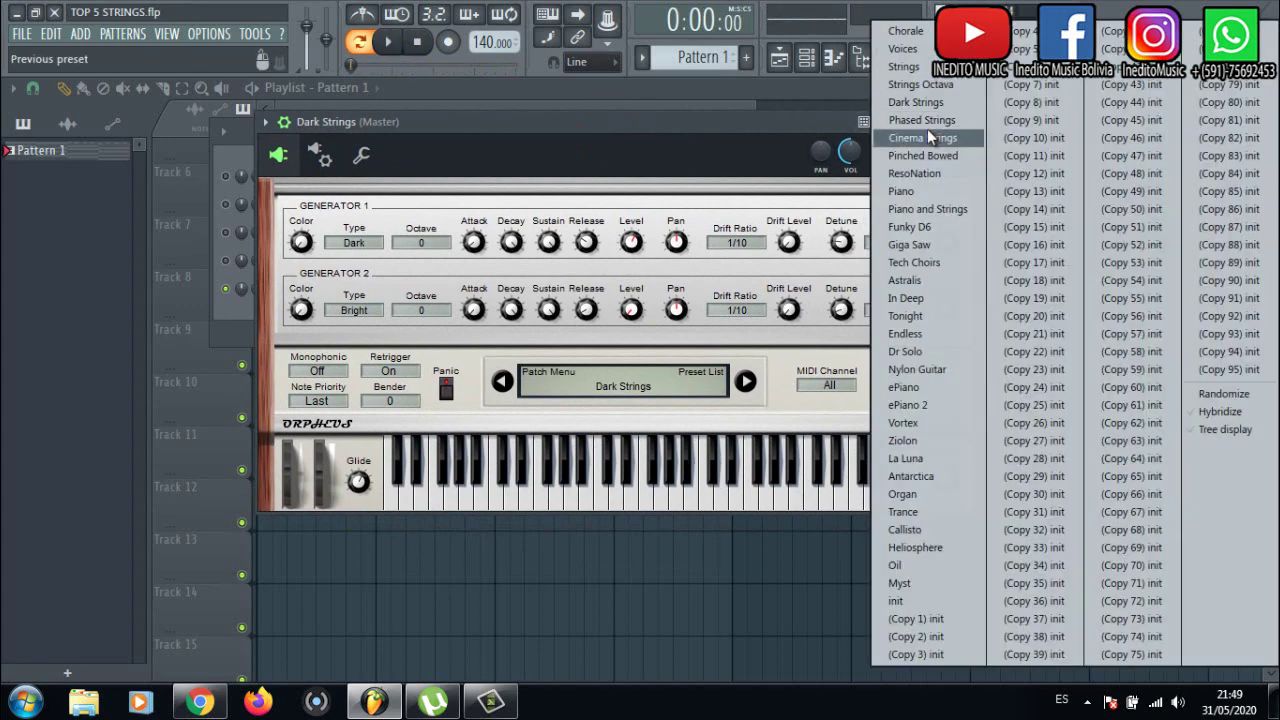
click(905, 66)
click(392, 44)
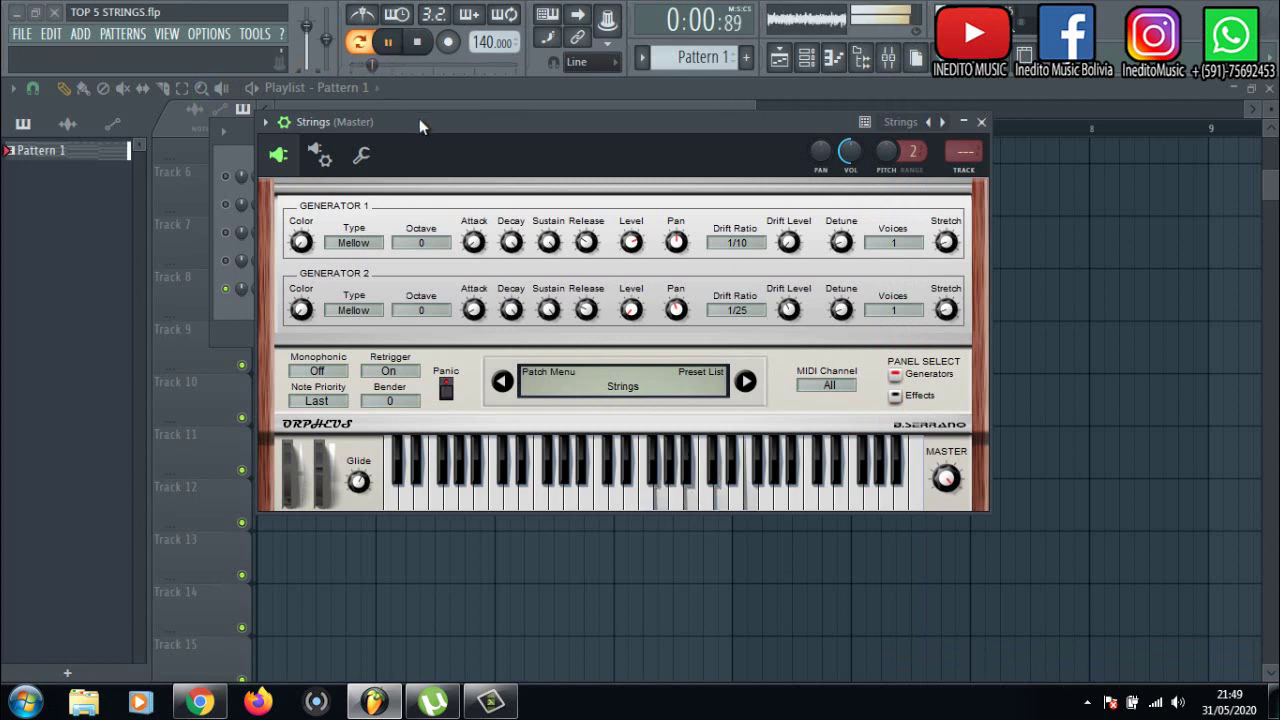
Audition the following Orpheus presets in order, from Strings Octava through Dark Strings, Phased Strings and Cinema Strings to Pinched Bowed
click(942, 122)
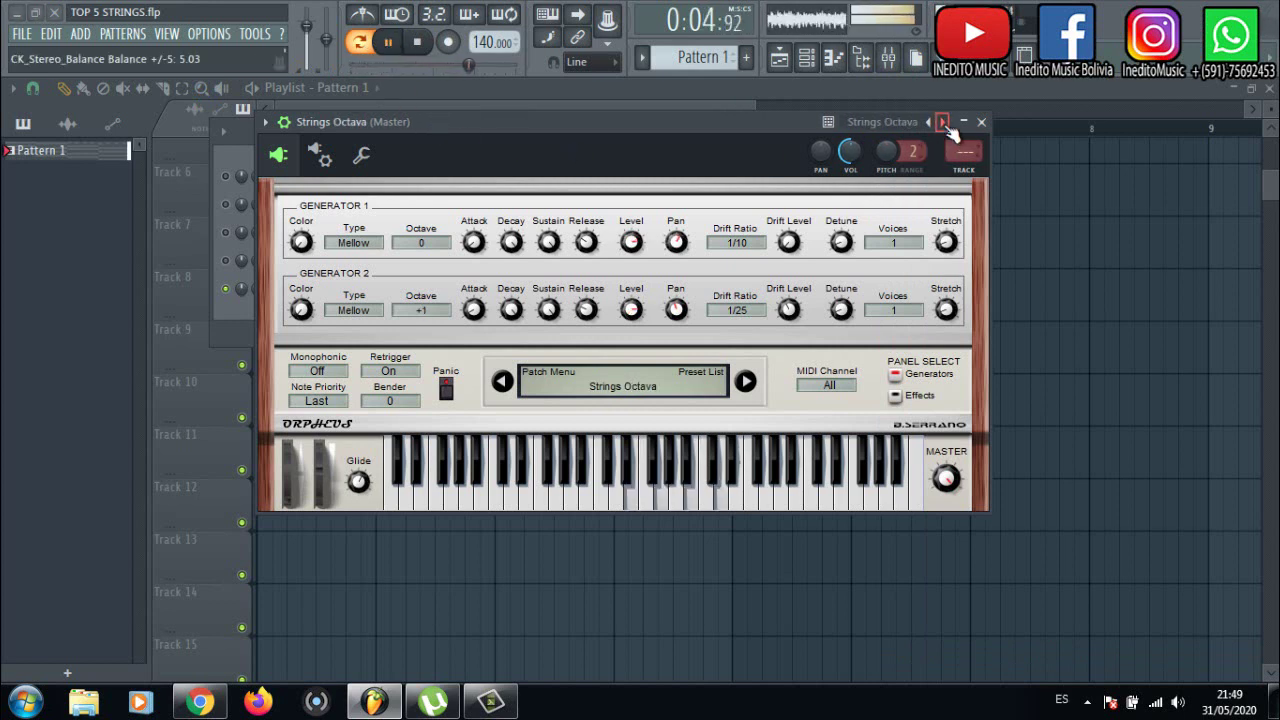
click(942, 122)
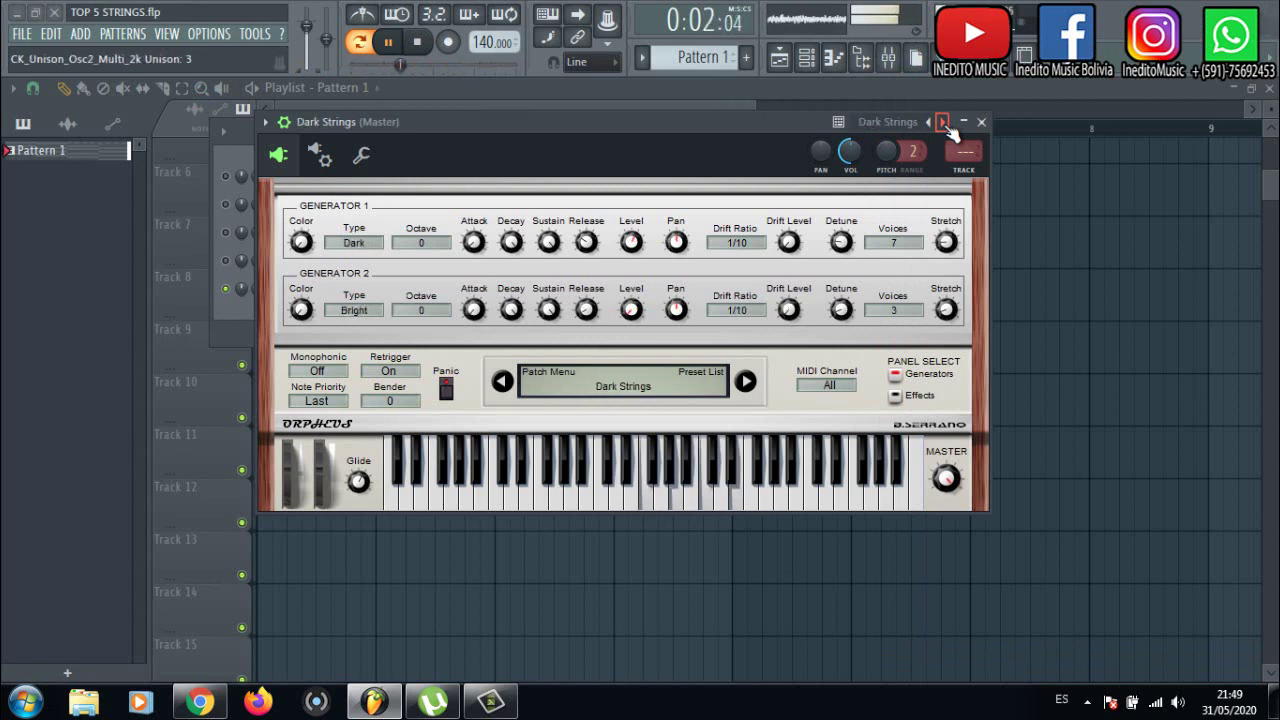
click(942, 122)
click(942, 122)
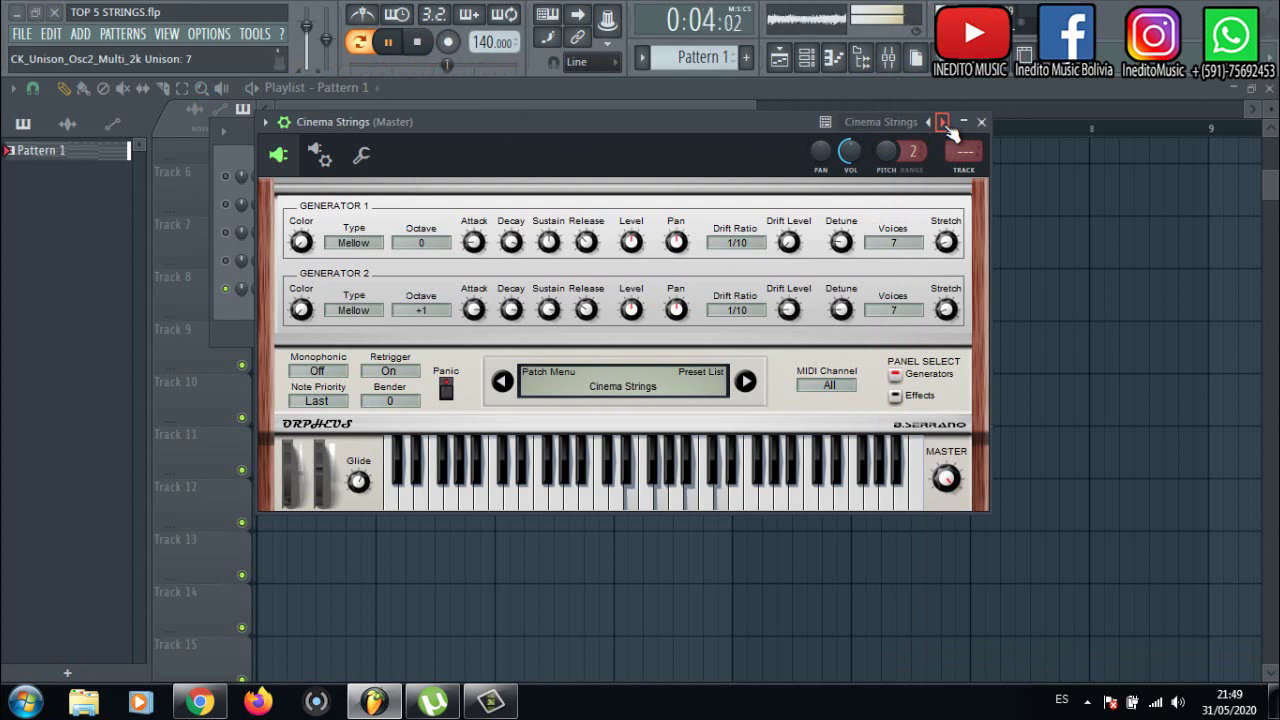
click(942, 122)
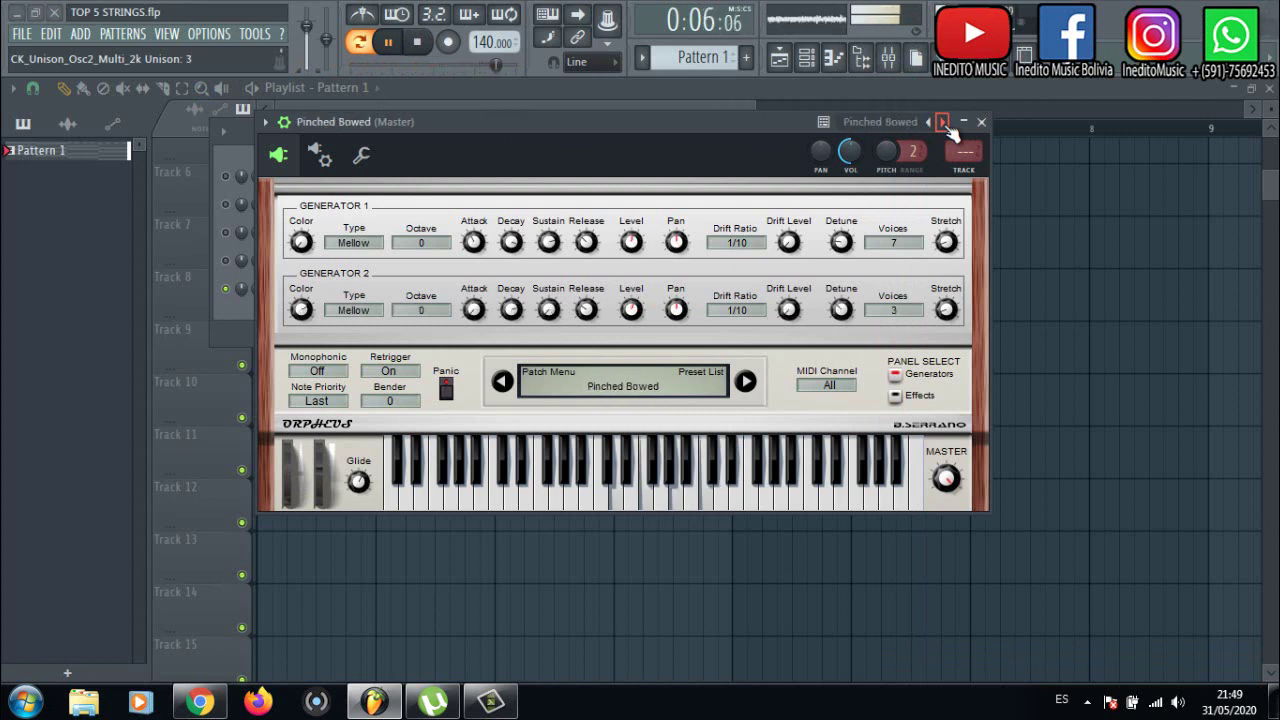
Continue through the Orpheus presets ResoNation, Piano, Piano and Strings and Funky D6 to Giga Saw
click(942, 122)
click(942, 122)
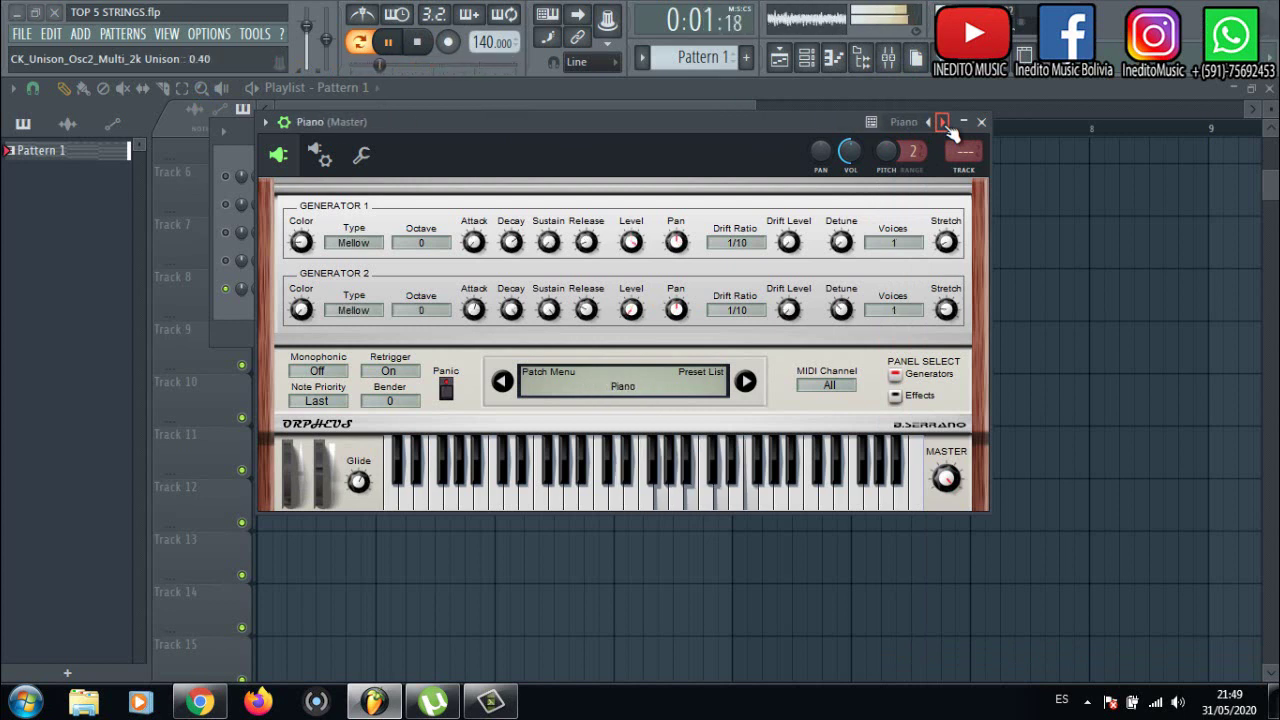
click(942, 122)
click(942, 122)
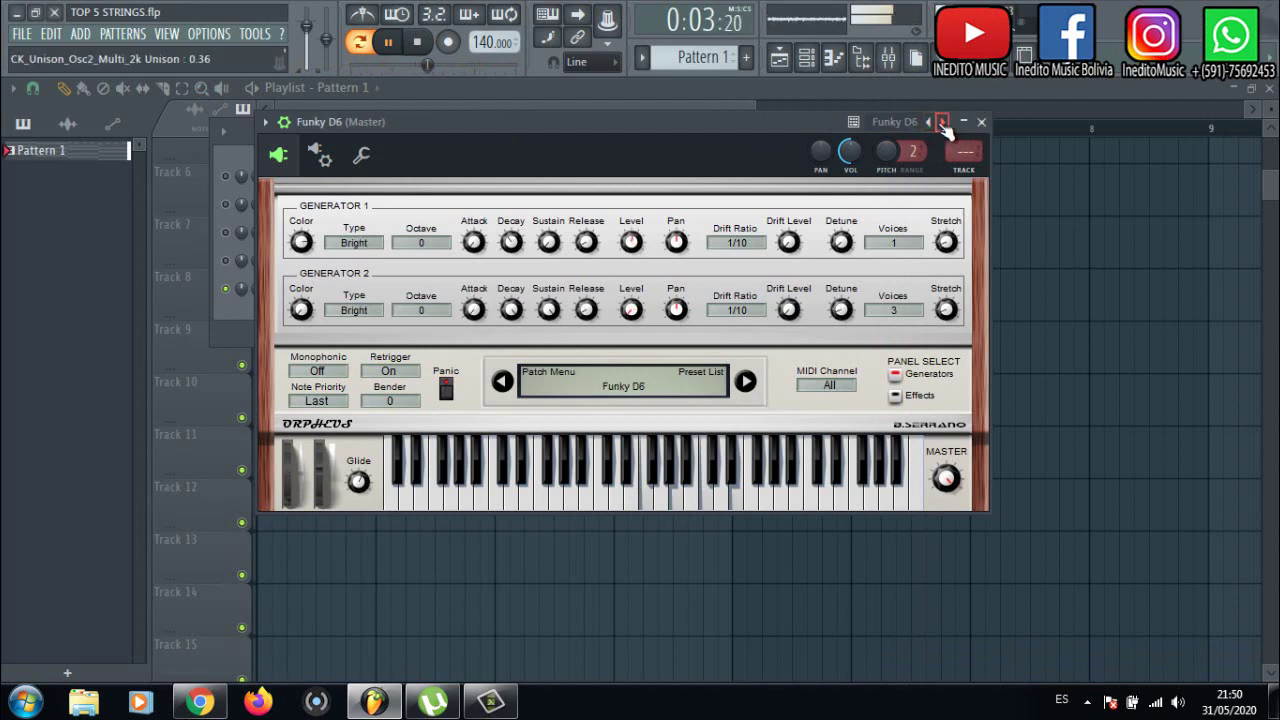
click(941, 122)
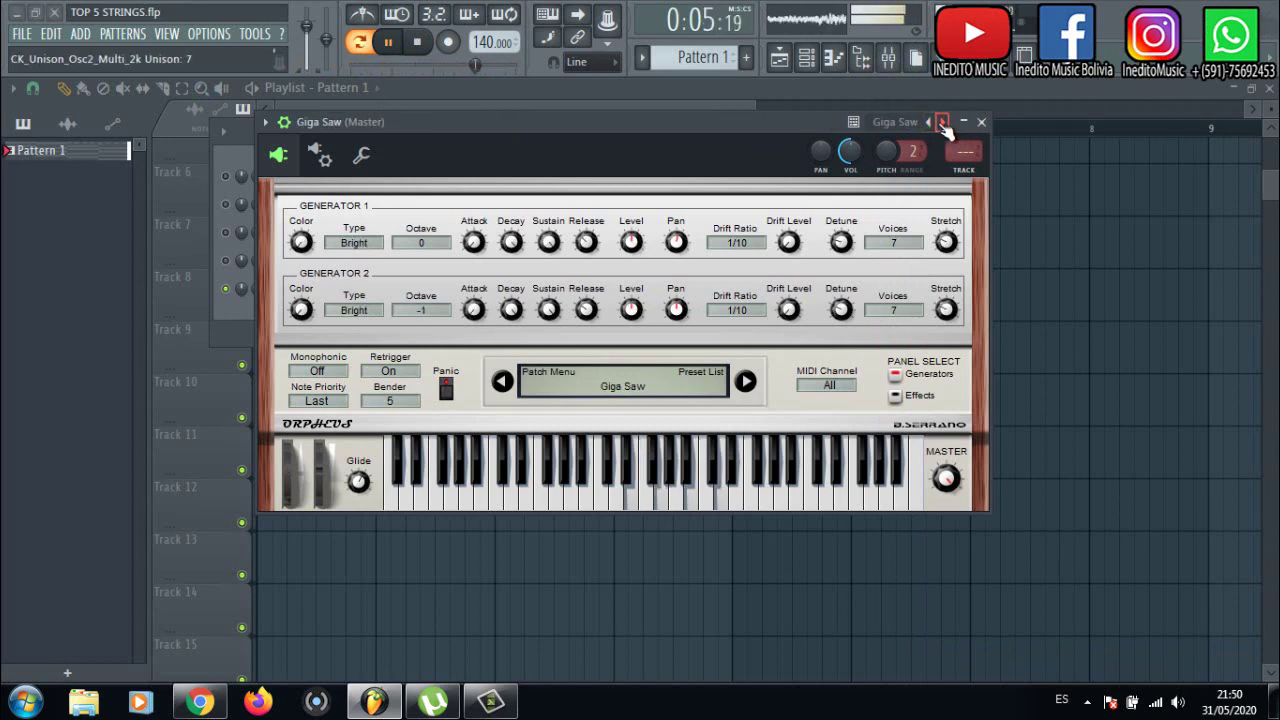
Audition the Orpheus presets ePiano 2, Vortex, Ziolon and Callisto while the pattern plays
click(896, 122)
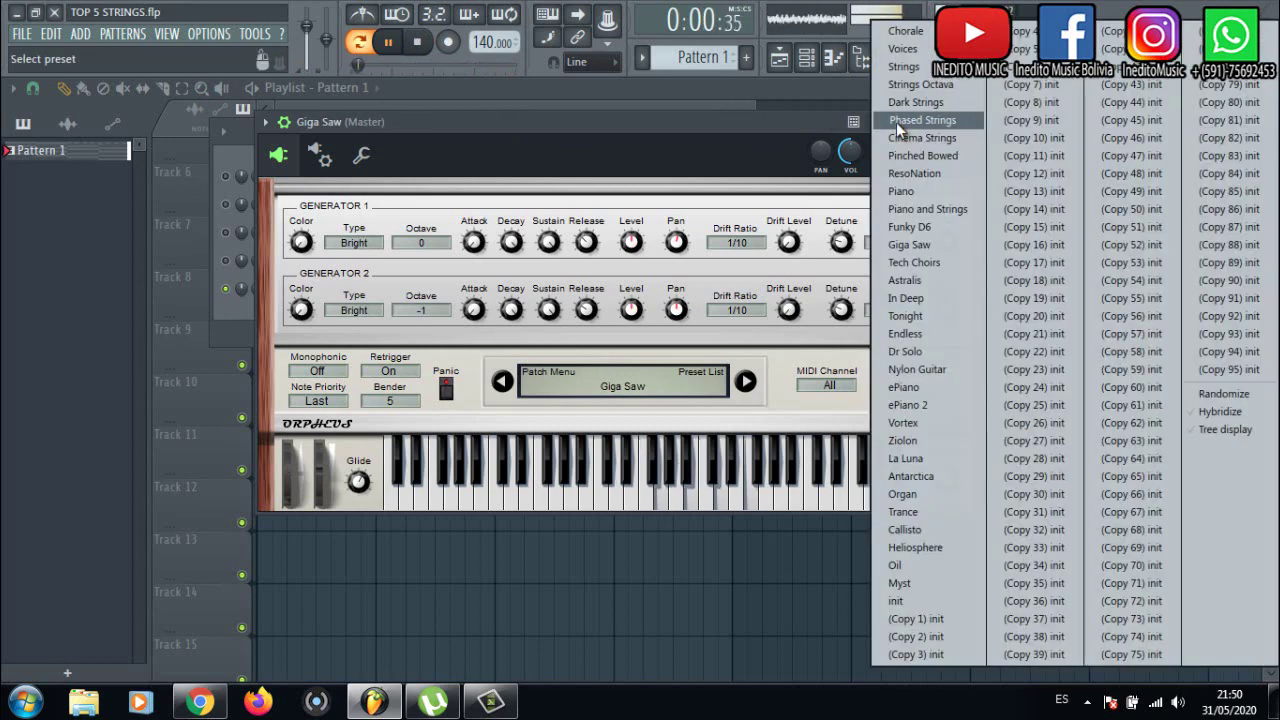
click(941, 401)
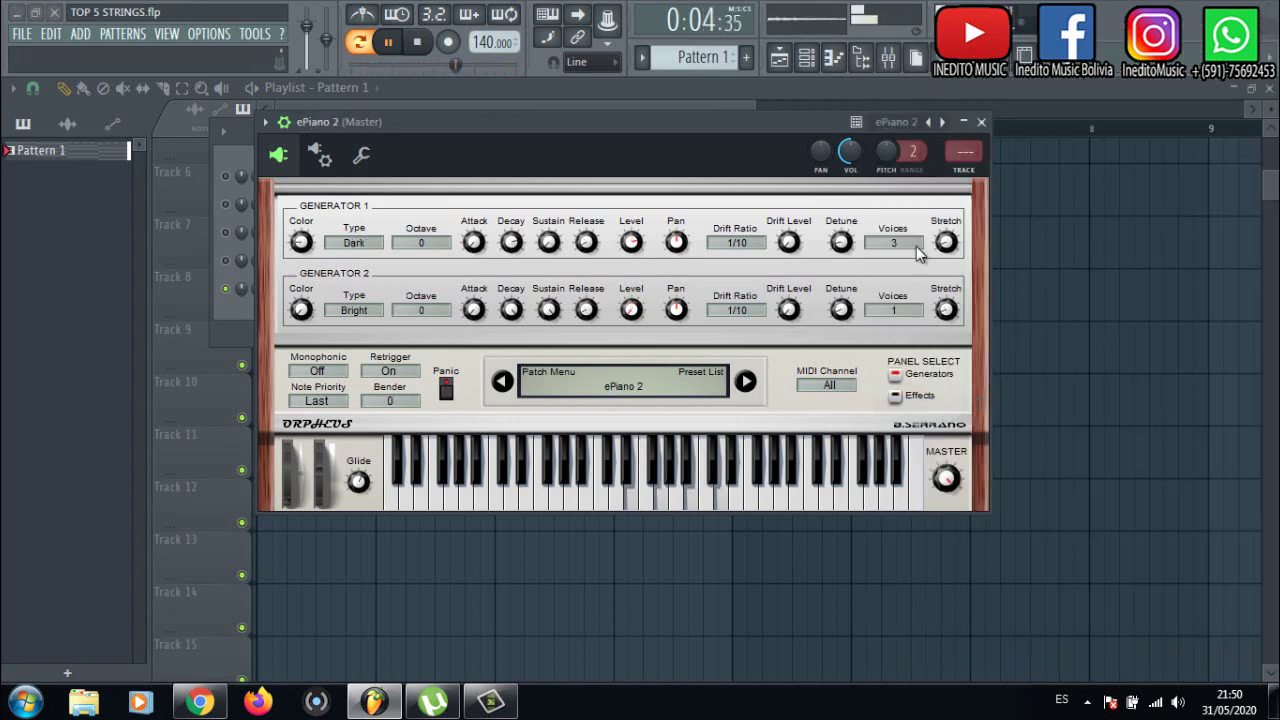
click(942, 122)
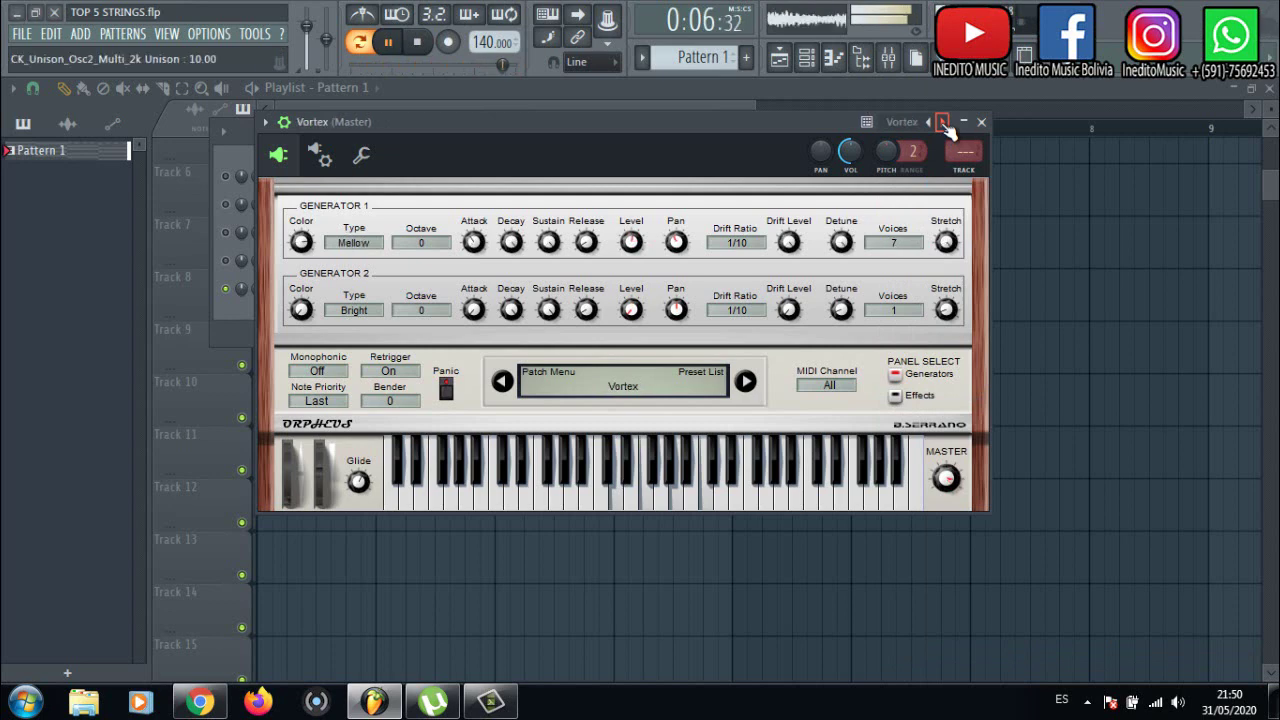
click(942, 122)
right_click(942, 122)
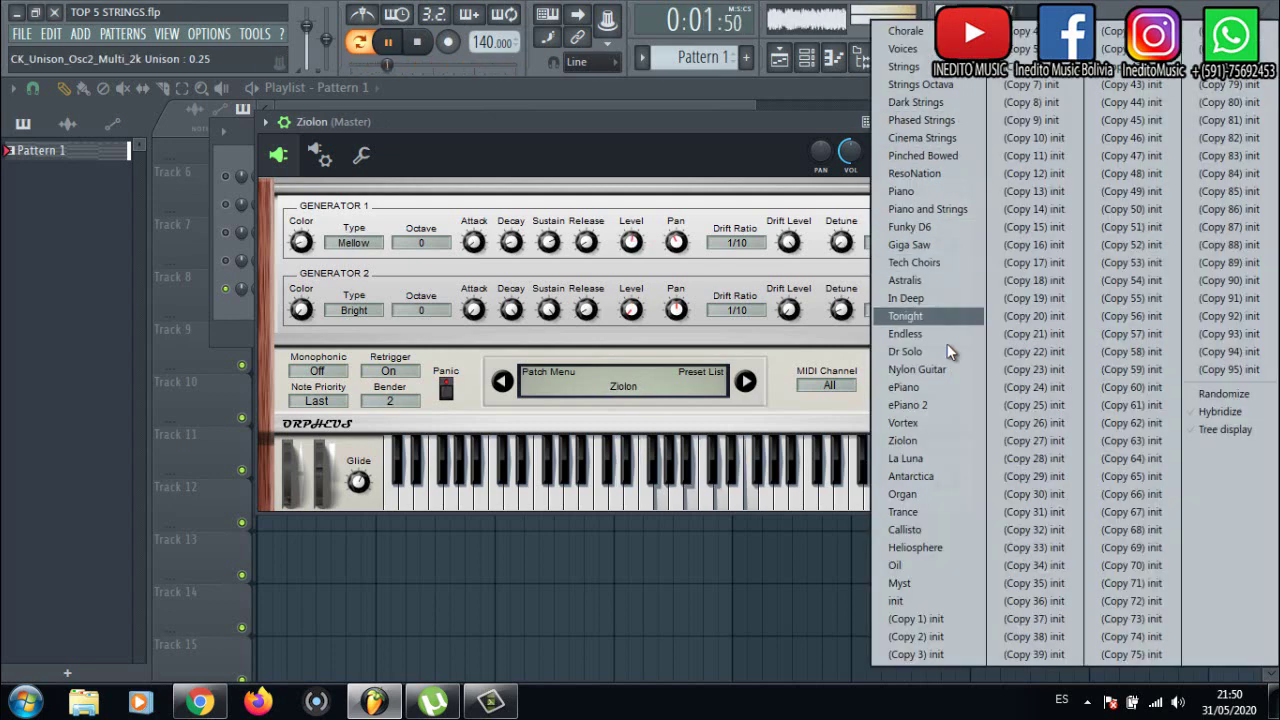
click(940, 527)
Load the Dark Strings preset in Orpheus, play the pattern with it and pause playback
right_click(942, 122)
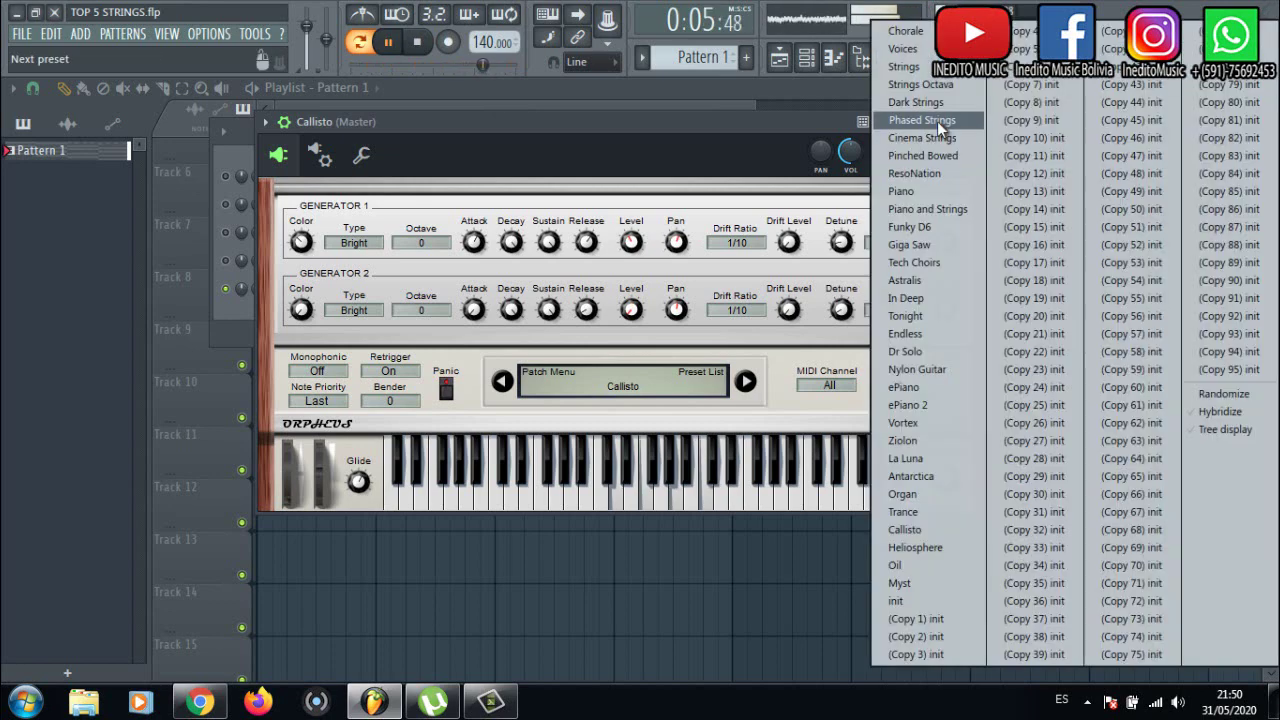
click(916, 102)
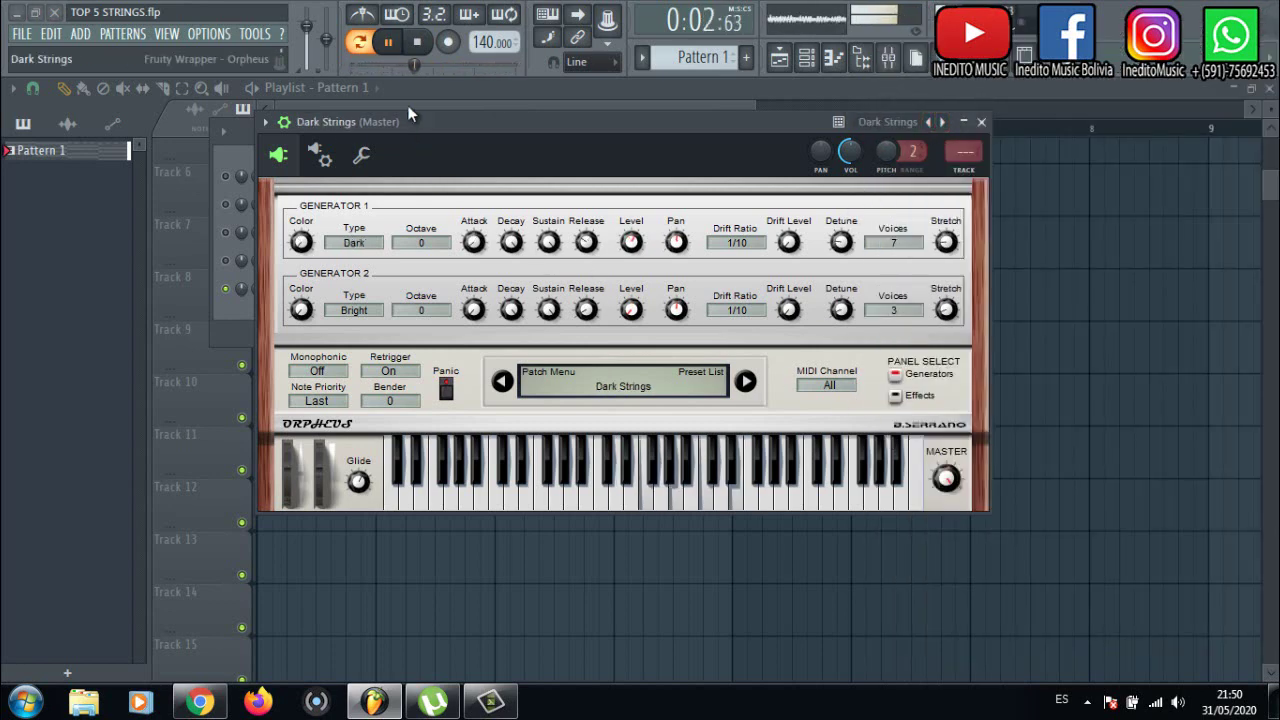
click(391, 44)
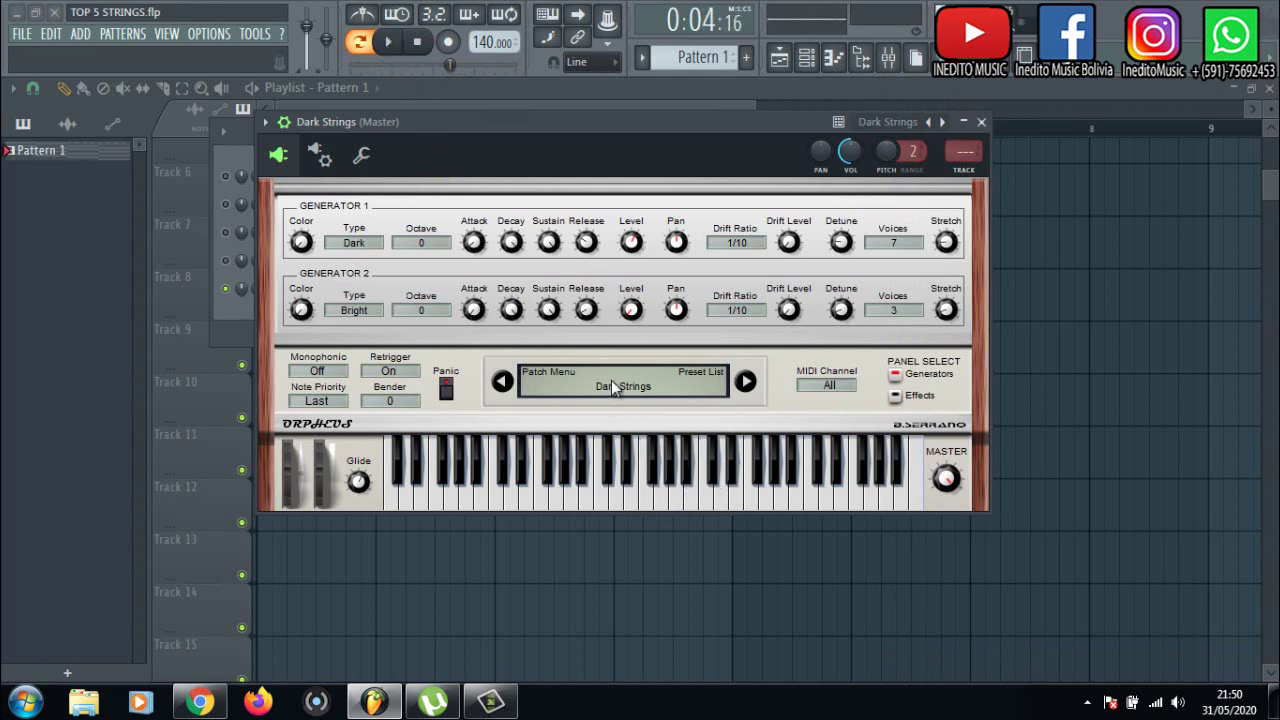
click(612, 381)
click(391, 42)
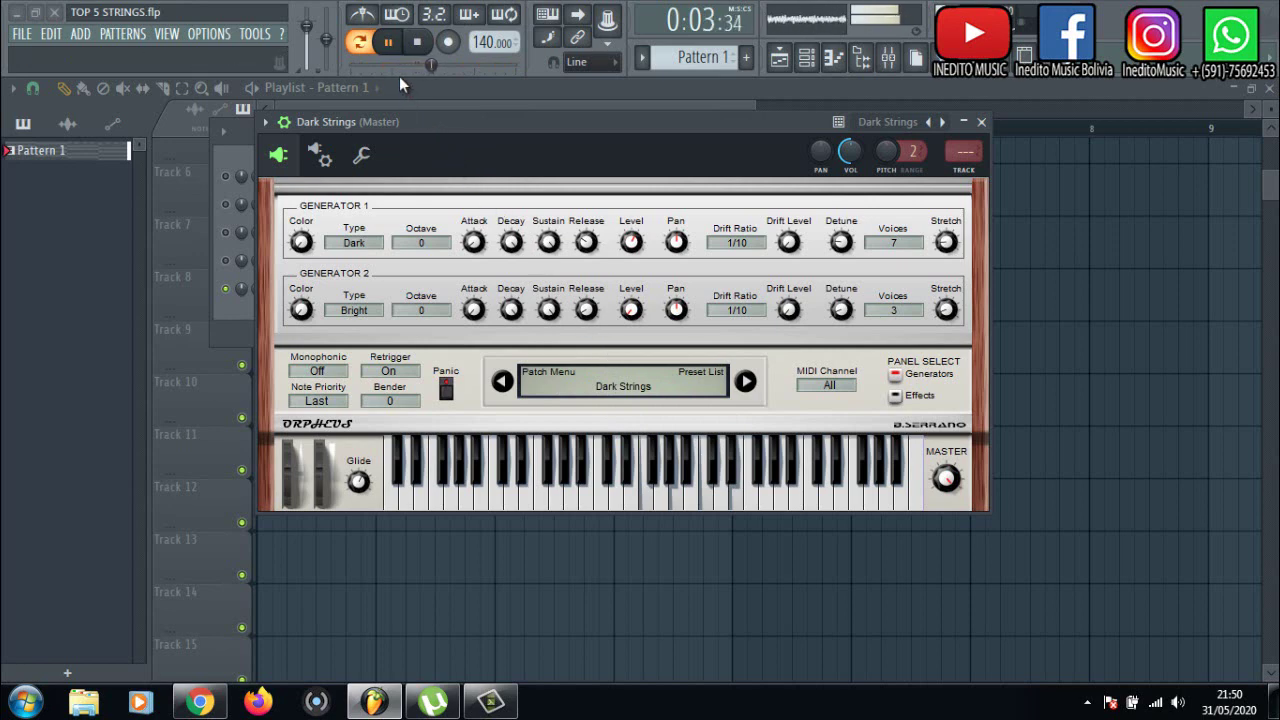
click(388, 41)
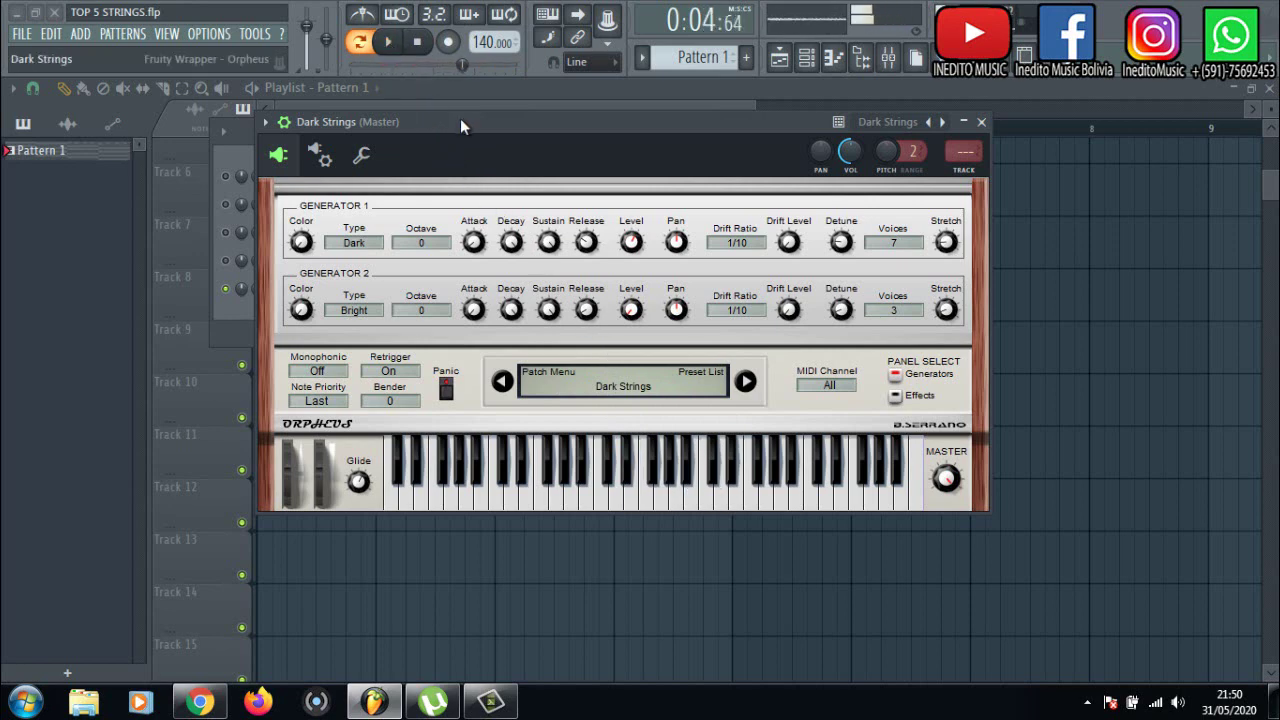
drag(461, 125, 483, 102)
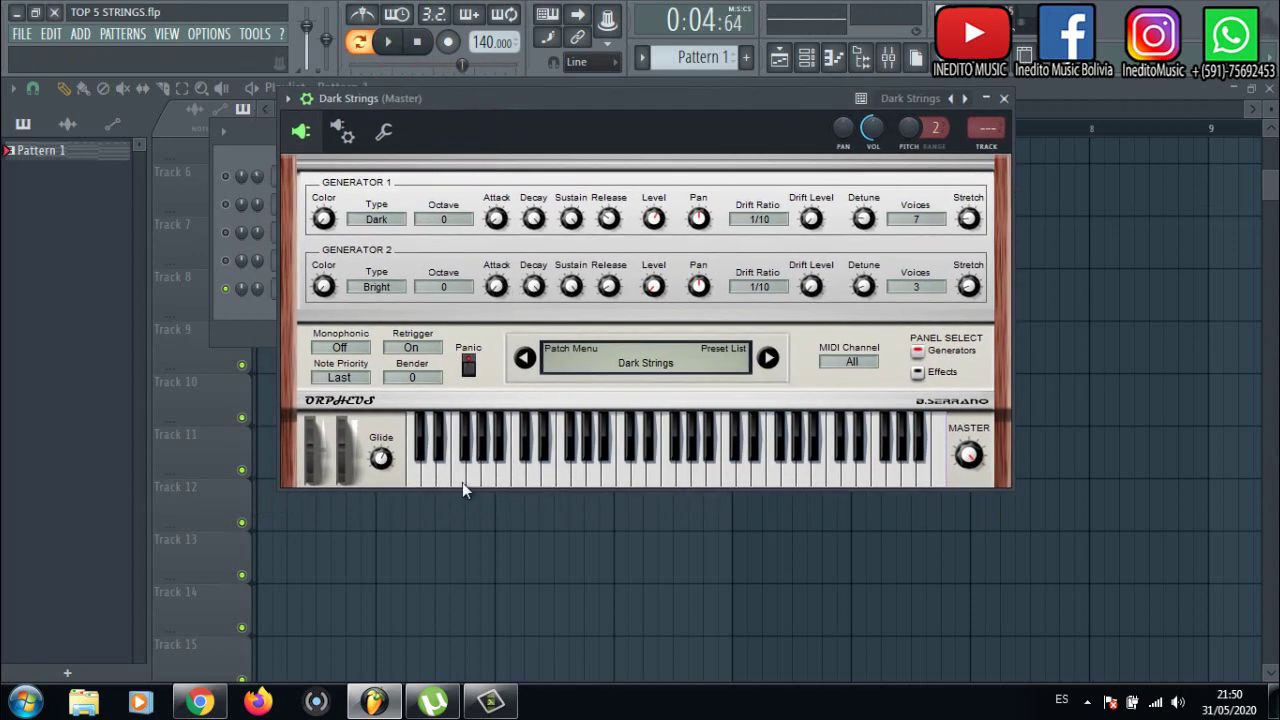
drag(571, 97, 544, 129)
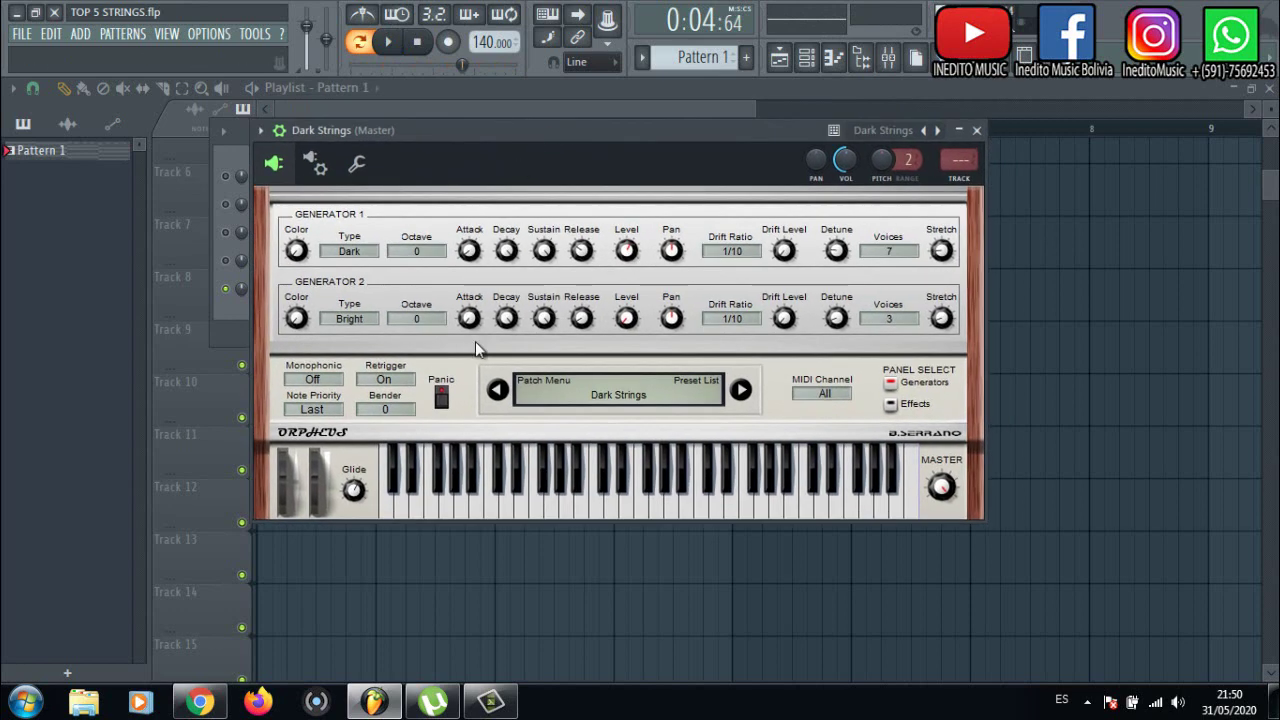
drag(651, 132, 673, 115)
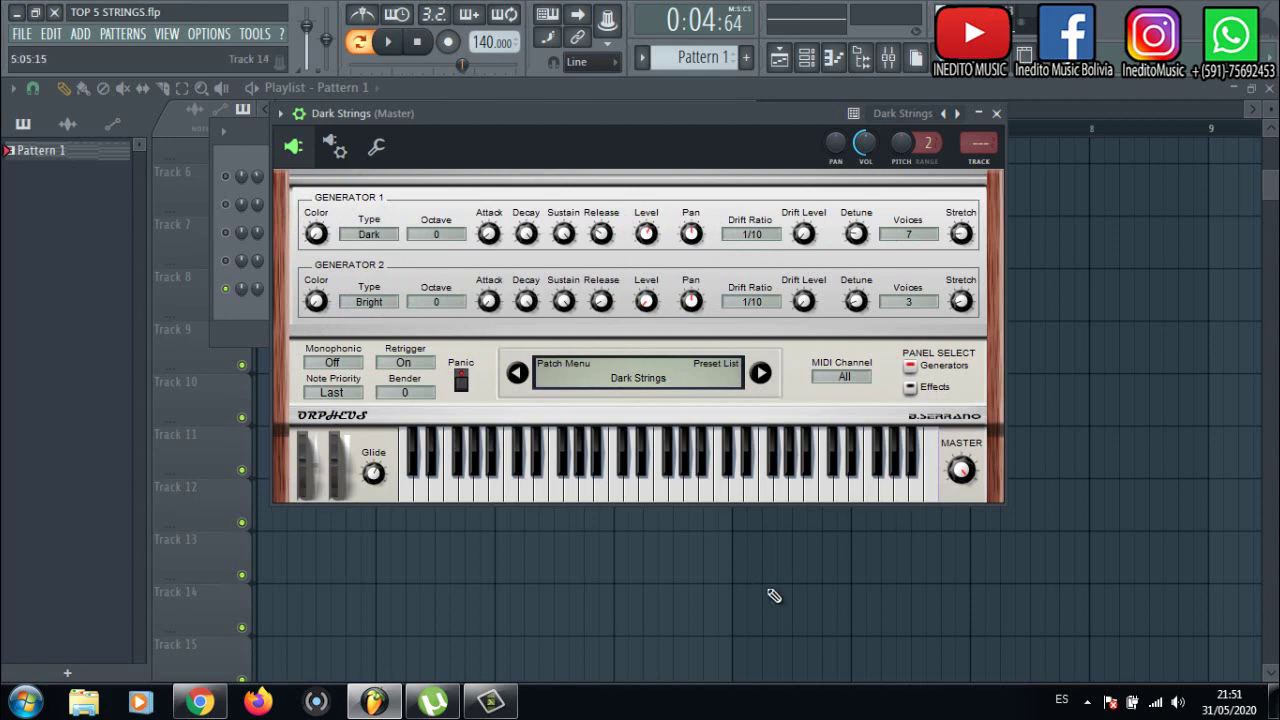
Review the Stringer, Cheeze Machine 2, DSK Strings and Edirol Orchestral plugin windows in turn, moving each clear of the channel list
drag(547, 105, 493, 280)
click(360, 179)
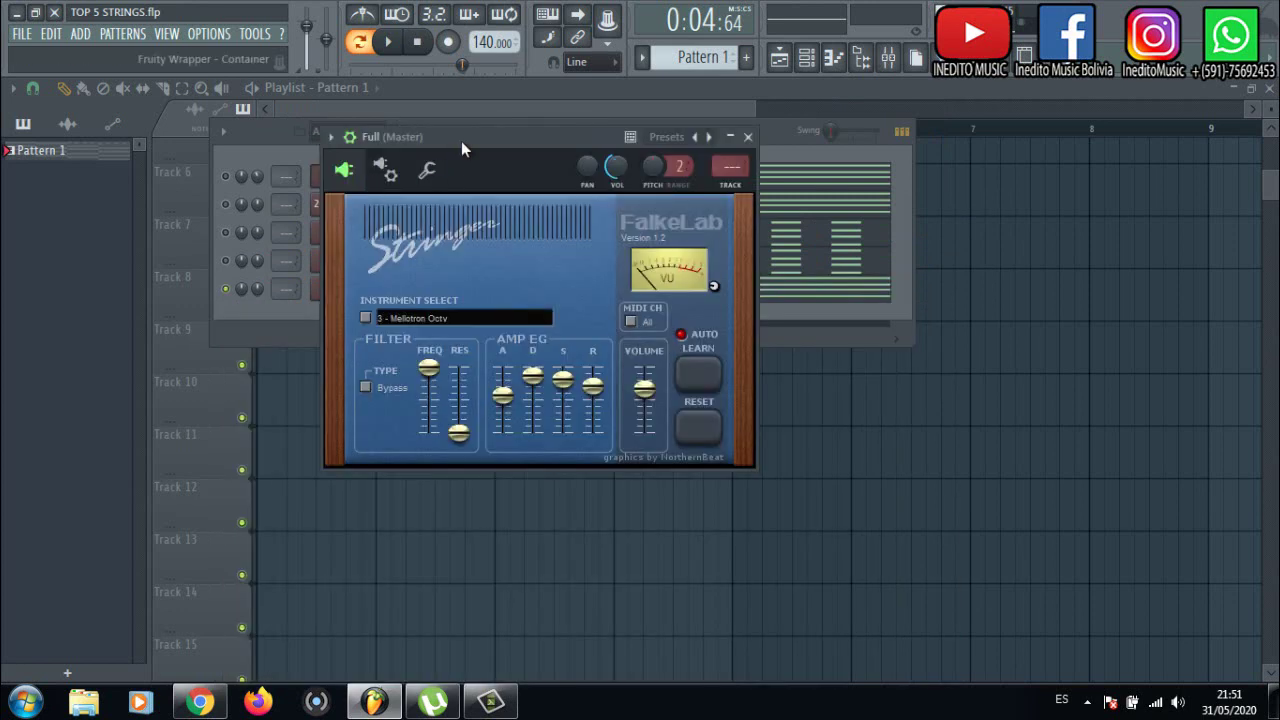
drag(461, 141, 665, 111)
click(364, 206)
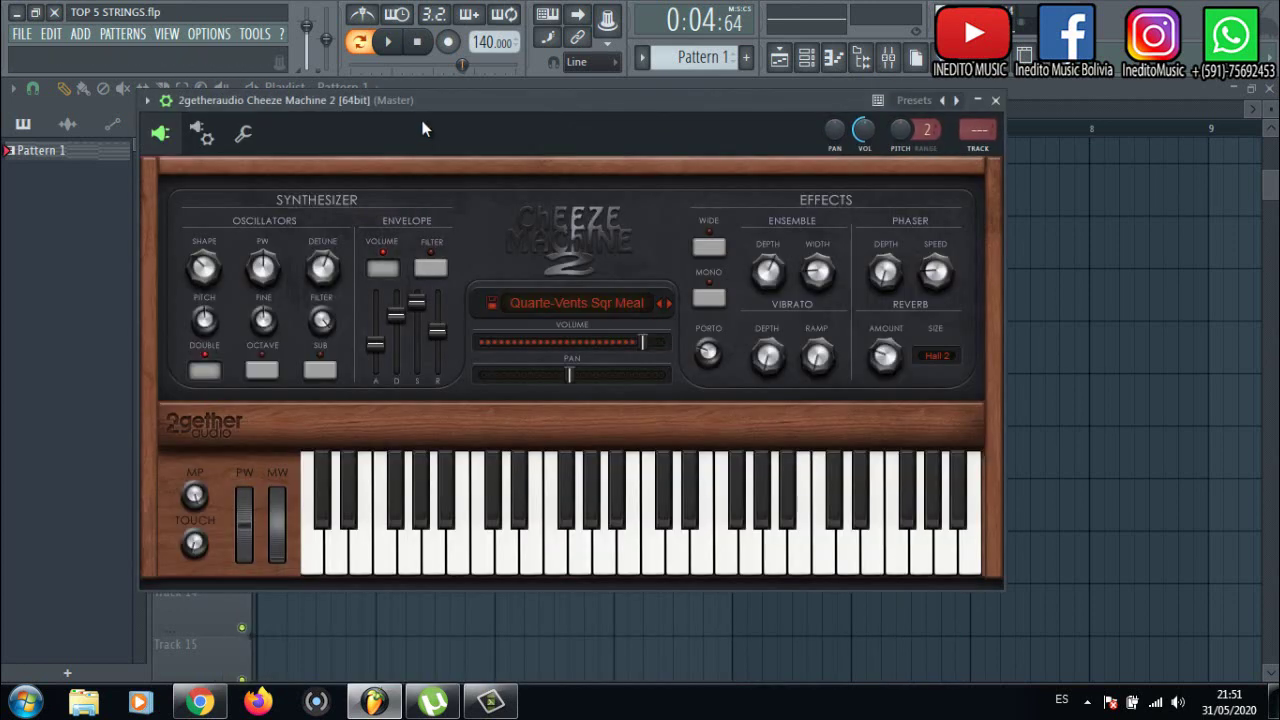
drag(436, 97, 663, 72)
click(350, 233)
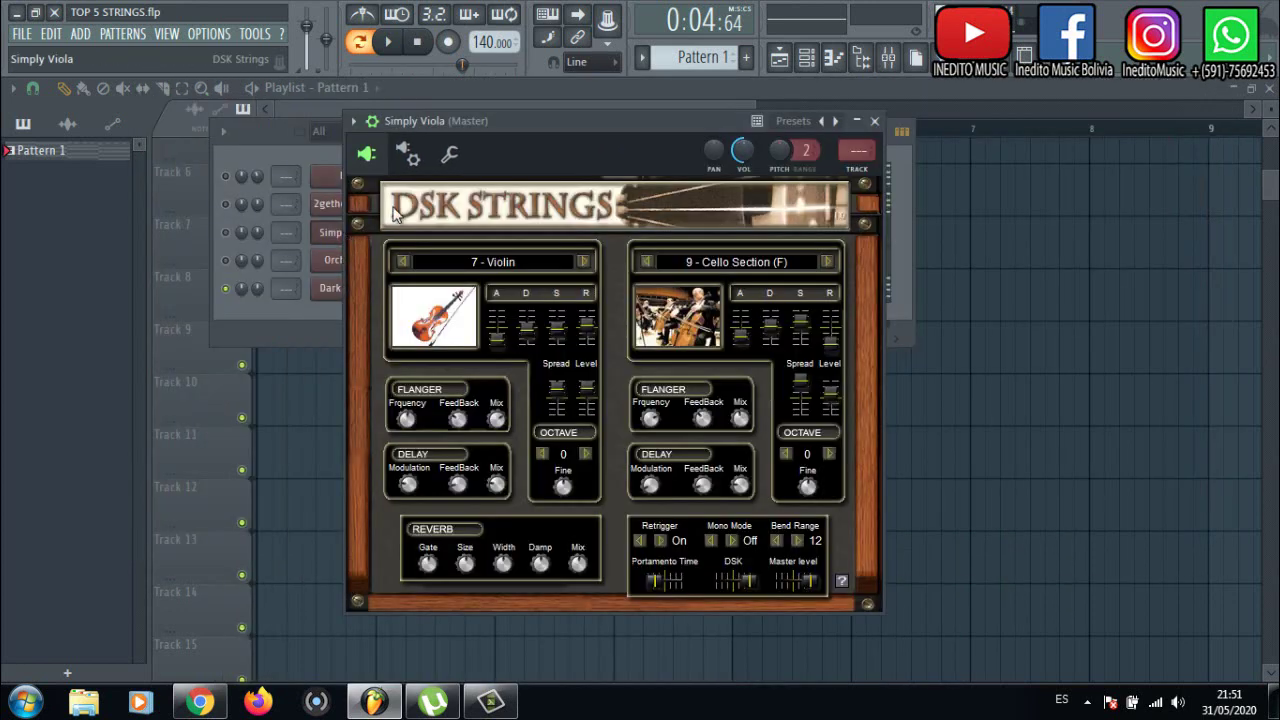
drag(508, 127, 679, 110)
click(359, 261)
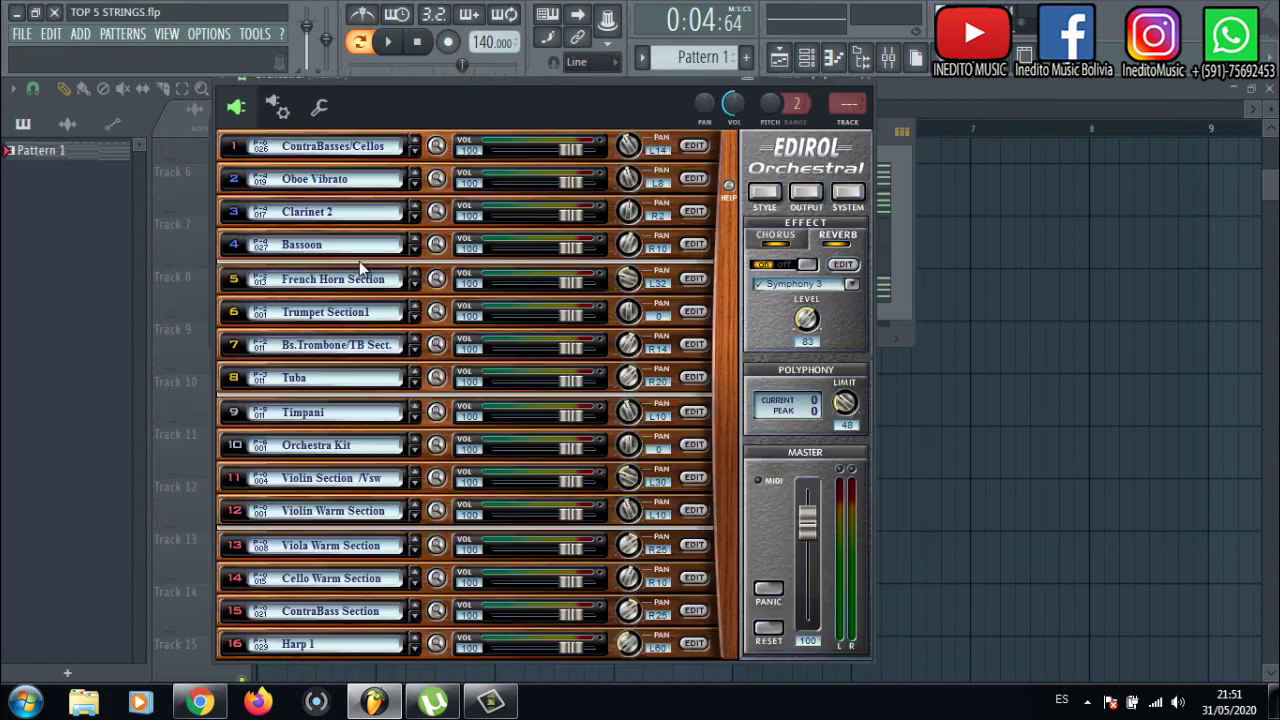
drag(442, 81, 697, 77)
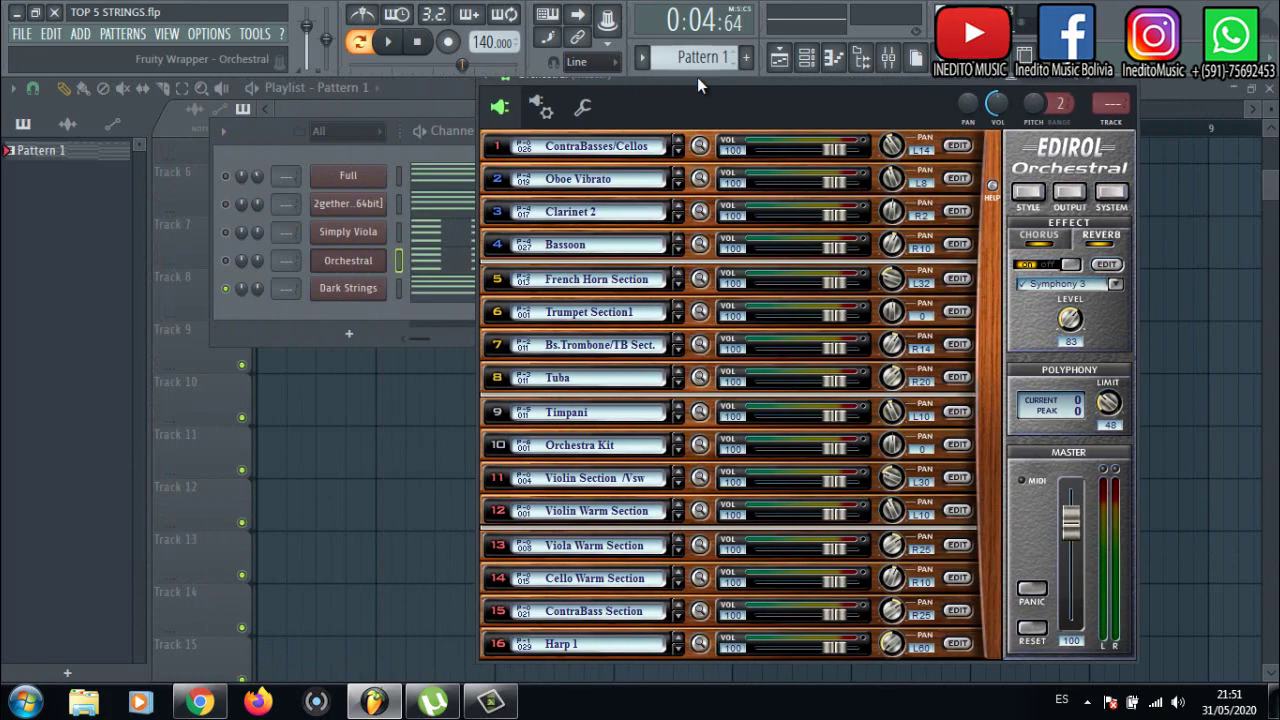
Reopen the Orpheus channel with Dark Strings, move its window into open space and start playing the pattern
click(350, 287)
drag(434, 287, 597, 155)
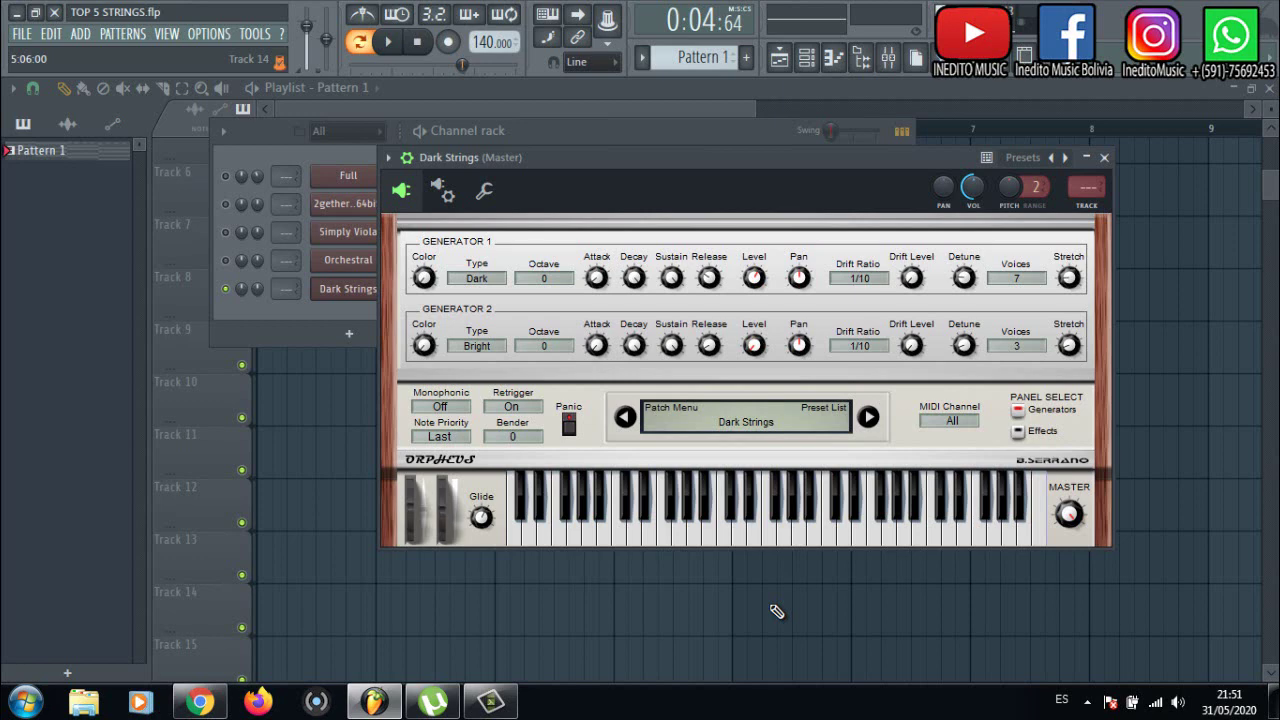
key(space)
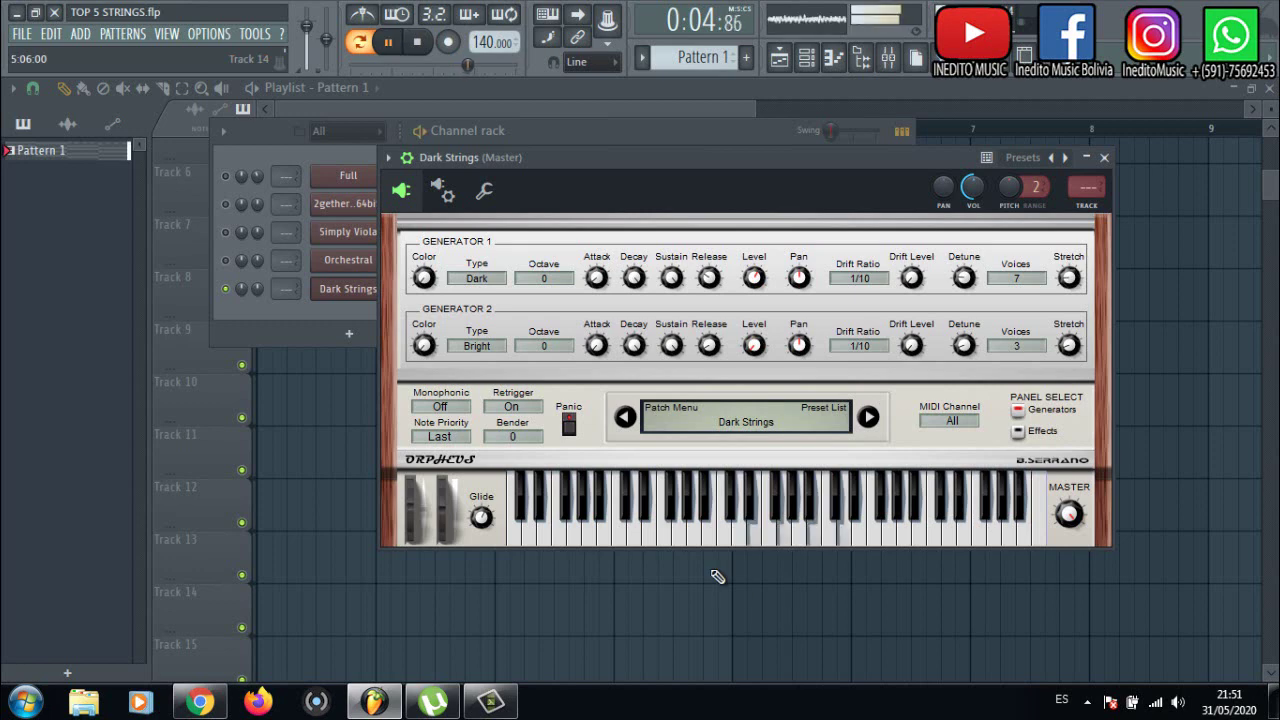